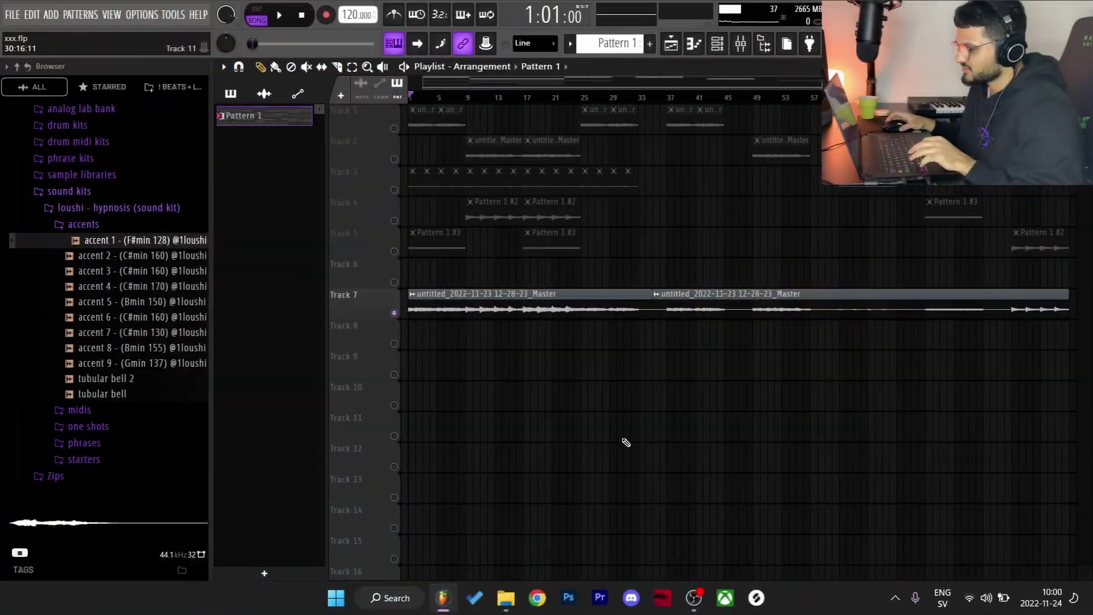
# - Show the channel rack and inspect the dULCITONE1900 instrument loaded in the first Kontakt channel
pyautogui.click(718, 50)
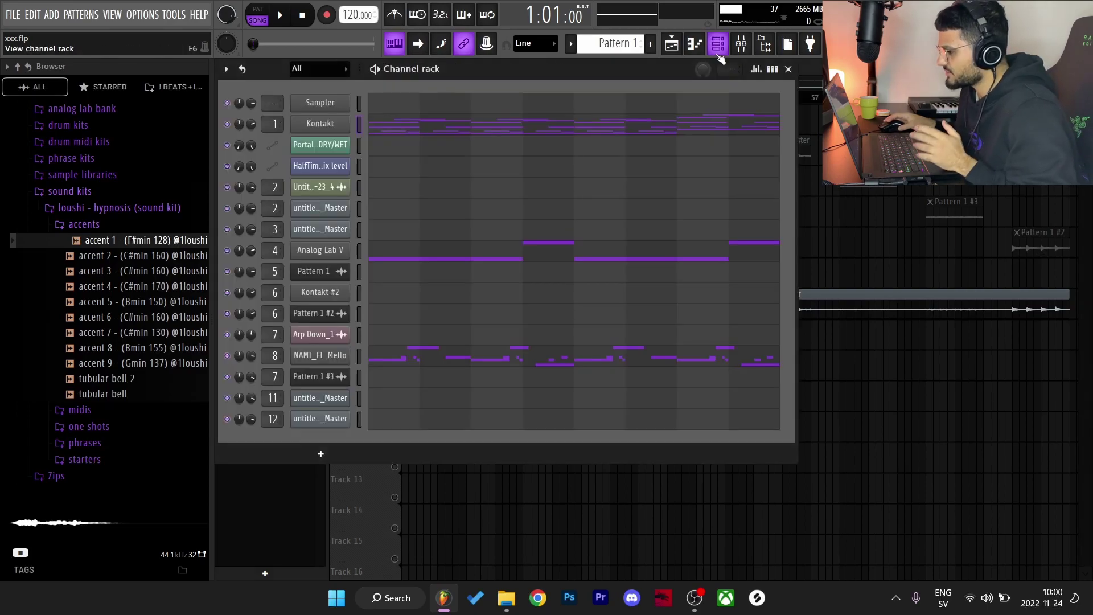
pyautogui.click(320, 124)
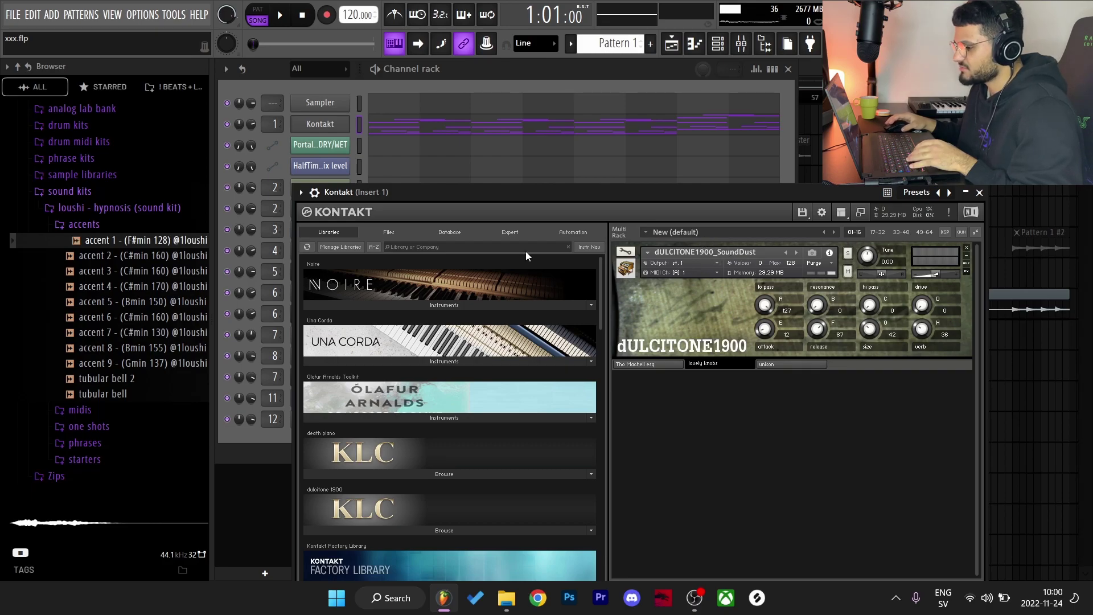
pyautogui.click(980, 192)
# - Examine the first Kontakt channel's melody in the piano roll and play the pattern through
pyautogui.click(679, 132)
pyautogui.scroll(-2, 624, 138)
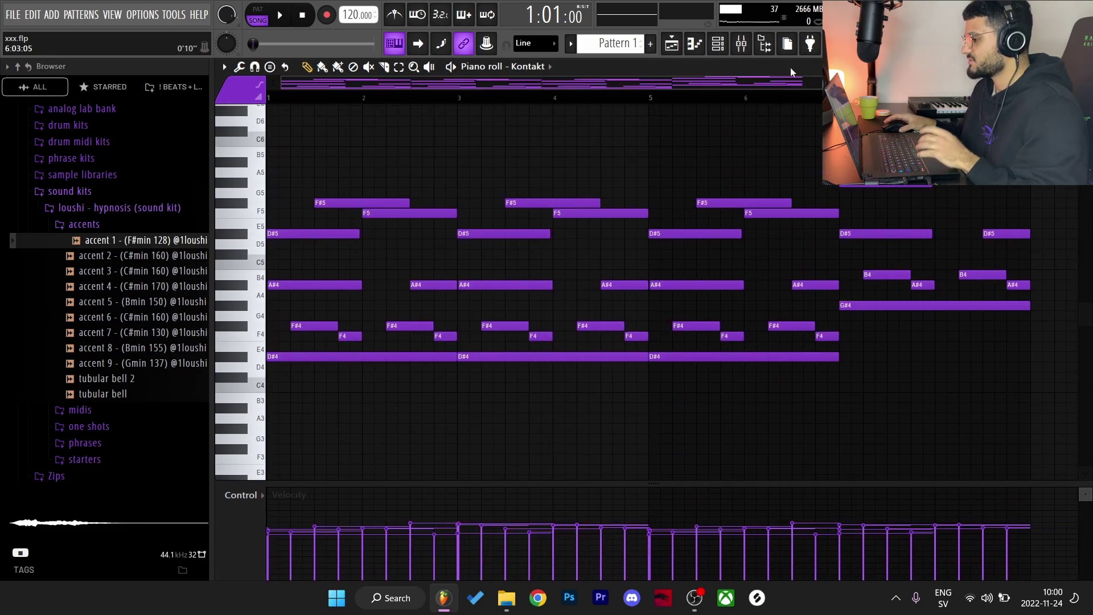
pyautogui.scroll(1, 507, 77)
pyautogui.scroll(-3, 508, 77)
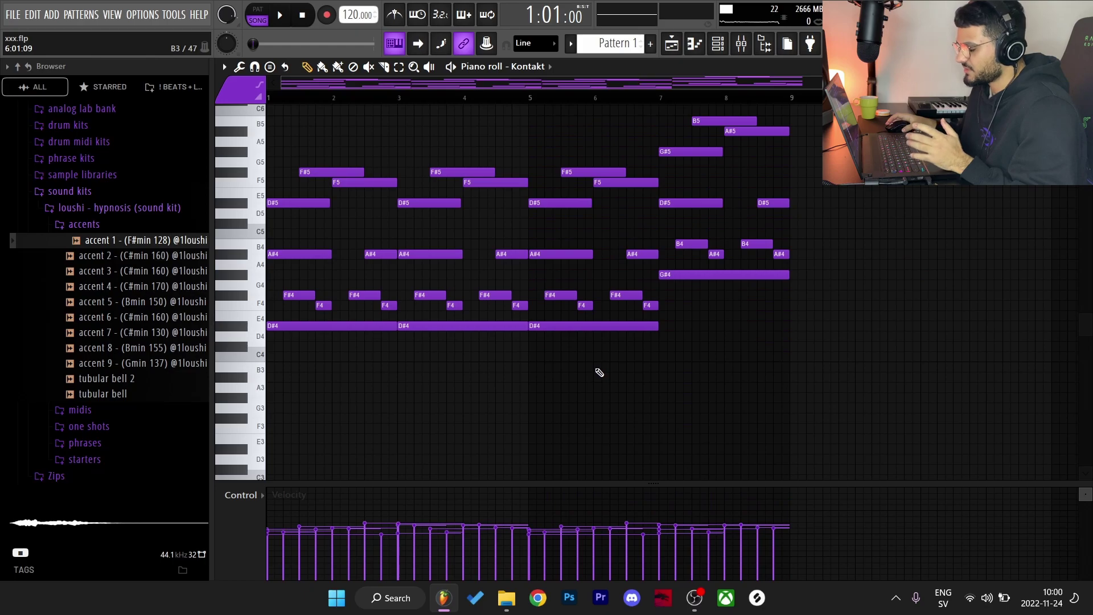
pyautogui.click(454, 68)
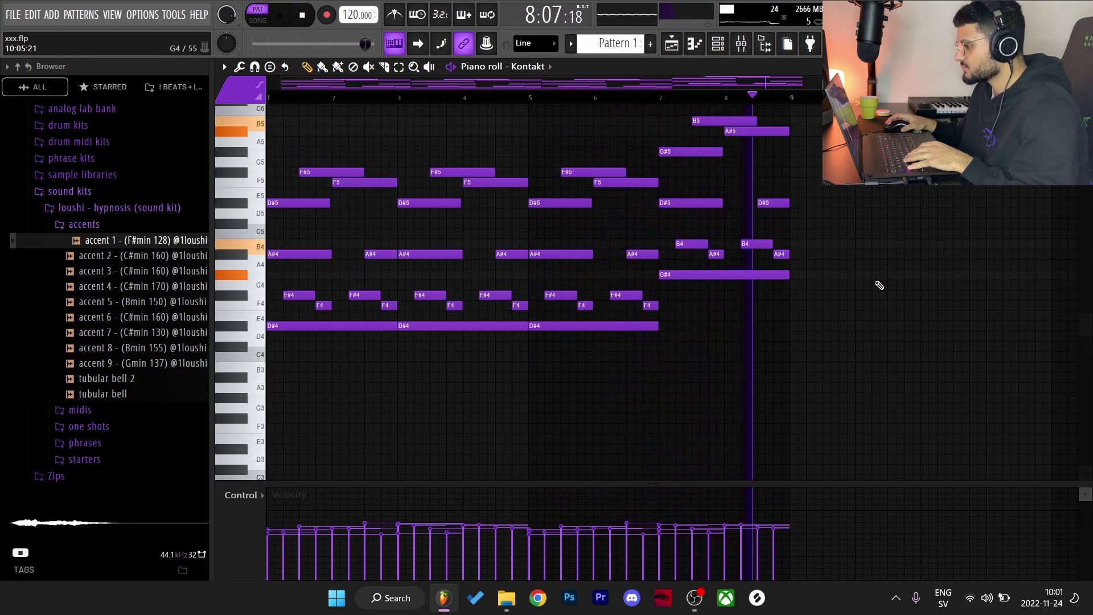
pyautogui.press('space')
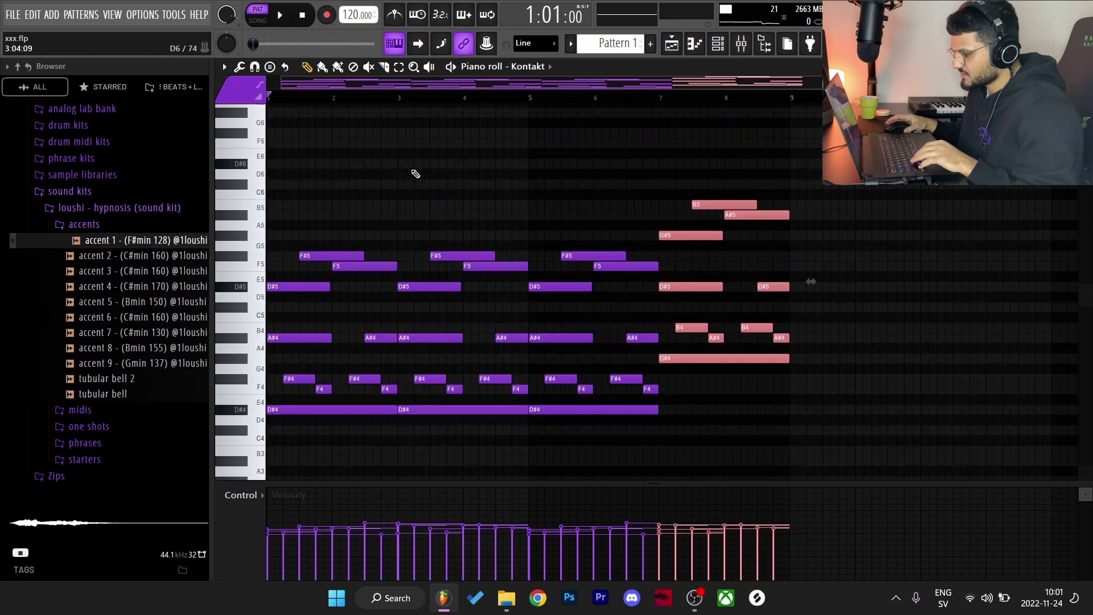
# - Strip the melody down to a one-bar idea, keeping only D#4, F#4, F4, A#4 and D#5 notes
pyautogui.scroll(-1, 415, 159)
pyautogui.moveTo(413, 150); pyautogui.dragTo(888, 405)
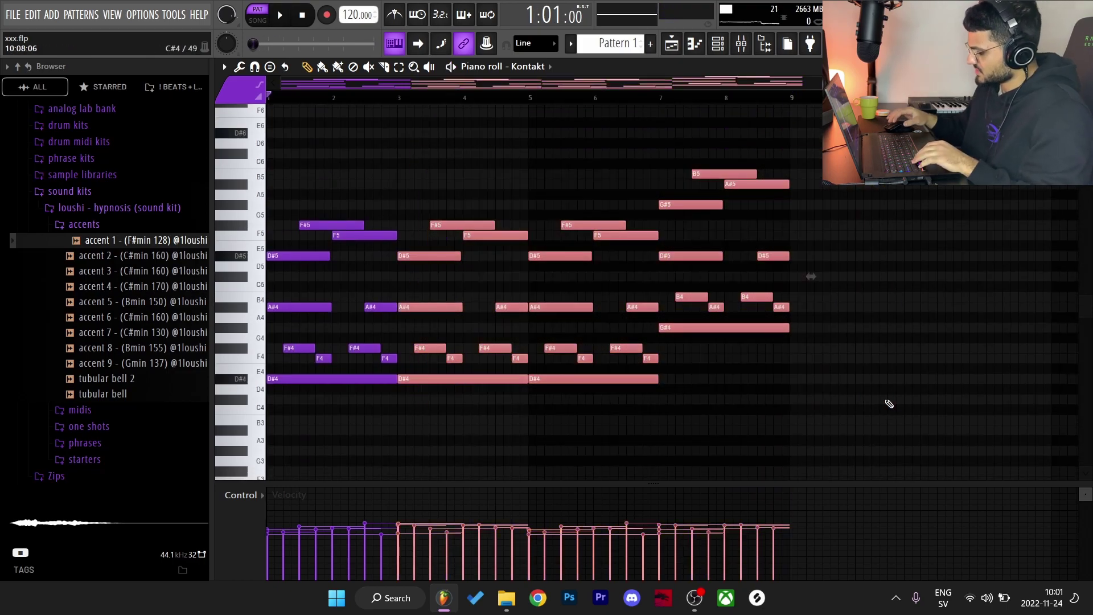
pyautogui.press('Delete')
pyautogui.scroll(-1, 626, 353)
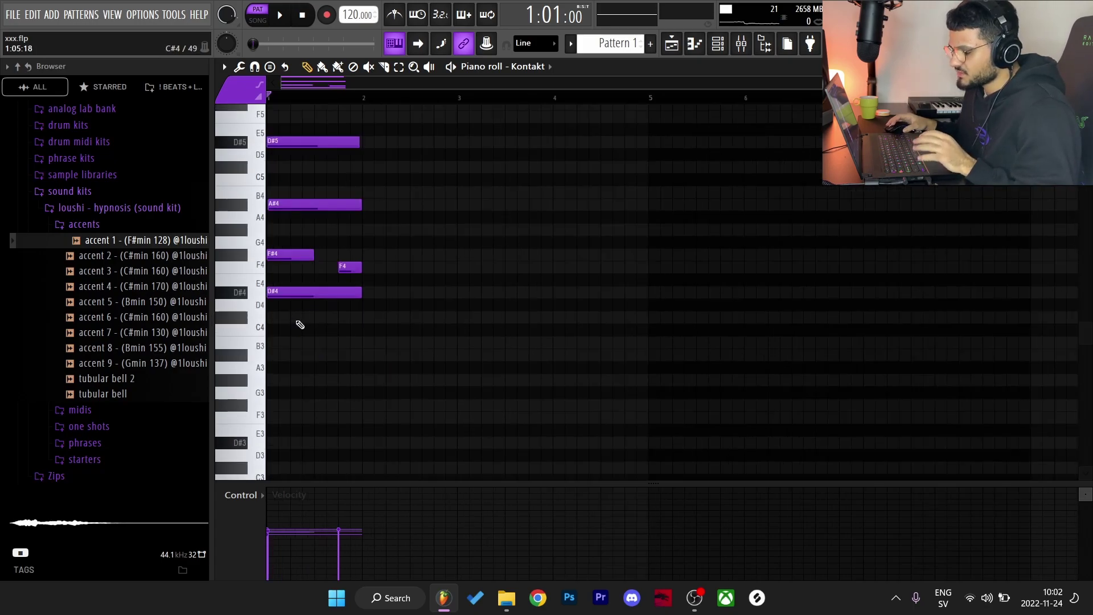
# - Shift the F#4 note in bar 1 so it starts at 1:05, leading into F4, and audition the bar
pyautogui.moveTo(302, 333); pyautogui.dragTo(267, 191)
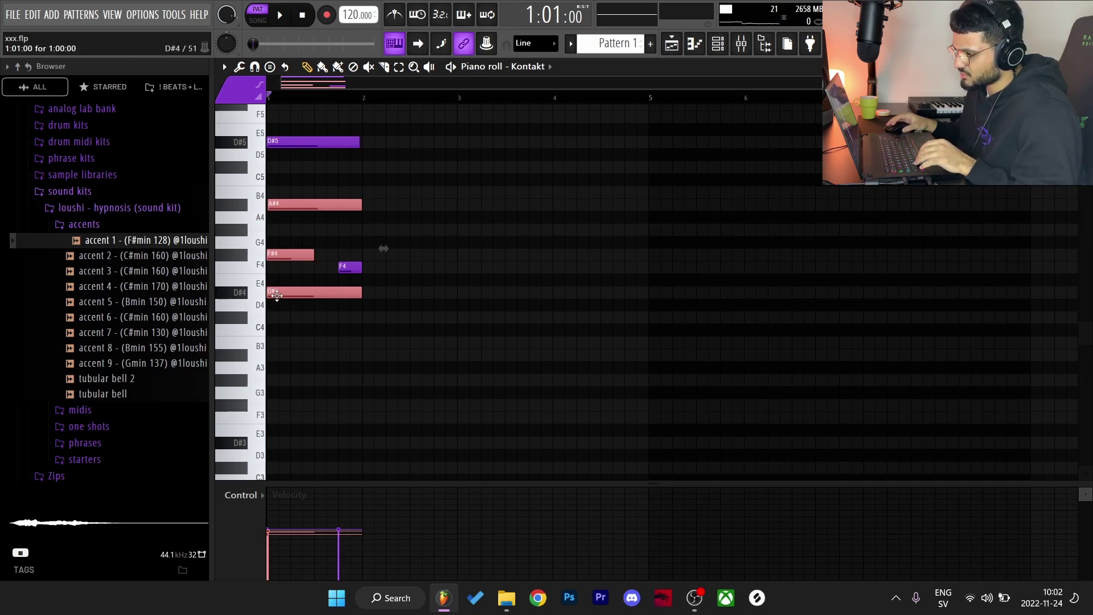
pyautogui.rightClick(370, 356)
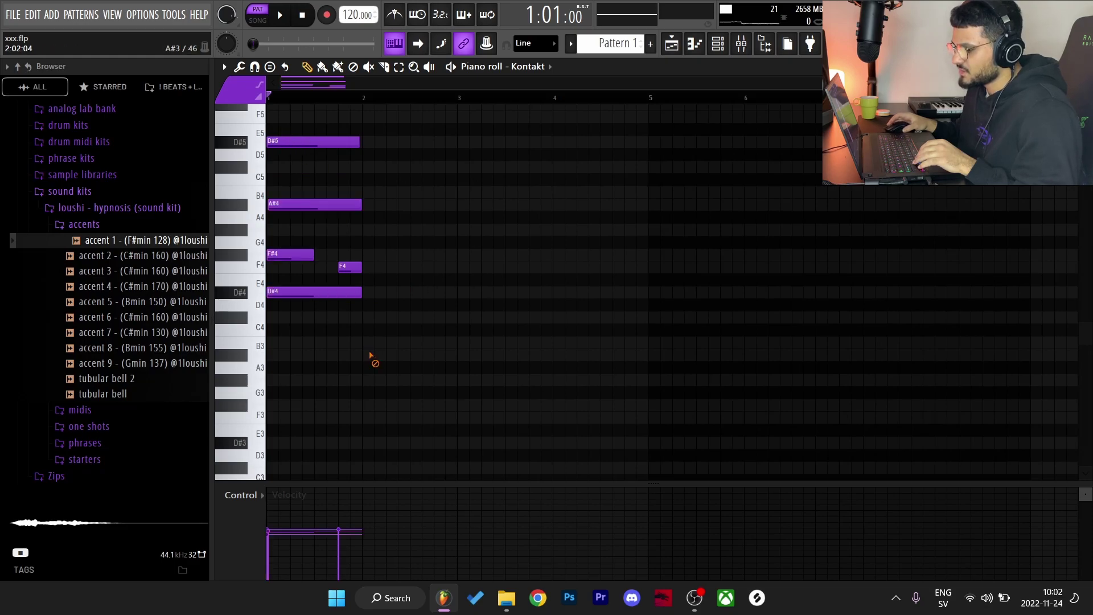
pyautogui.moveTo(286, 249)
pyautogui.mouseDown()
pyautogui.moveTo(285, 268)
pyautogui.moveTo(300, 253)
pyautogui.mouseUp()
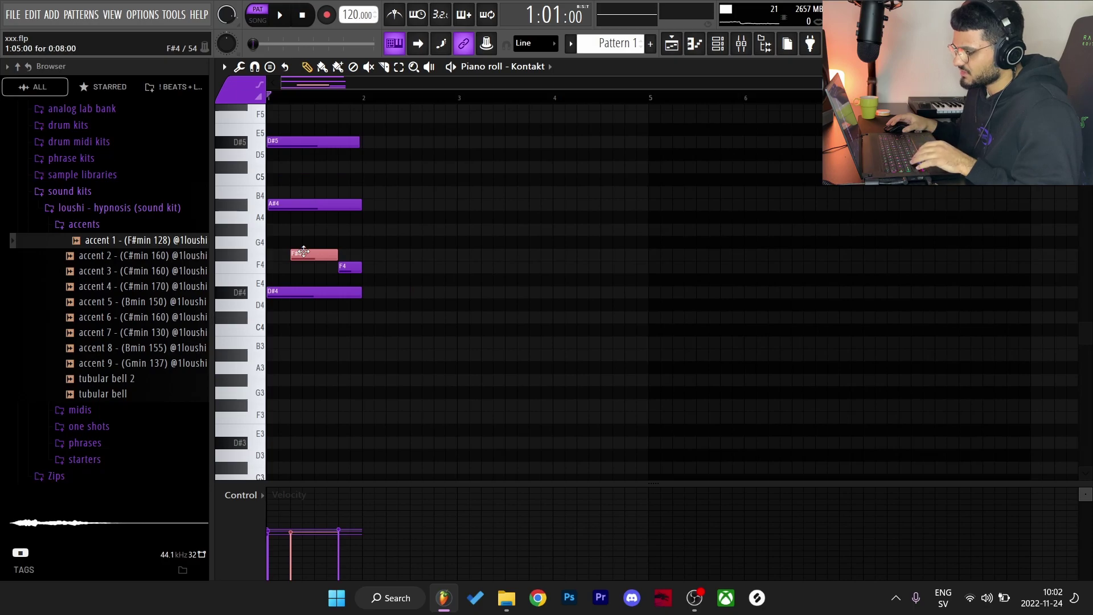
pyautogui.rightClick(454, 259)
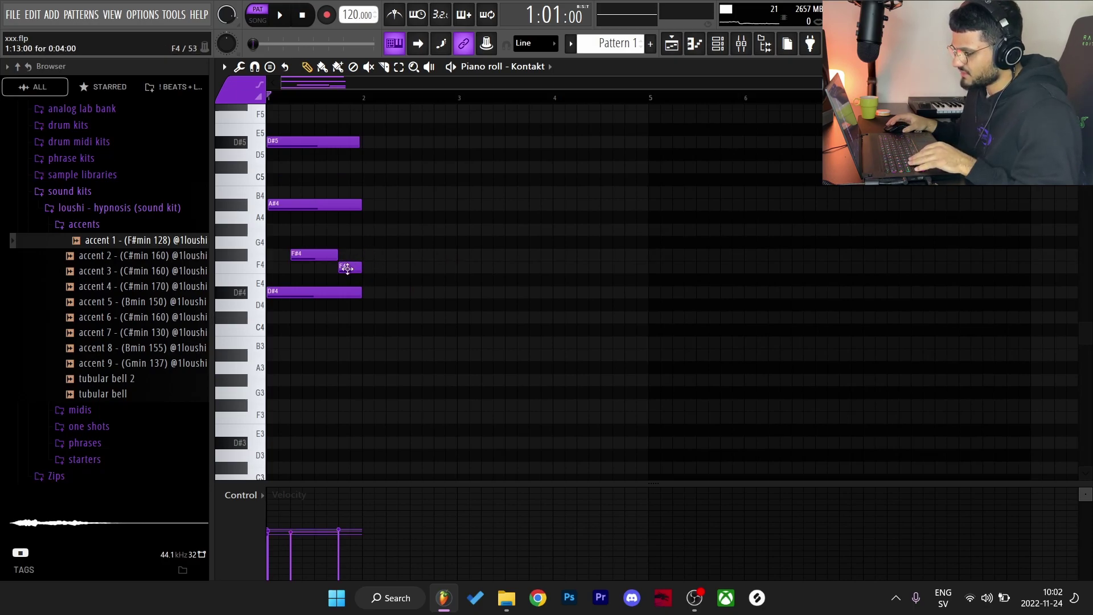
pyautogui.scroll(2, 341, 242)
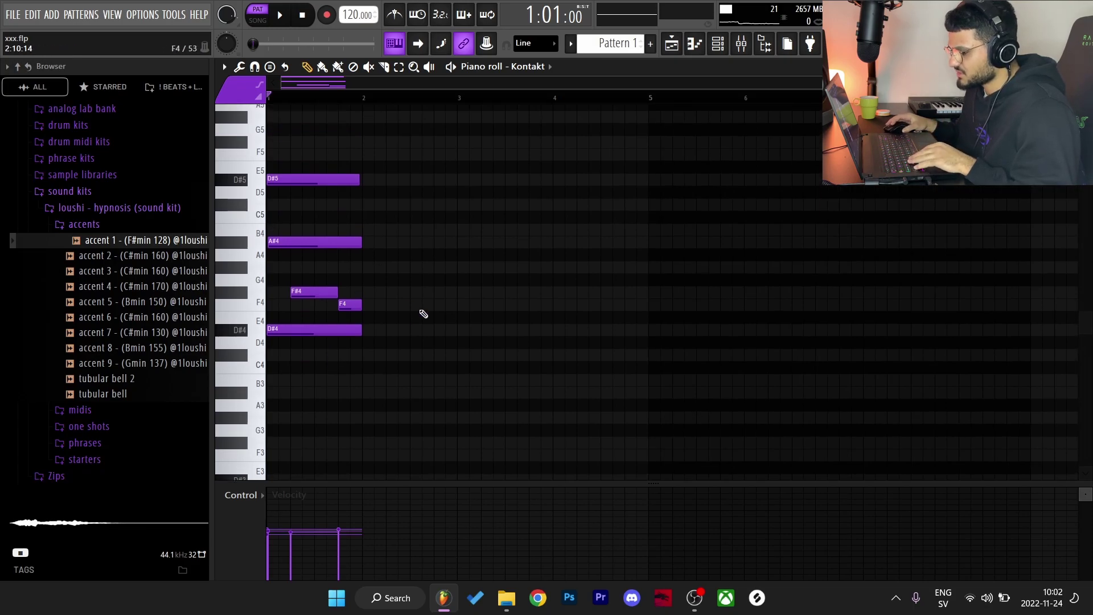
pyautogui.press('space')
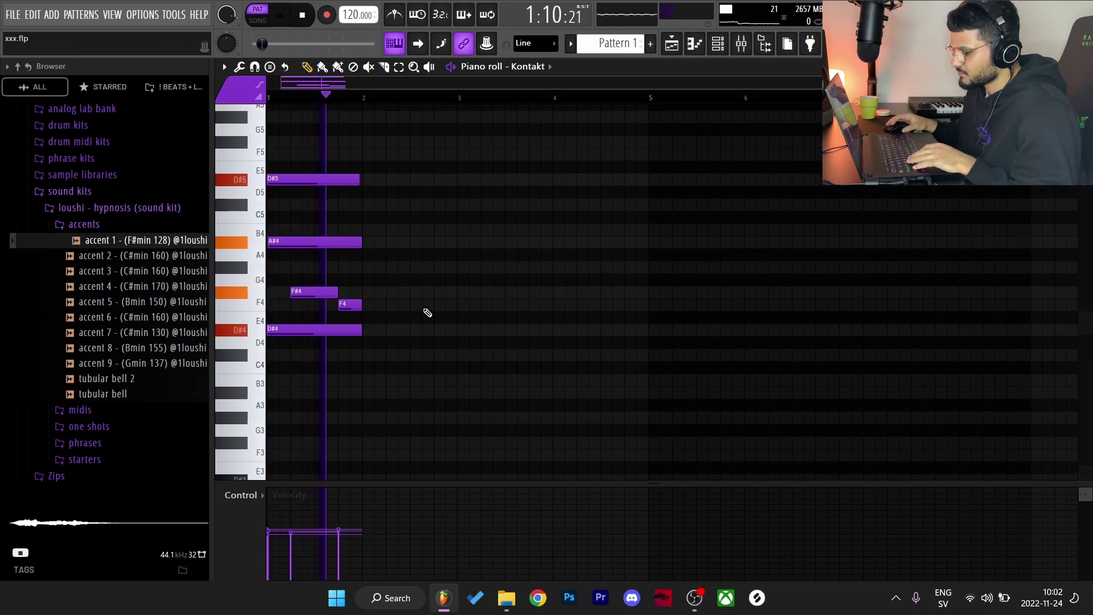
pyautogui.press('space')
# - Add a high F#5 note at 1:09 and an F5 note at 2:01, and audition the melody
pyautogui.scroll(2, 347, 268)
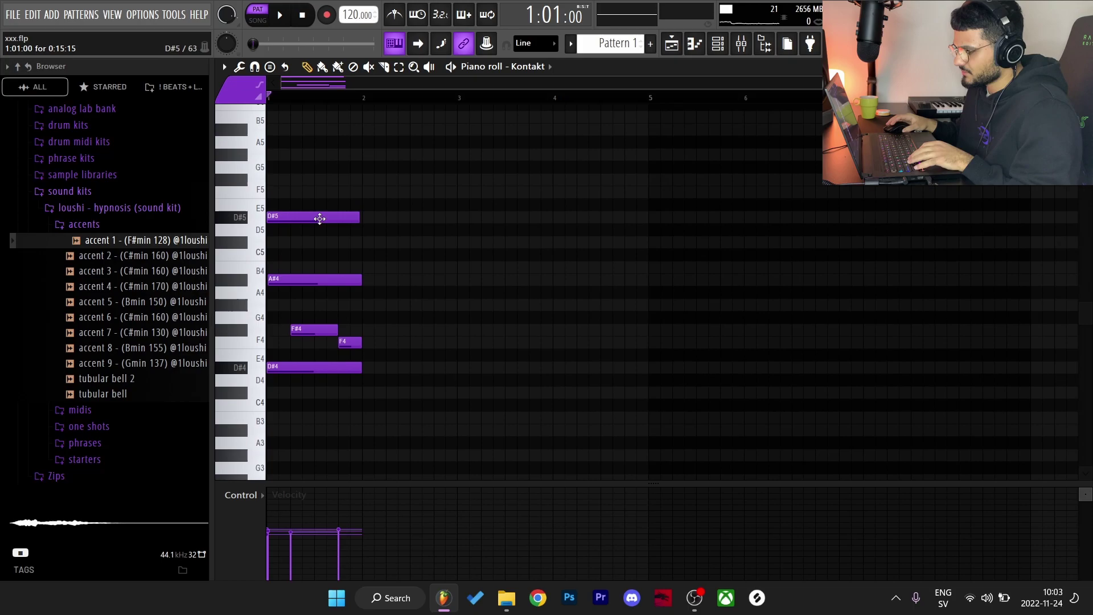
pyautogui.click(317, 181)
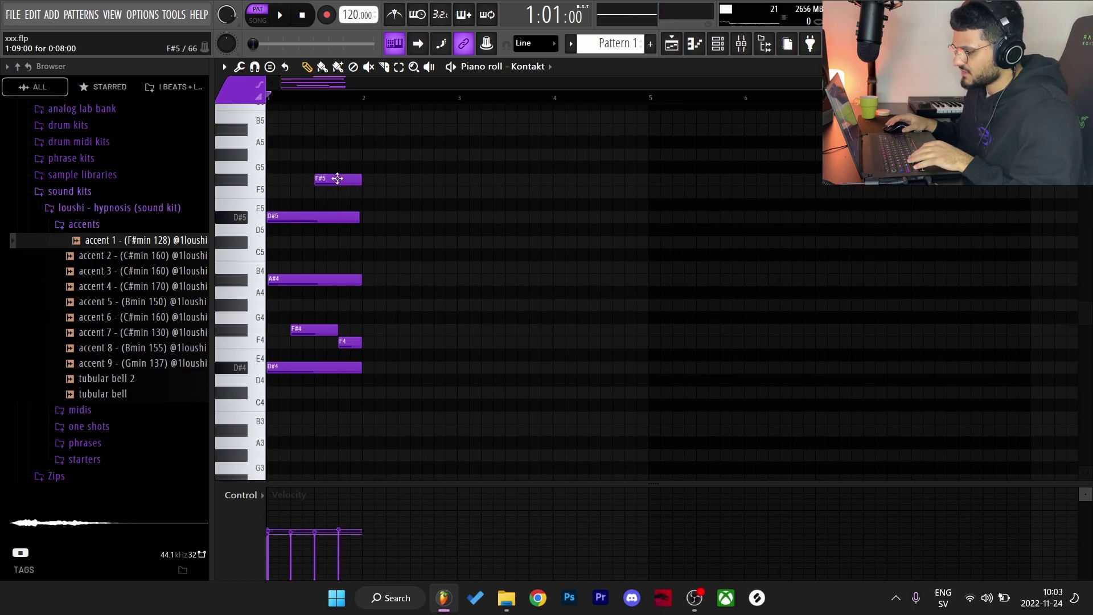
pyautogui.click(363, 194)
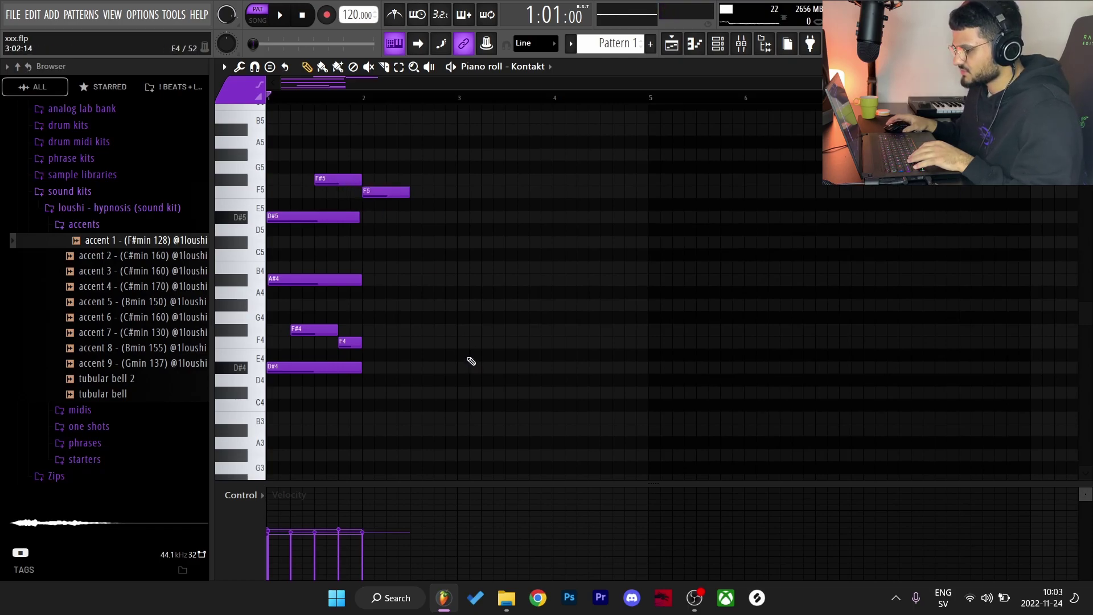
pyautogui.press('space')
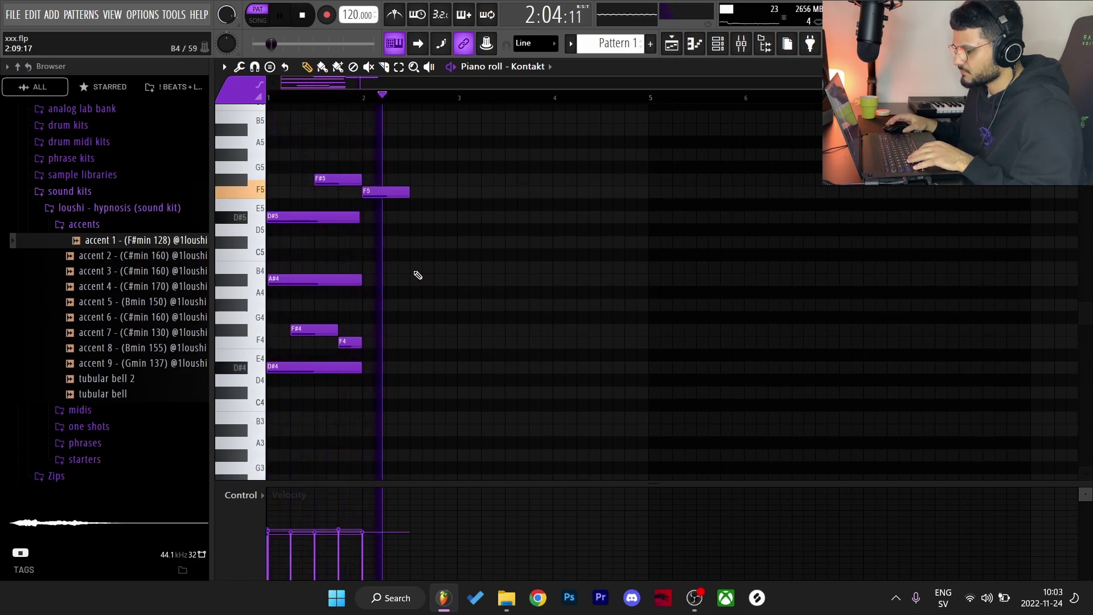
pyautogui.press('space')
# - Repeat the F#4 and F4 notes in bar 2, extend the low D#4 to the end of bar 2, and audition the result
pyautogui.moveTo(397, 410); pyautogui.dragTo(266, 328)
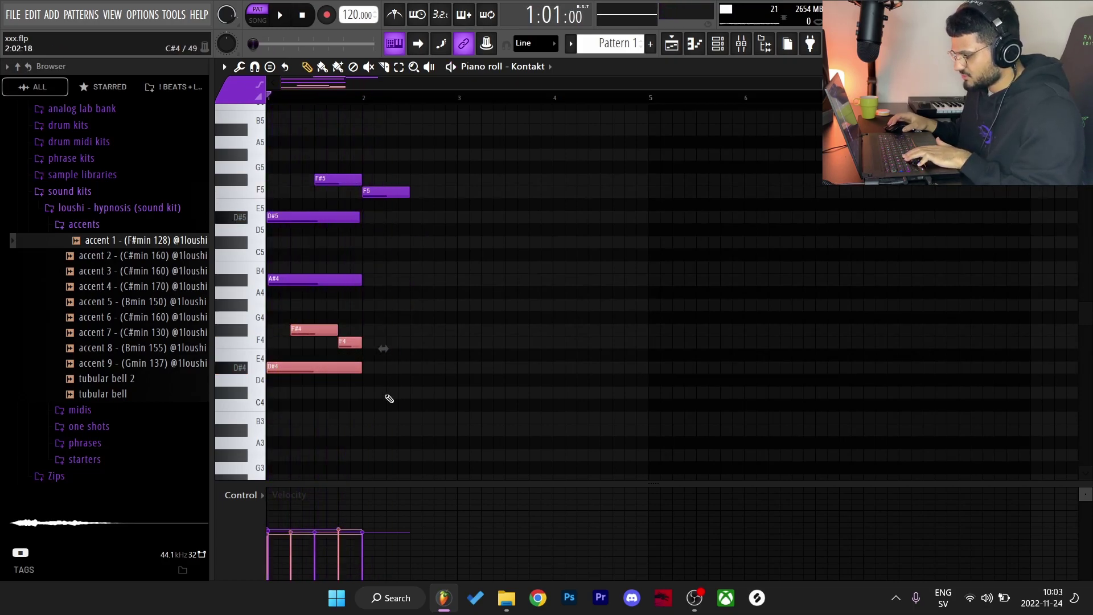
pyautogui.hotkey('ctrl', 'b')
pyautogui.rightClick(377, 371)
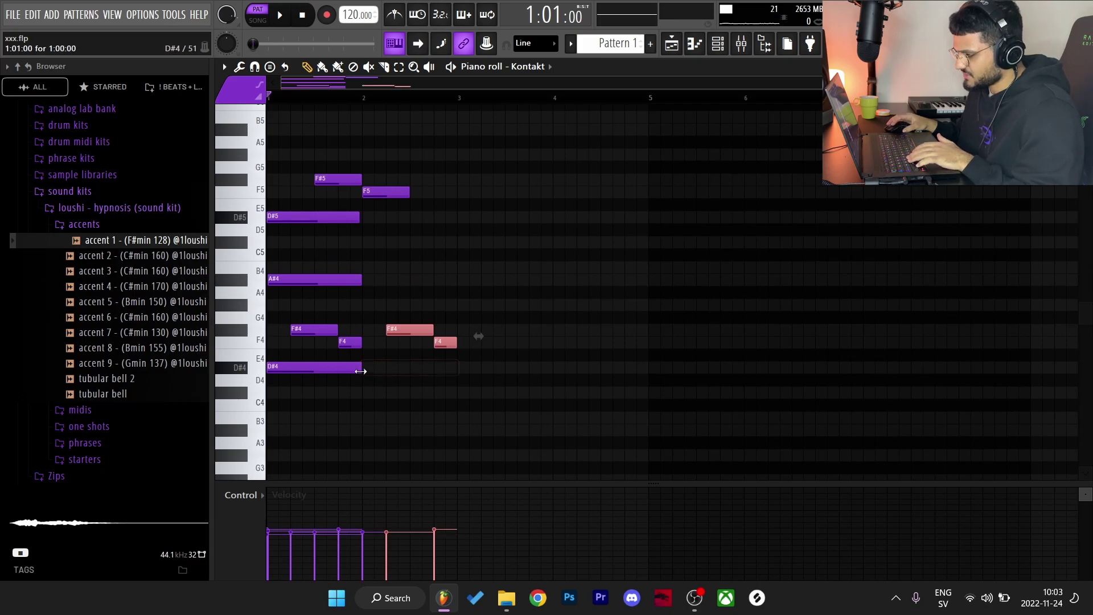
pyautogui.hotkey('ctrl', 'd')
pyautogui.moveTo(363, 371); pyautogui.dragTo(454, 379)
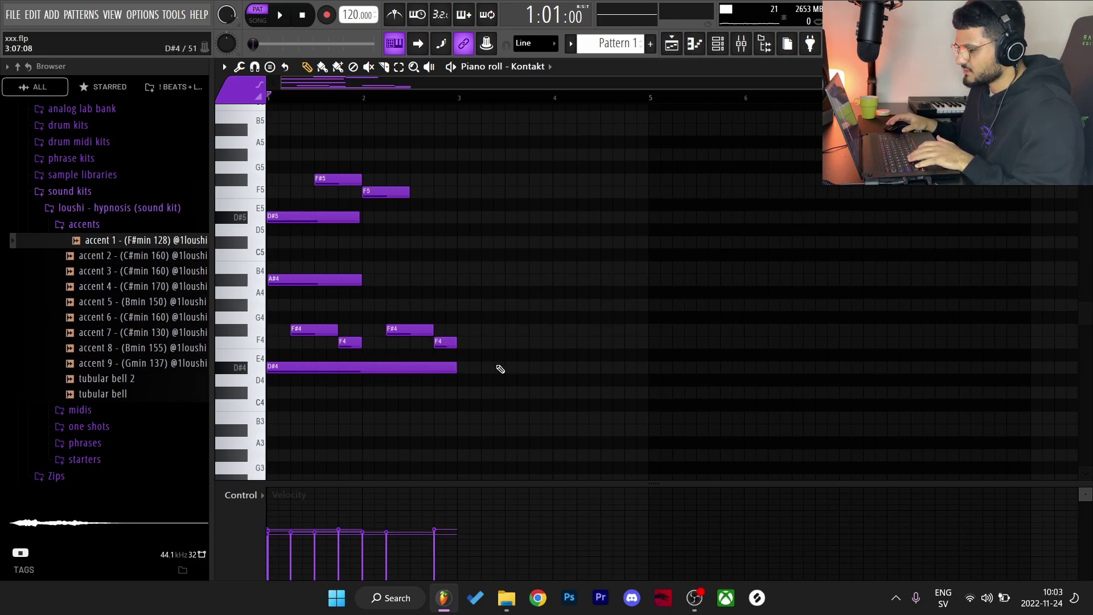
pyautogui.press('space')
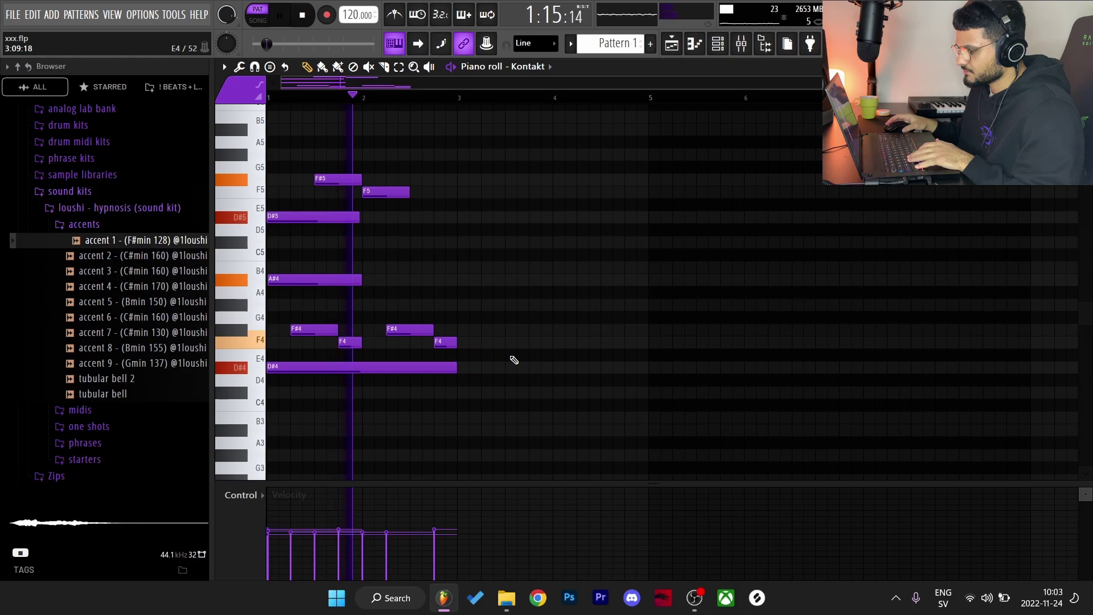
pyautogui.press('space')
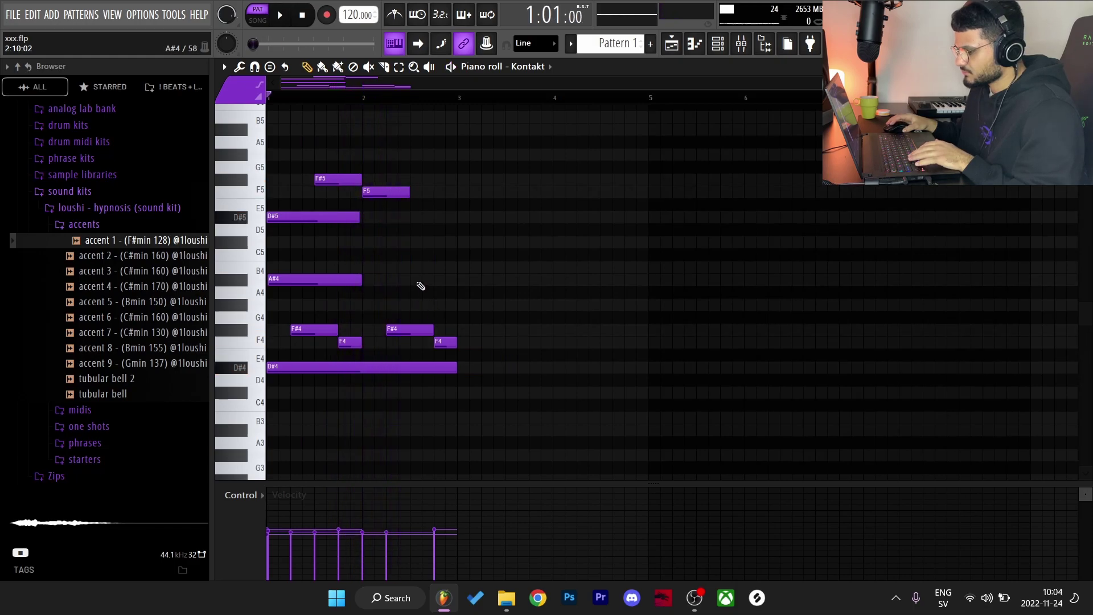
# - Add an A#4 note at 2:09 lasting to the end of bar 2 and audition the phrase
pyautogui.click(414, 280)
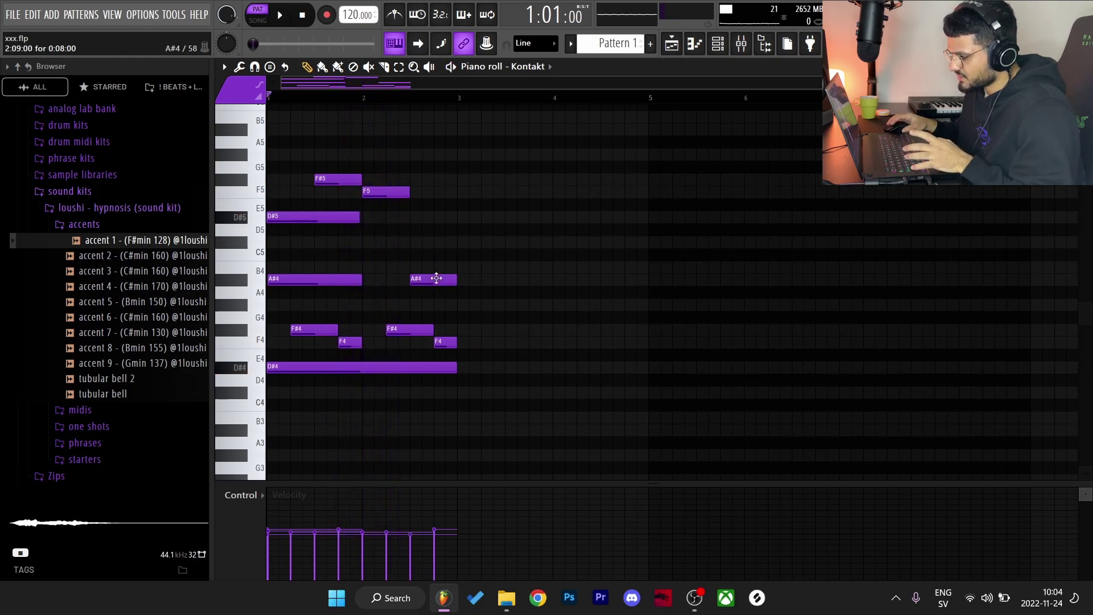
pyautogui.press('space')
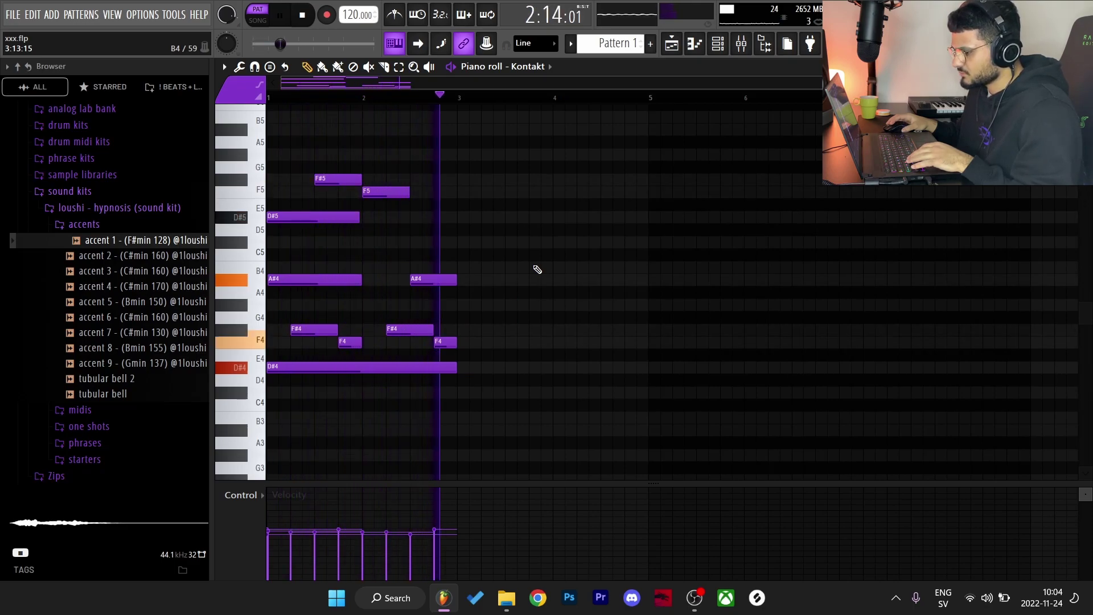
pyautogui.press('space')
pyautogui.moveTo(276, 203); pyautogui.dragTo(300, 409)
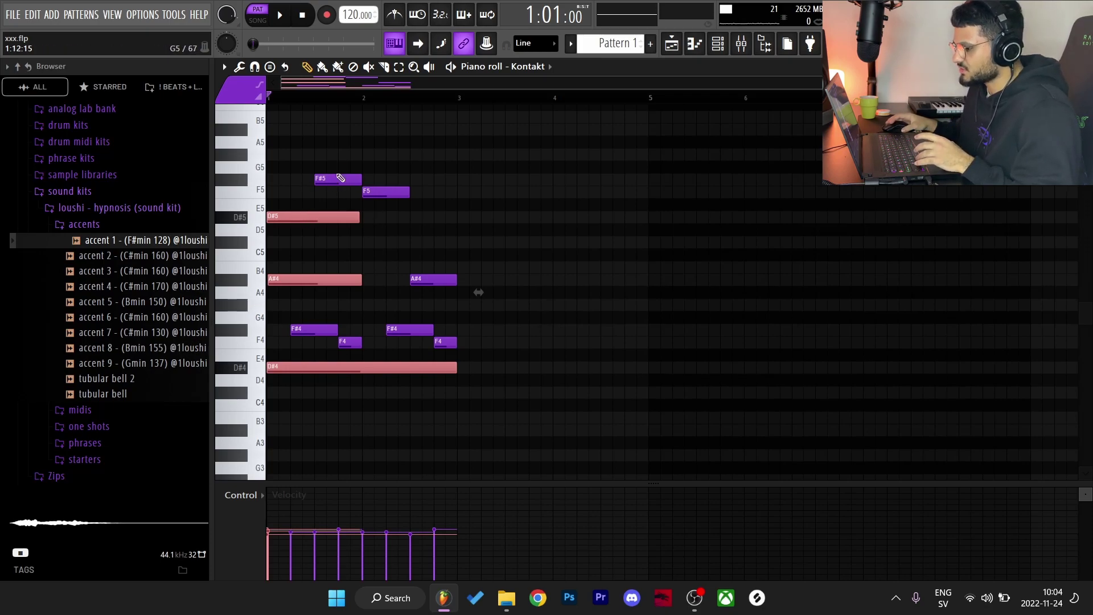
pyautogui.rightClick(577, 212)
pyautogui.moveTo(453, 344); pyautogui.dragTo(287, 312)
pyautogui.keyDown('ctrl'); pyautogui.keyDown('shift'); pyautogui.click(445, 280); pyautogui.keyUp('shift'); pyautogui.keyUp('ctrl')
pyautogui.keyDown('ctrl'); pyautogui.keyDown('shift'); pyautogui.click(446, 342); pyautogui.keyUp('shift'); pyautogui.keyUp('ctrl')
pyautogui.keyDown('ctrl'); pyautogui.keyDown('shift'); pyautogui.click(411, 332); pyautogui.keyUp('shift'); pyautogui.keyUp('ctrl')
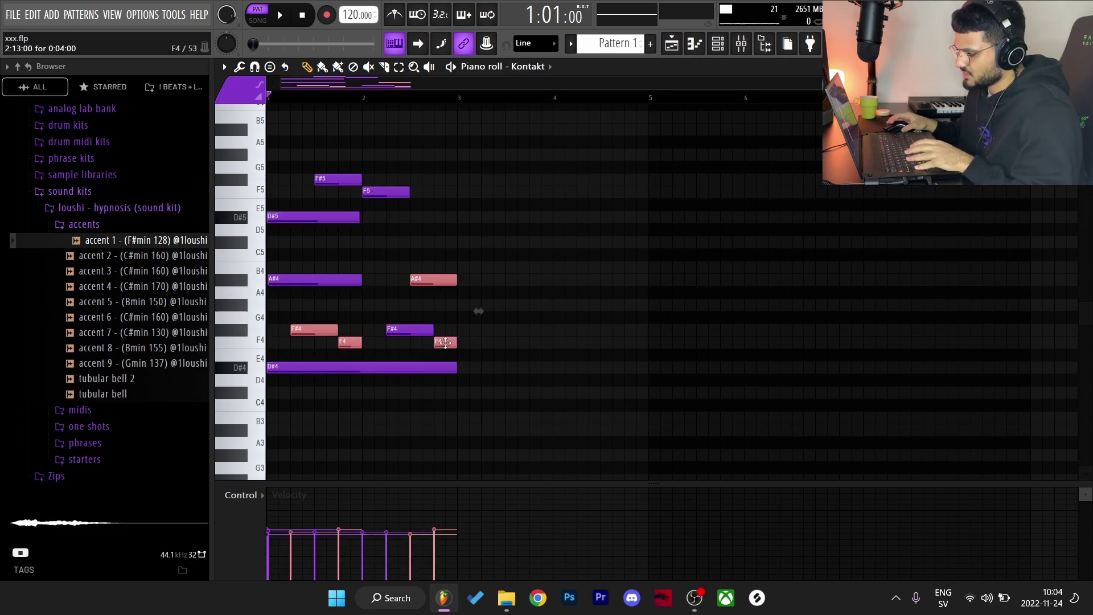
pyautogui.moveTo(495, 354); pyautogui.dragTo(406, 276)
pyautogui.moveTo(418, 331); pyautogui.dragTo(325, 329)
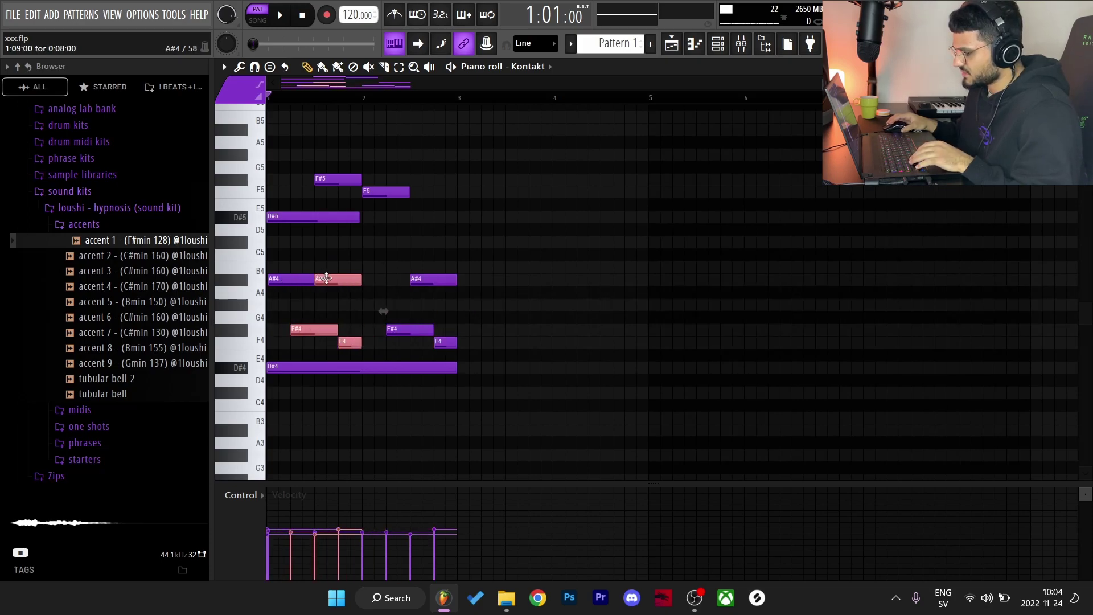
pyautogui.moveTo(326, 279); pyautogui.dragTo(374, 279)
pyautogui.rightClick(376, 279)
pyautogui.rightClick(371, 329)
pyautogui.rightClick(397, 344)
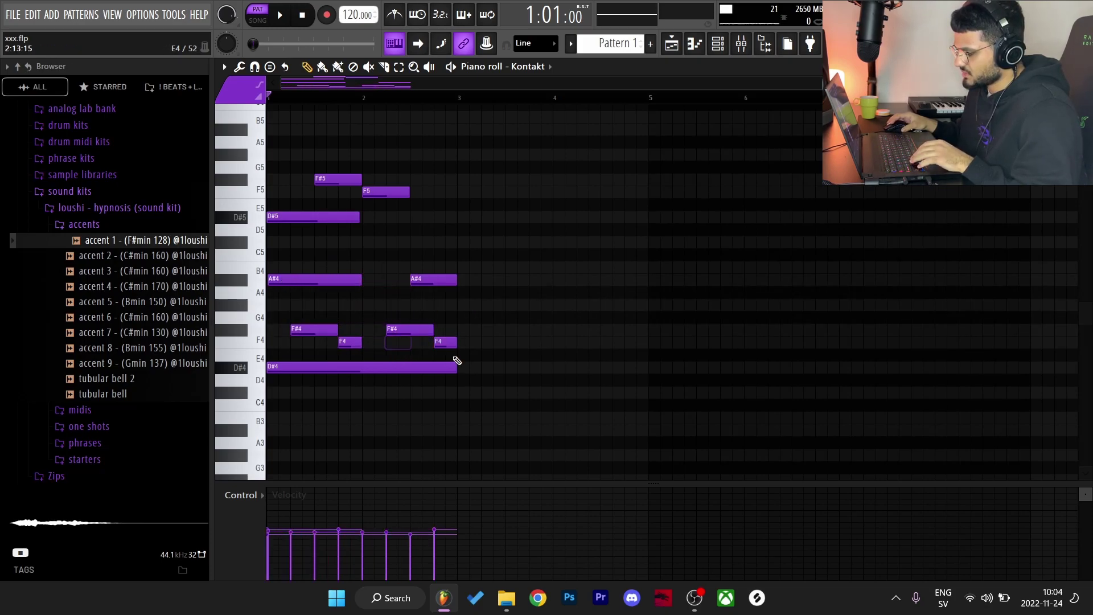
# - Replace bar 2's A#4, F#4 and F4 notes with a copy of bar 1's, trimming the copied A#4 to start at 2:09
pyautogui.rightClick(446, 342)
pyautogui.rightClick(425, 330)
pyautogui.rightClick(426, 281)
pyautogui.moveTo(414, 347); pyautogui.dragTo(265, 265)
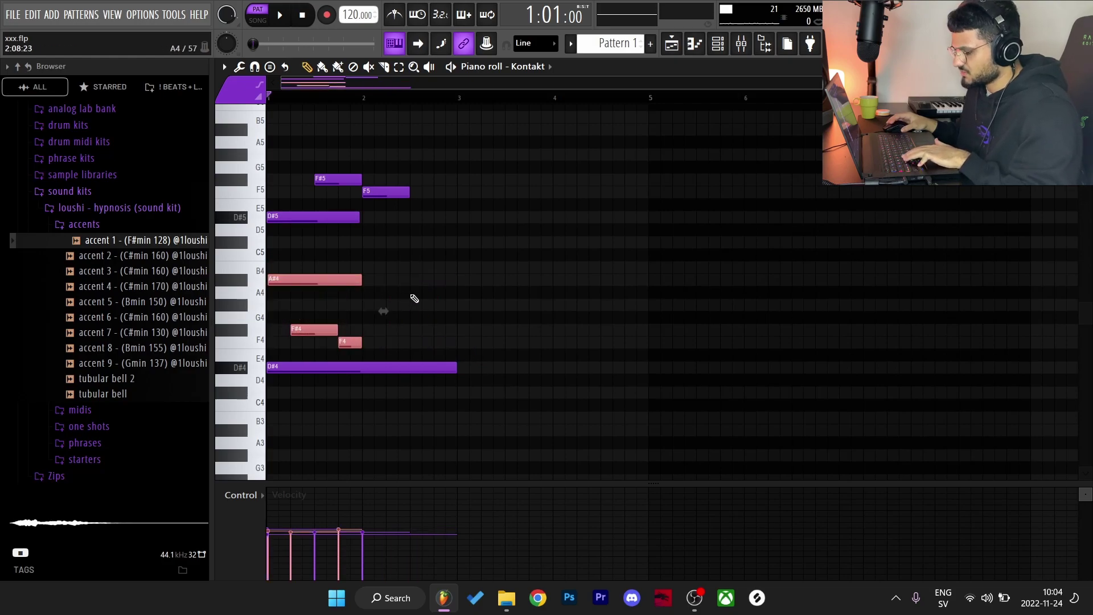
pyautogui.hotkey('ctrl', 'b')
pyautogui.click(410, 280)
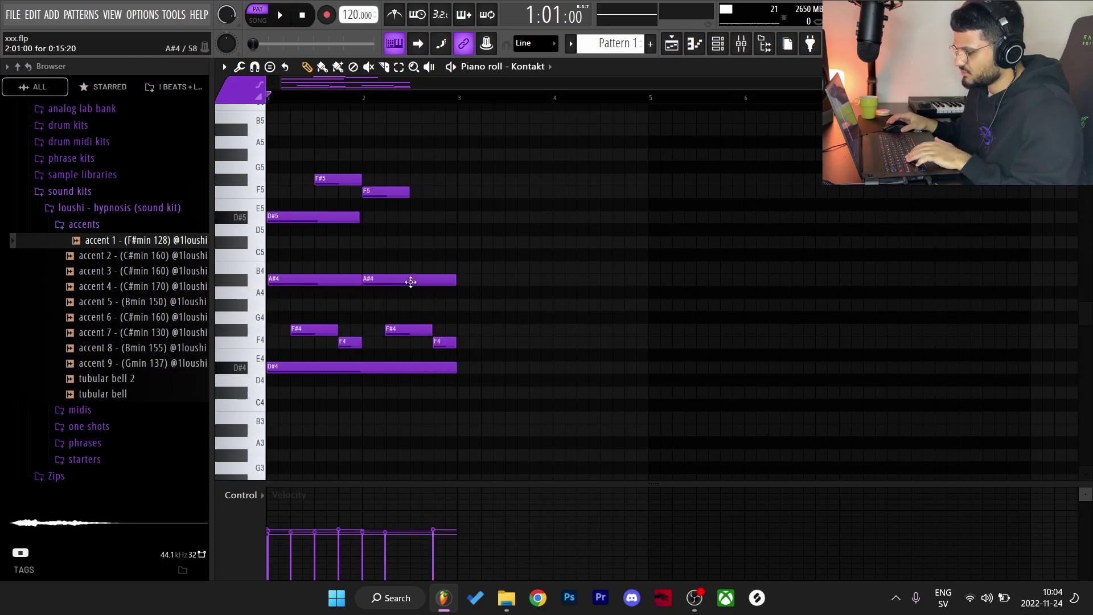
pyautogui.moveTo(410, 281); pyautogui.dragTo(455, 288)
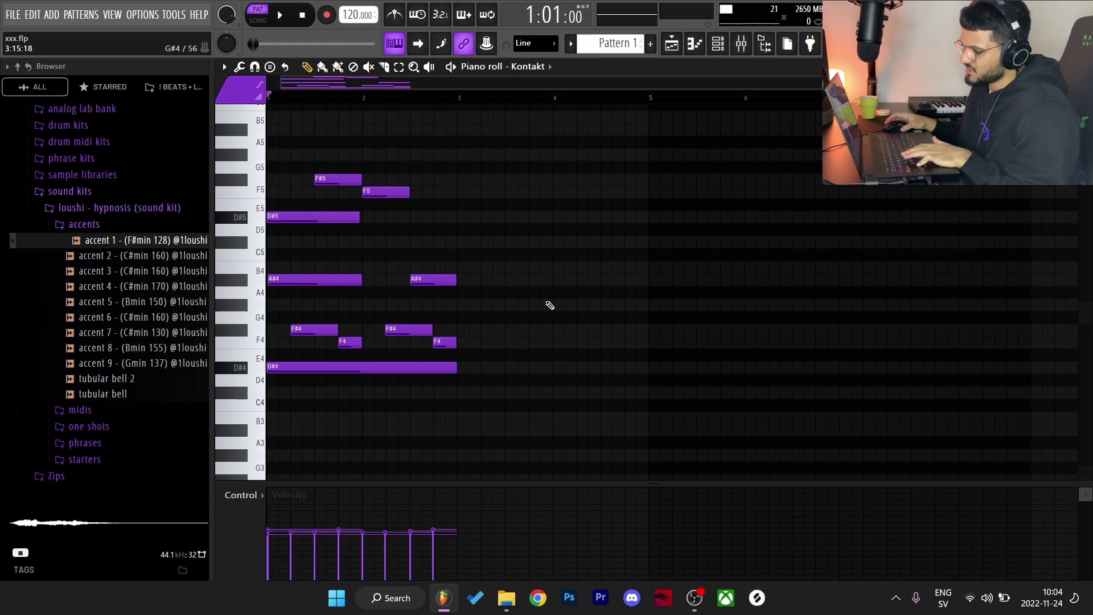
# - Duplicate the two-bar phrase three times in a row to fill eight bars
pyautogui.hotkey('ctrl', 'b')
pyautogui.hotkey('ctrl', 'b')
pyautogui.scroll(-2, 788, 165)
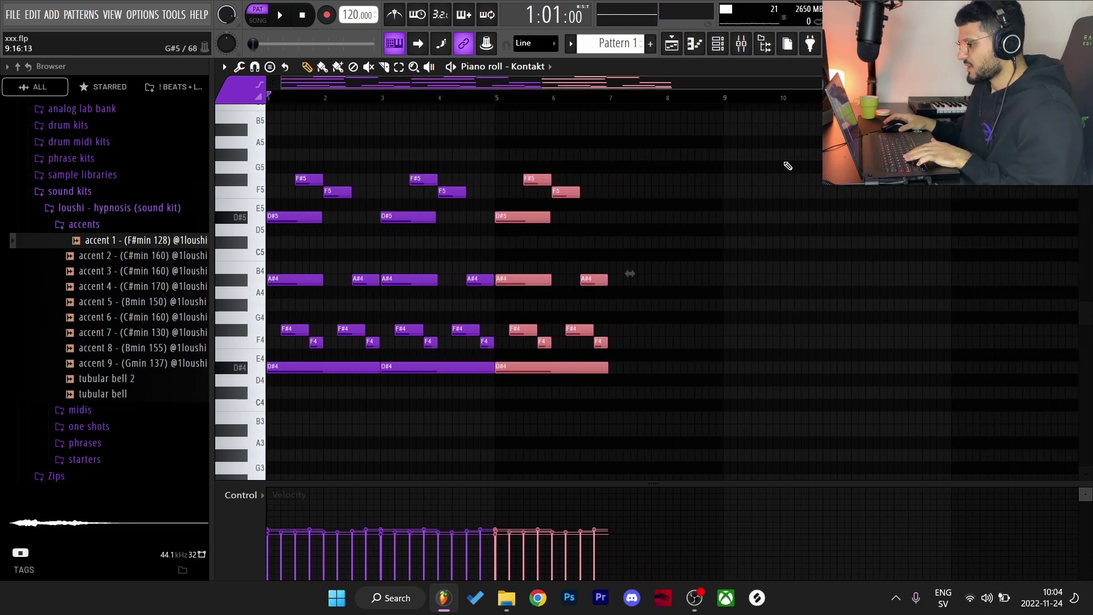
pyautogui.hotkey('ctrl', 'b')
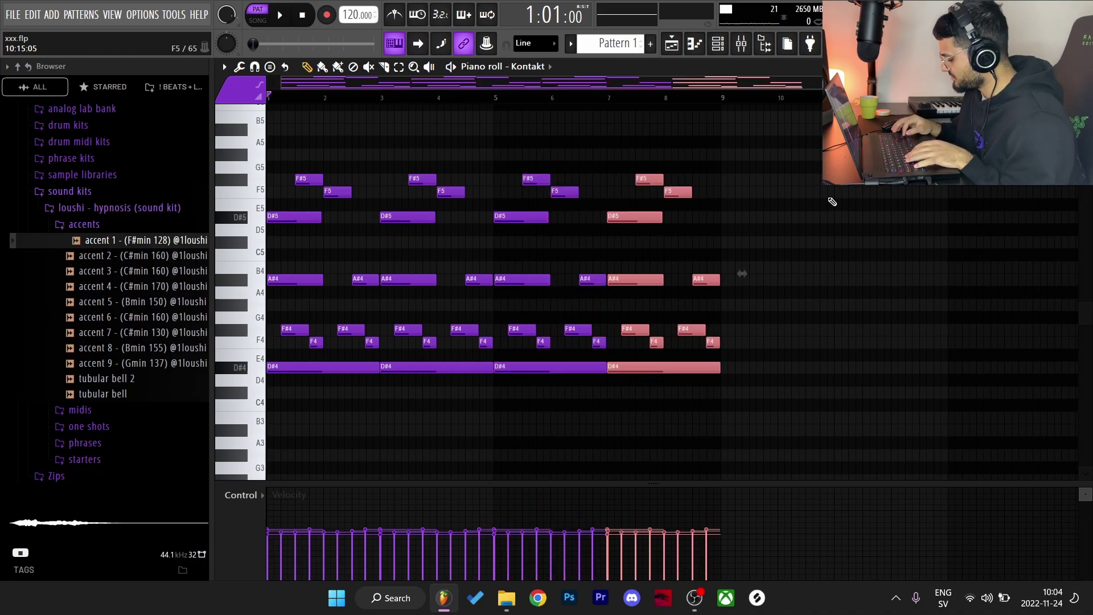
# - Transpose the last two-bar copy, in bars 7 and 8, up five semitones
pyautogui.hotkey('shift', 'Up')
pyautogui.hotkey('shift', 'Up')
pyautogui.hotkey('shift', 'Up')
pyautogui.hotkey('shift', 'Up')
pyautogui.hotkey('shift', 'Up')
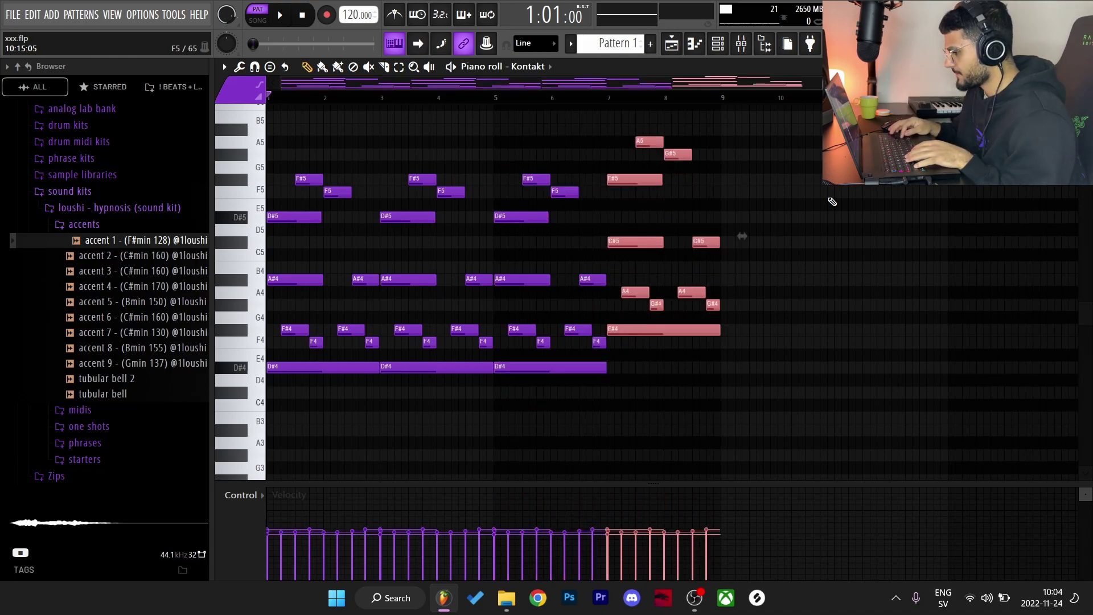
# - Deselect the melody notes and enable the effects chain on mixer Insert 1
pyautogui.scroll(-1, 830, 201)
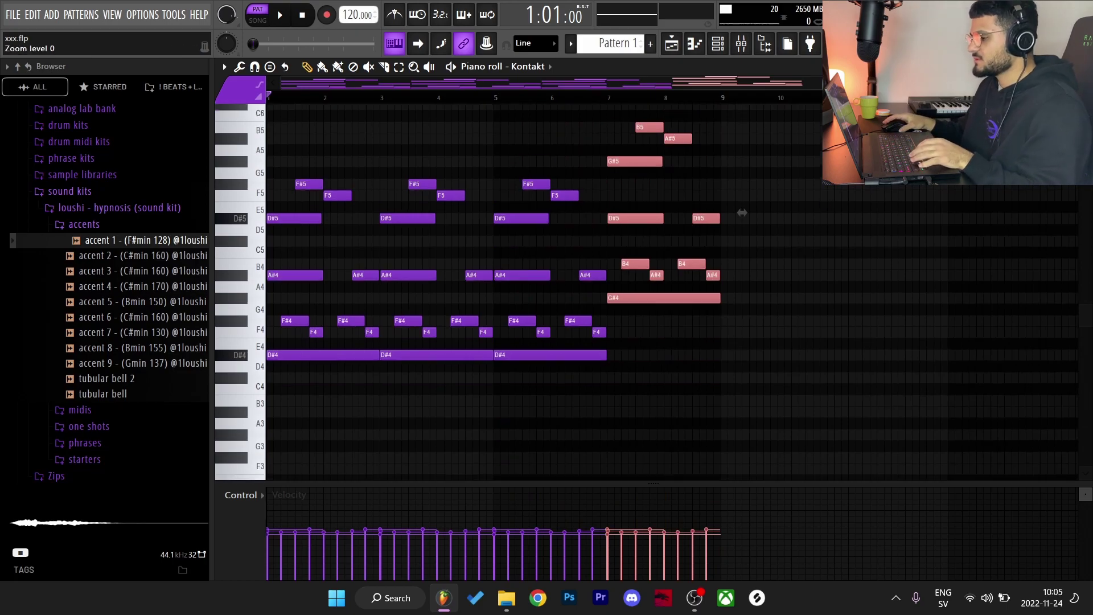
pyautogui.hotkey('ctrl', 'd')
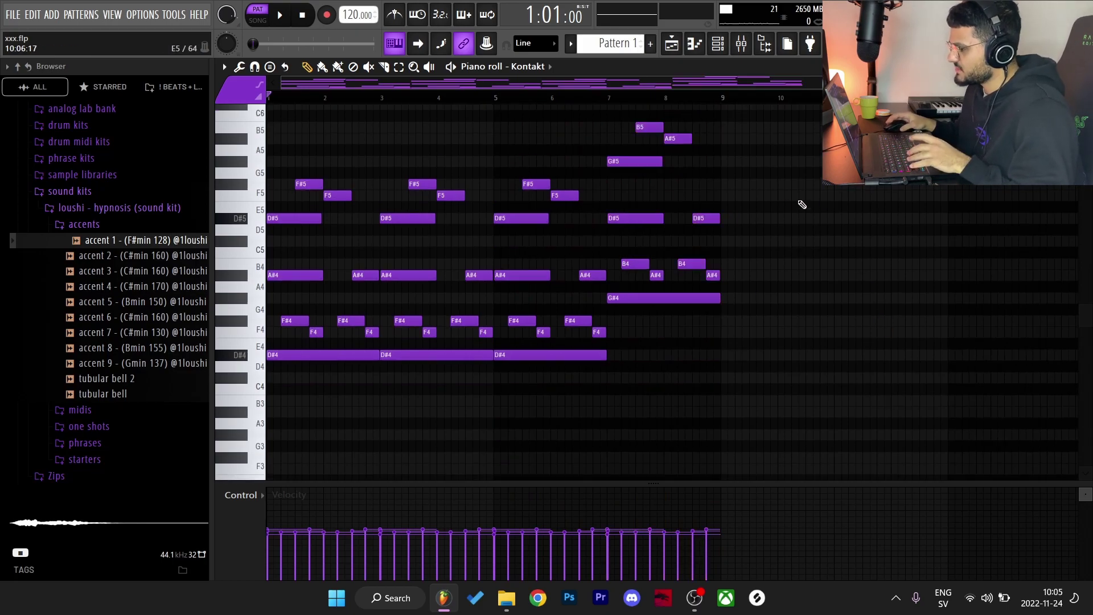
pyautogui.click(740, 45)
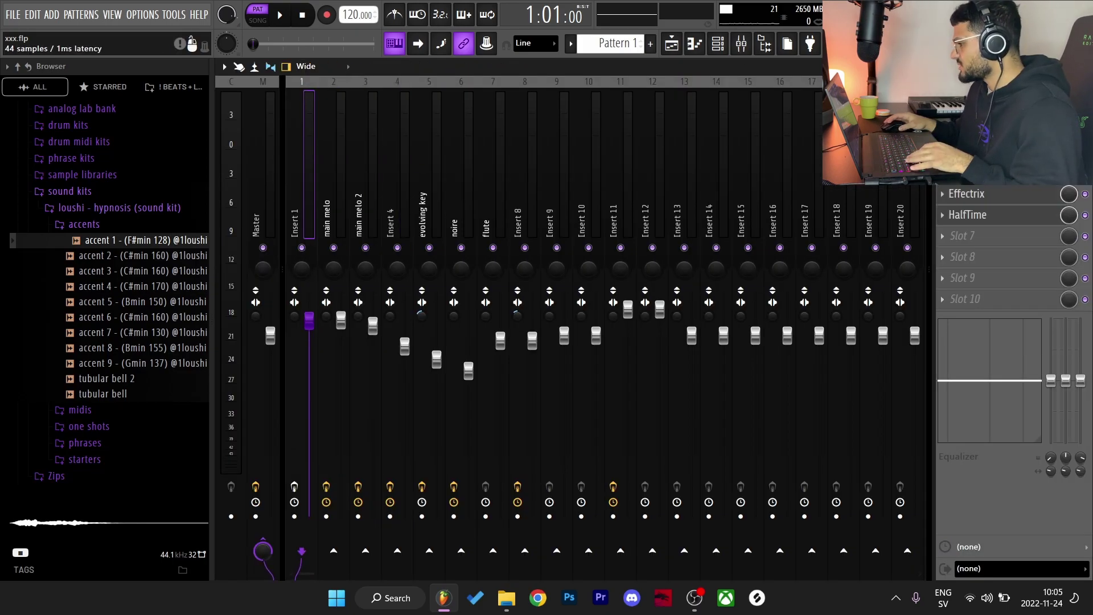
pyautogui.click(294, 487)
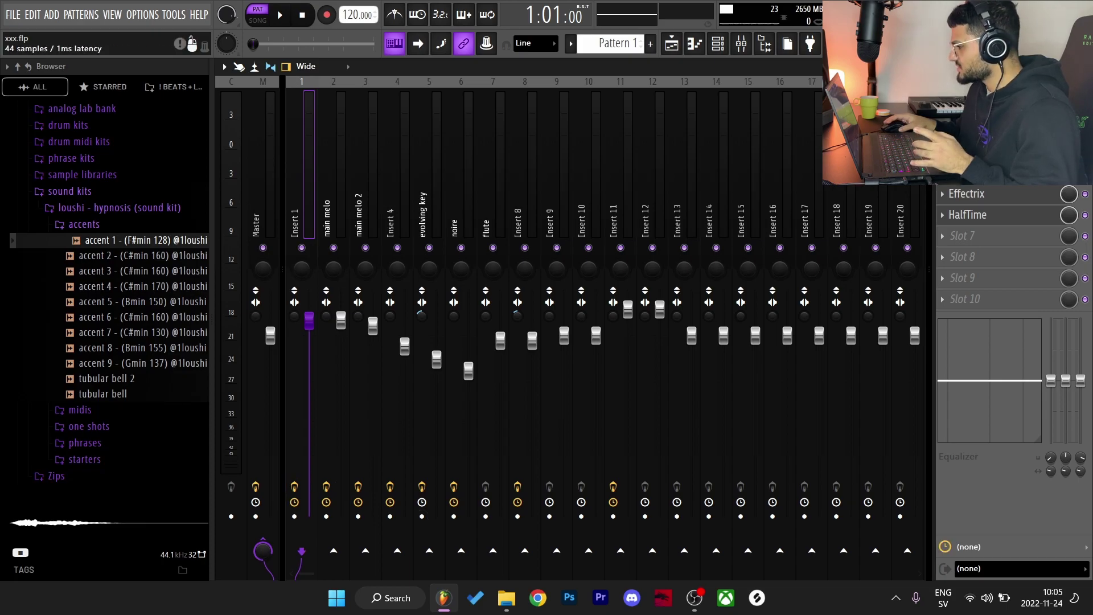
# - Examine Insert 1's Fruity Parametric EQ 2 curve and browse the preset categories in Portal
pyautogui.click(991, 172)
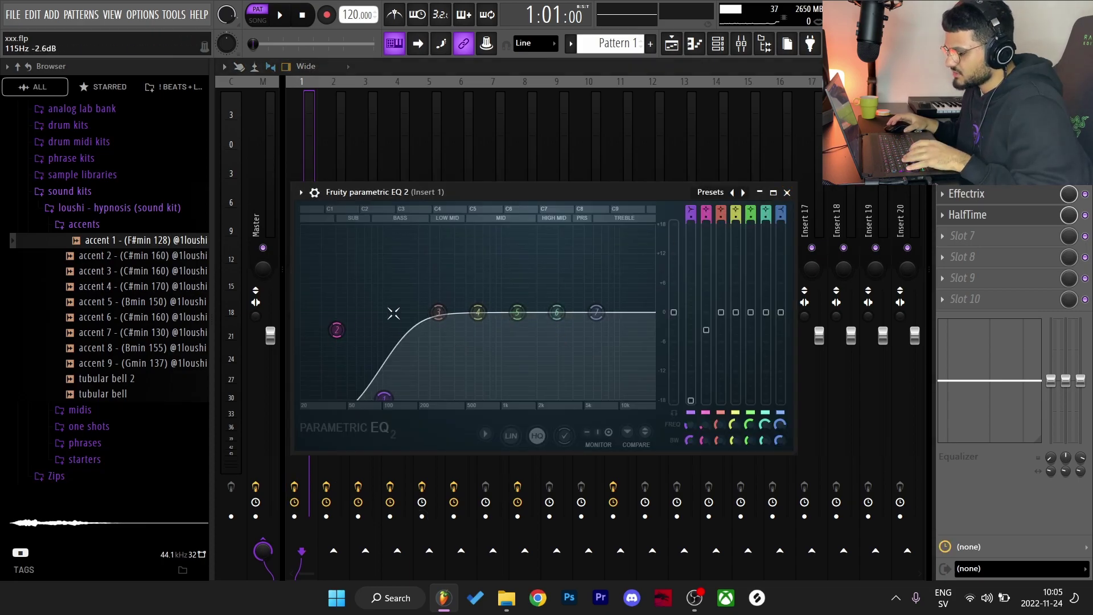
pyautogui.click(787, 192)
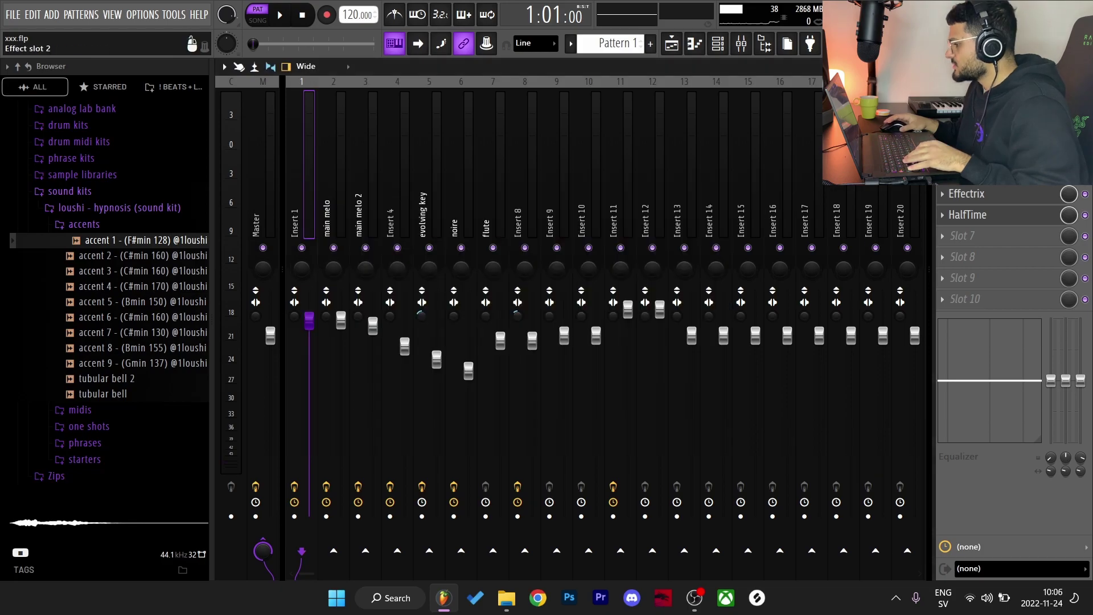
pyautogui.click(991, 131)
pyautogui.scroll(-5, 568, 470)
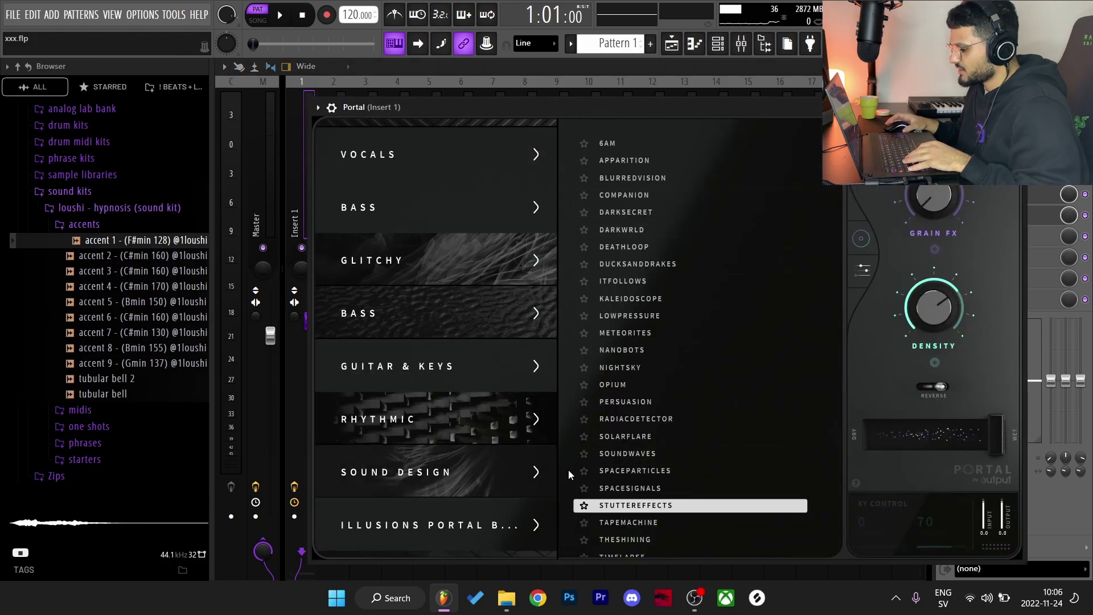
pyautogui.scroll(-5, 483, 490)
pyautogui.scroll(2, 399, 376)
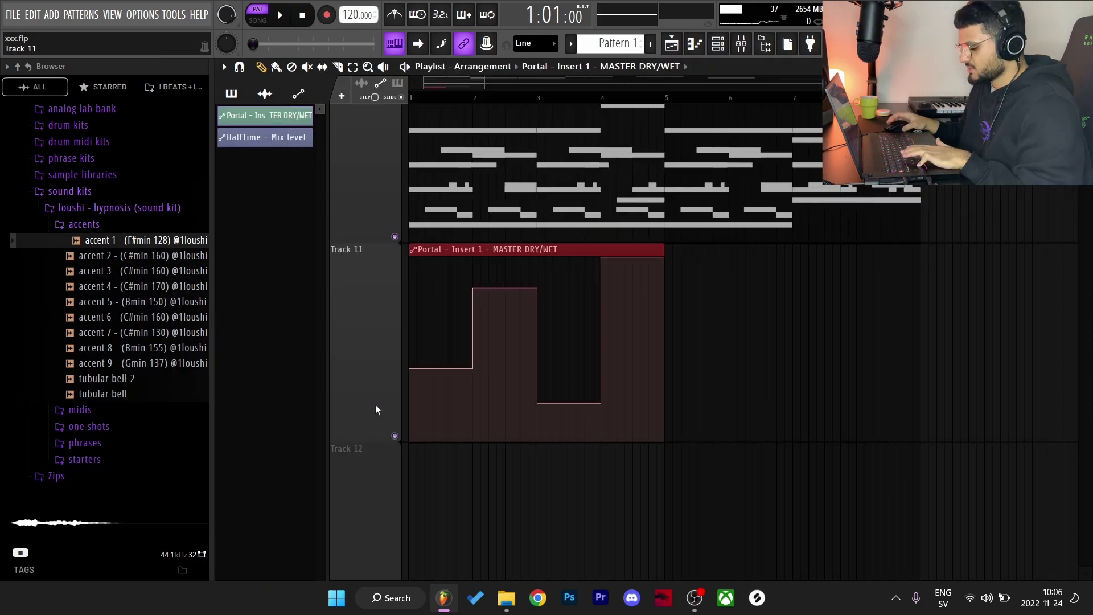
# - Duplicate the Portal dry/wet automation clip on Track 11 into bars 5 to 8 and deselect it
pyautogui.hotkey('ctrl', 'b')
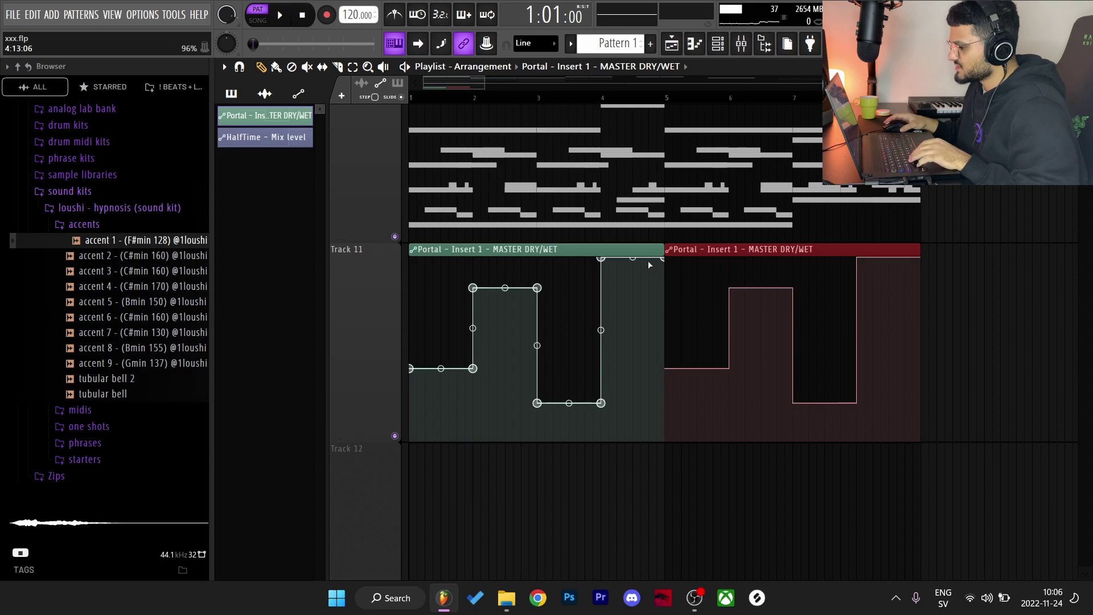
pyautogui.scroll(-1, 649, 263)
pyautogui.scroll(-1, 614, 314)
pyautogui.scroll(3, 613, 313)
pyautogui.scroll(-2, 613, 313)
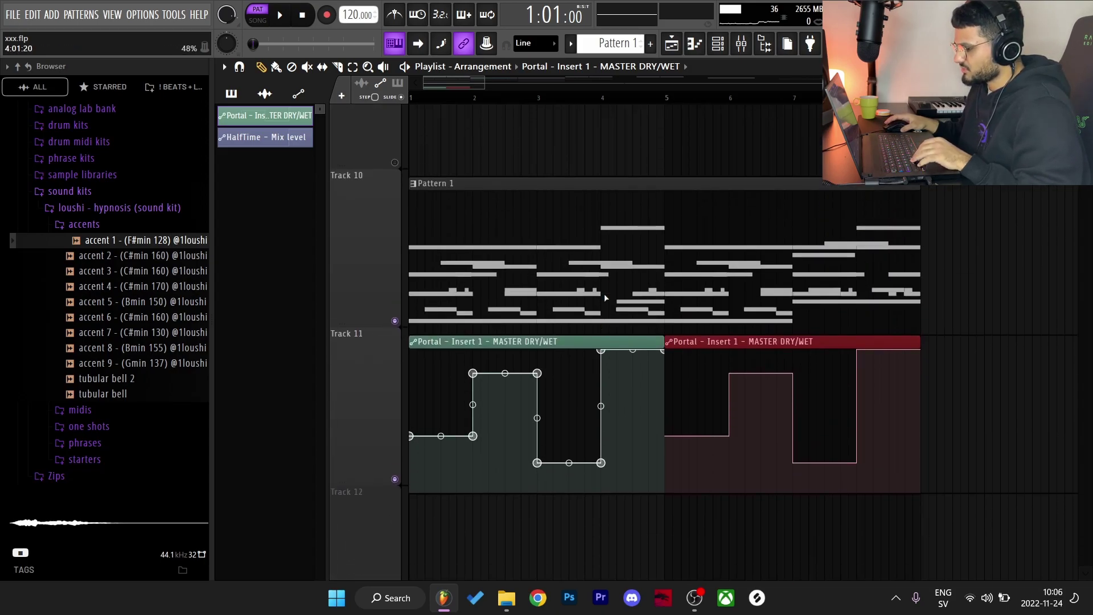
pyautogui.scroll(-1, 606, 298)
pyautogui.hotkey('ctrl', 'd')
pyautogui.moveTo(465, 447)
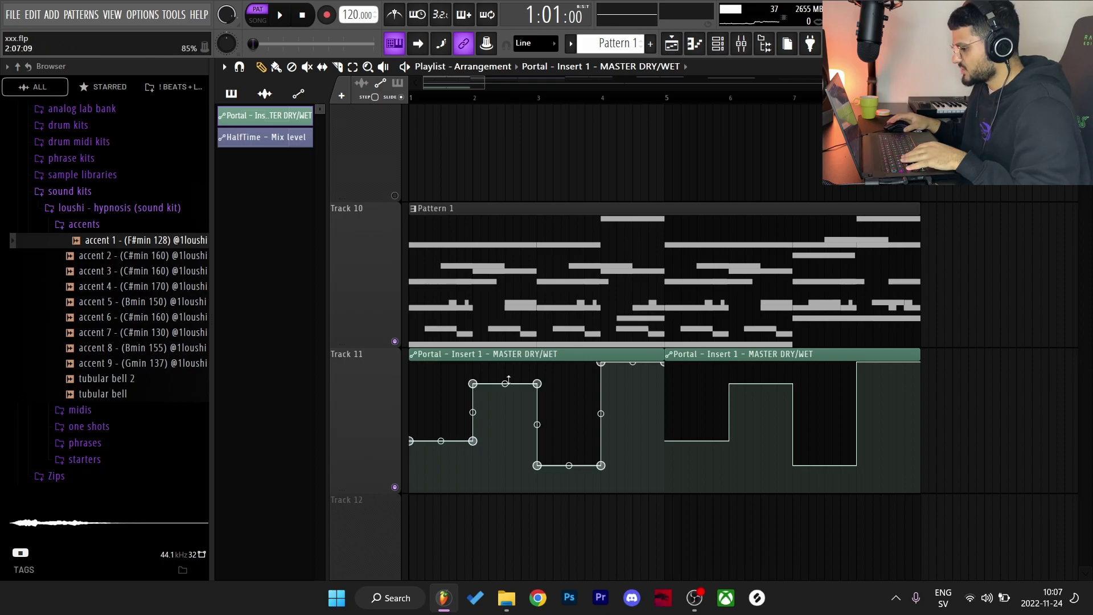
pyautogui.moveTo(859, 428)
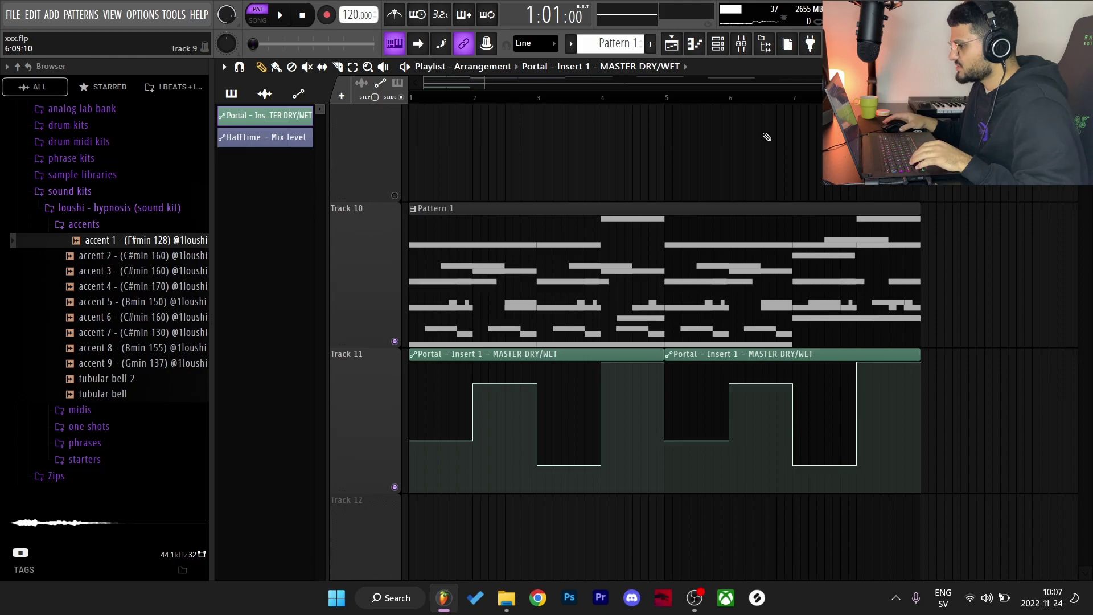
# - Review the ValhallaVintageVerb, Effectrix and HalfTime settings on mixer Insert 1 and close their windows
pyautogui.scroll(-1, 752, 96)
pyautogui.press('F9')
pyautogui.click(968, 172)
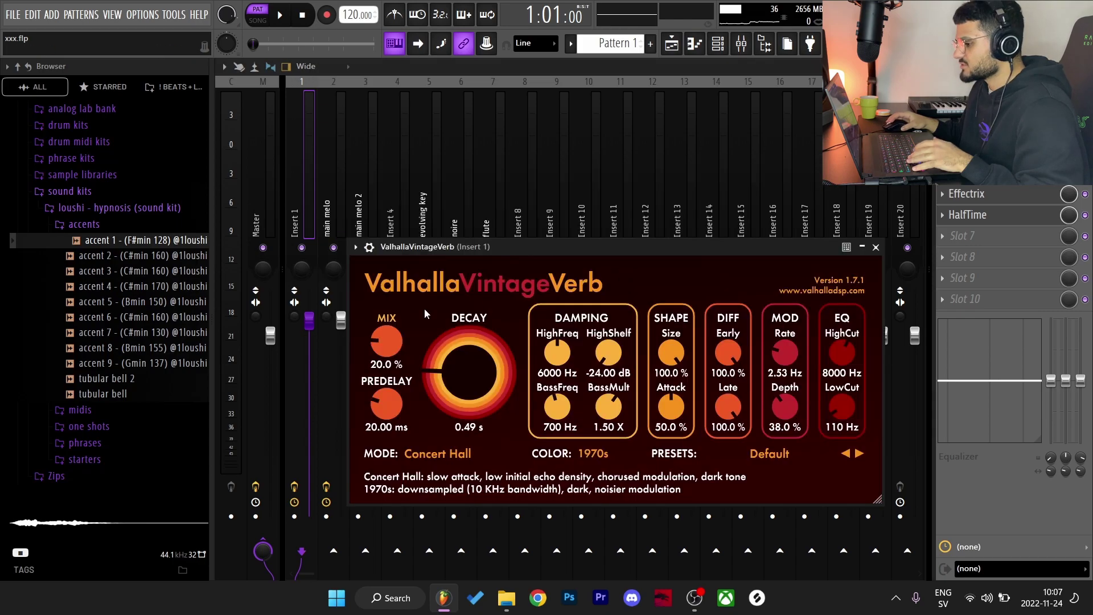
pyautogui.click(985, 194)
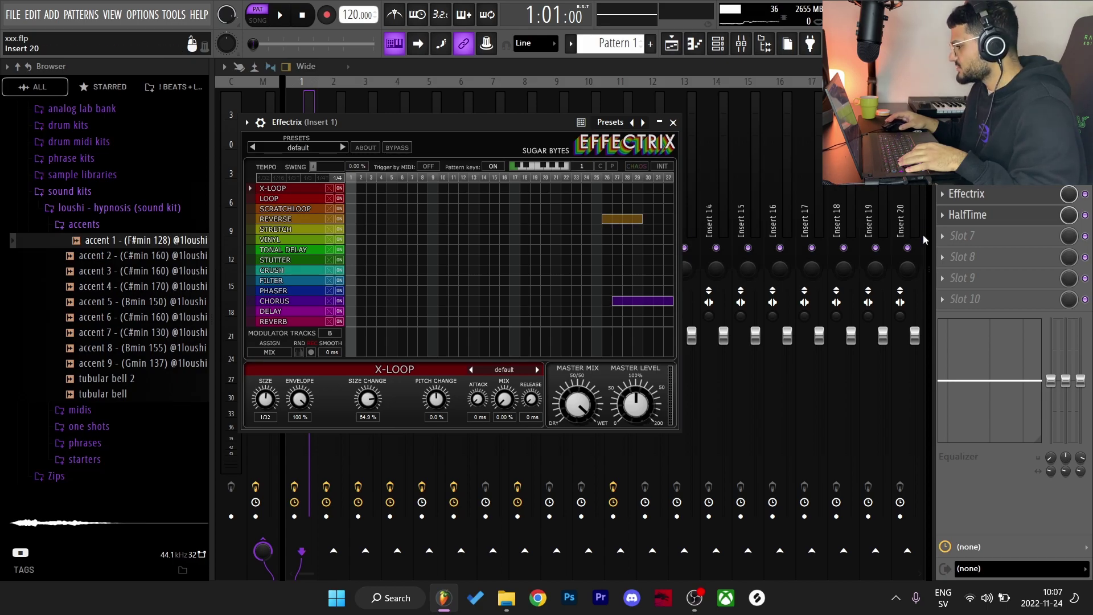
pyautogui.click(968, 214)
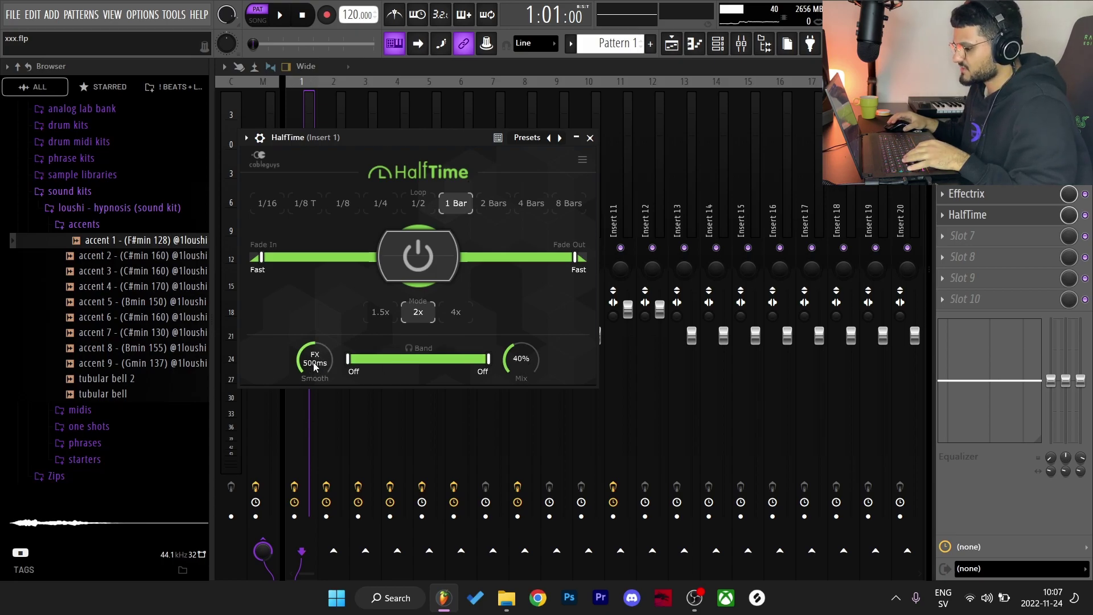
pyautogui.click(1082, 66)
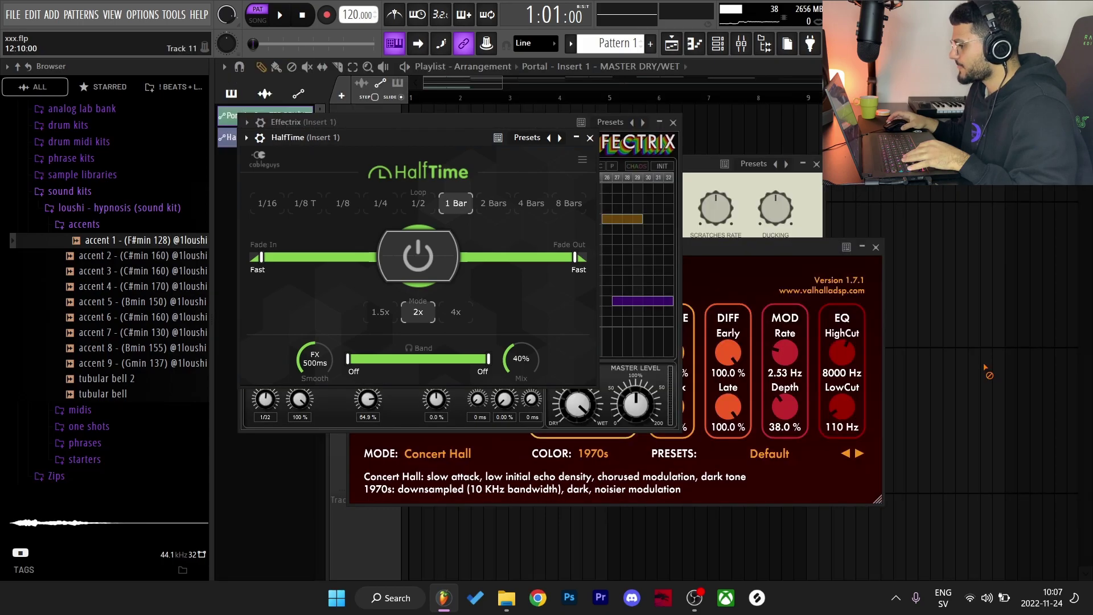
pyautogui.rightClick(986, 371)
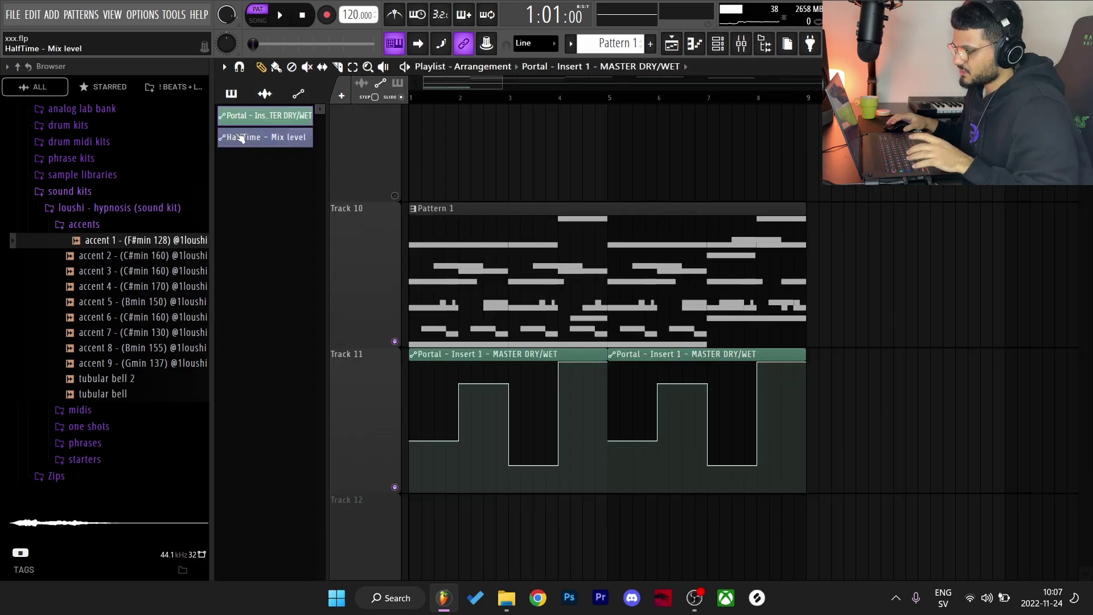
# - Place the HalfTime mix level automation clip on Track 12 starting at bar 1 and unmute the track
pyautogui.moveTo(242, 138); pyautogui.dragTo(597, 501)
pyautogui.scroll(-4, 858, 290)
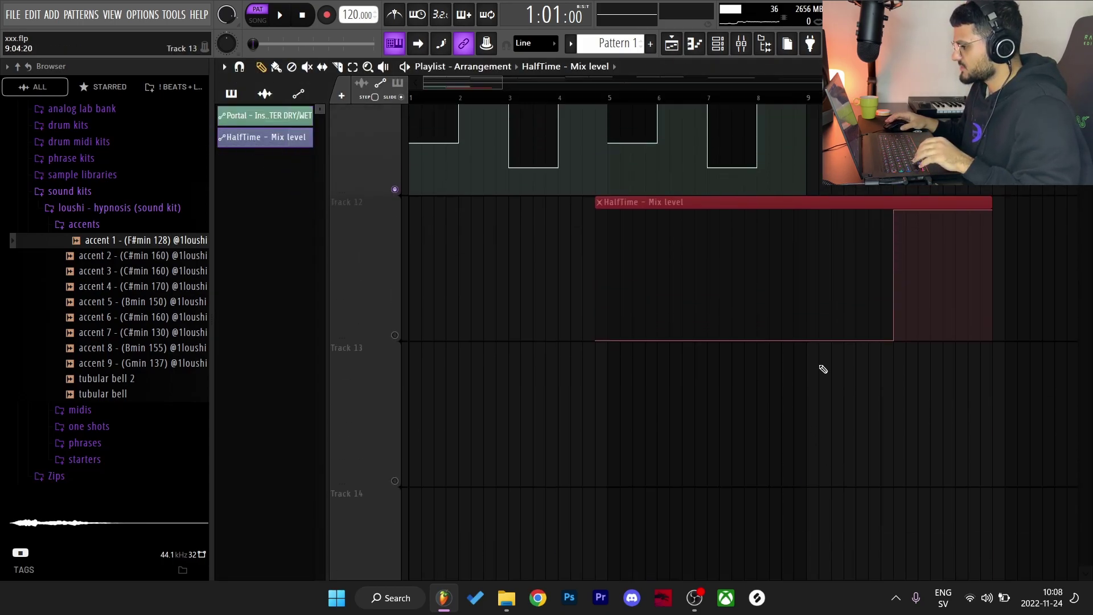
pyautogui.moveTo(855, 213); pyautogui.dragTo(513, 217)
pyautogui.scroll(3, 580, 365)
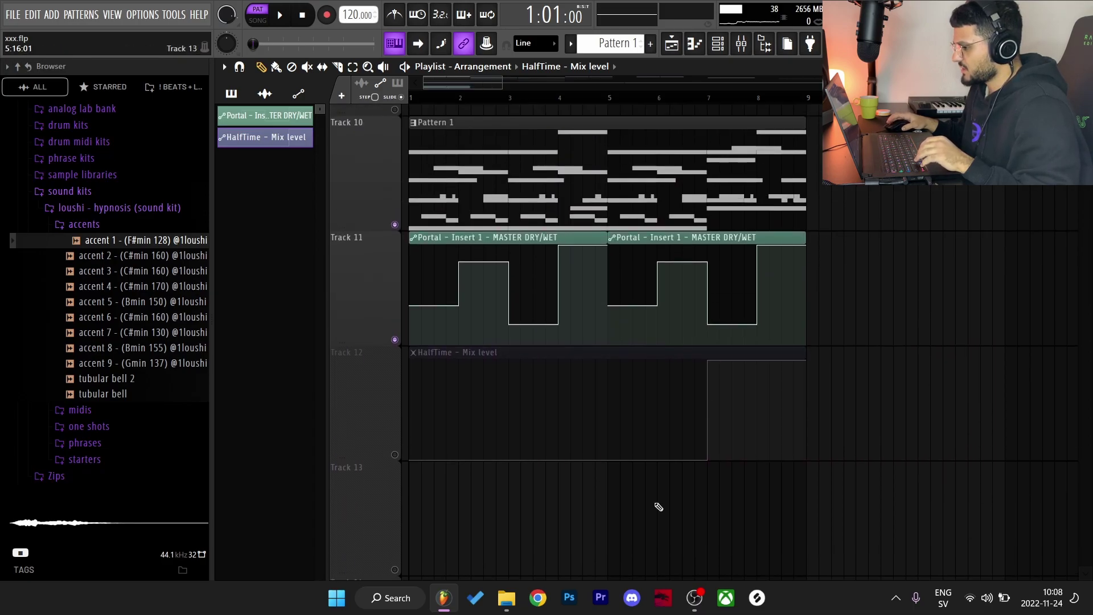
pyautogui.click(395, 440)
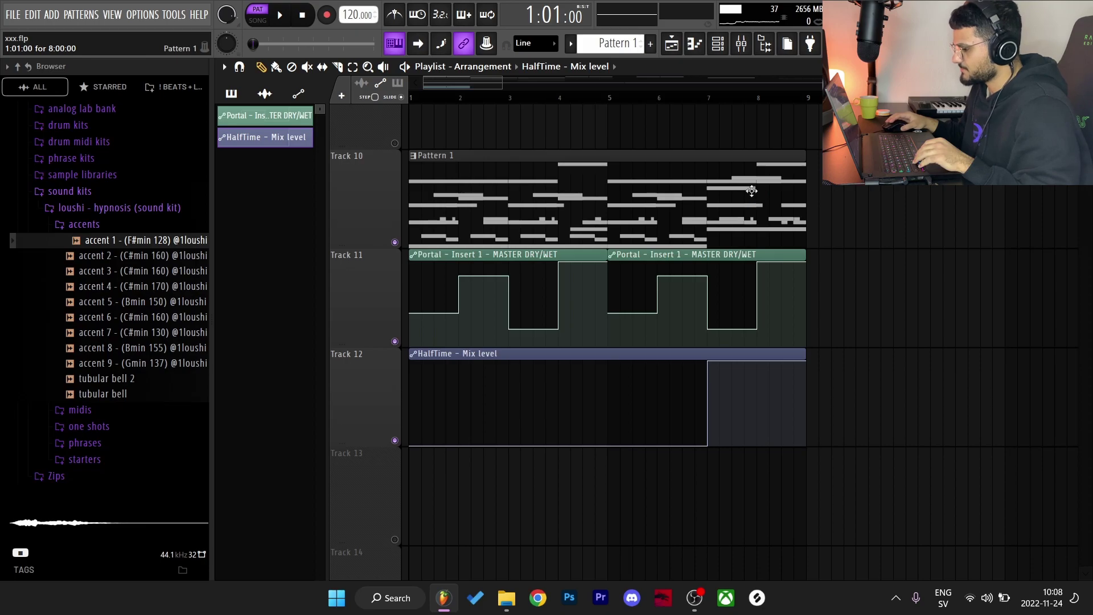
# - Switch playback to song mode and play the eight-bar melody with its Portal and HalfTime automation
pyautogui.scroll(-1, 752, 191)
pyautogui.click(497, 95)
pyautogui.press('l')
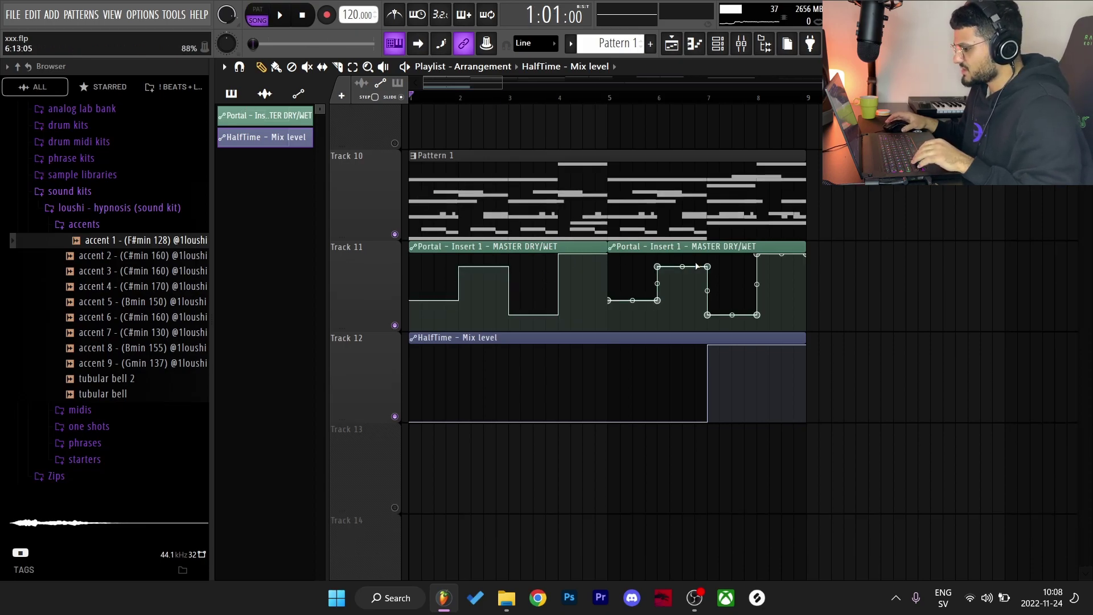
pyautogui.scroll(-2, 750, 116)
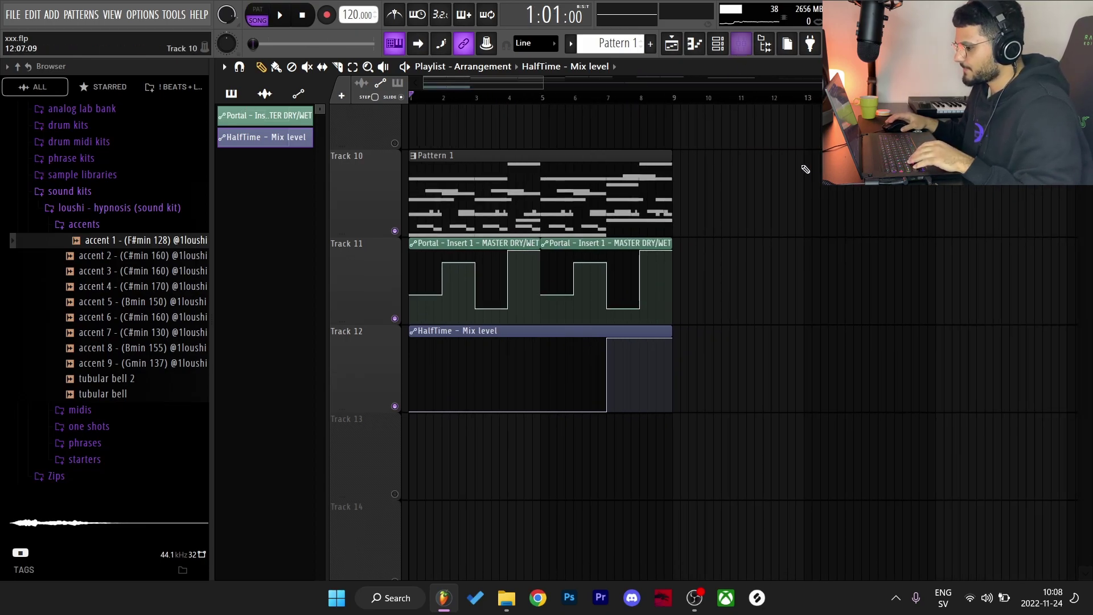
pyautogui.press('space')
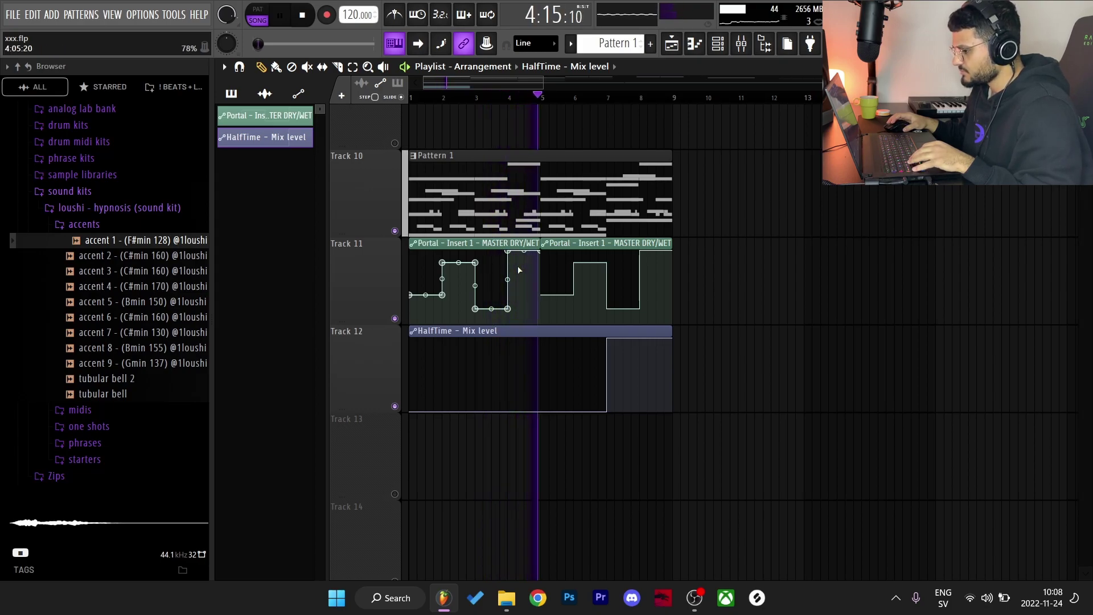
pyautogui.scroll(-1, 564, 296)
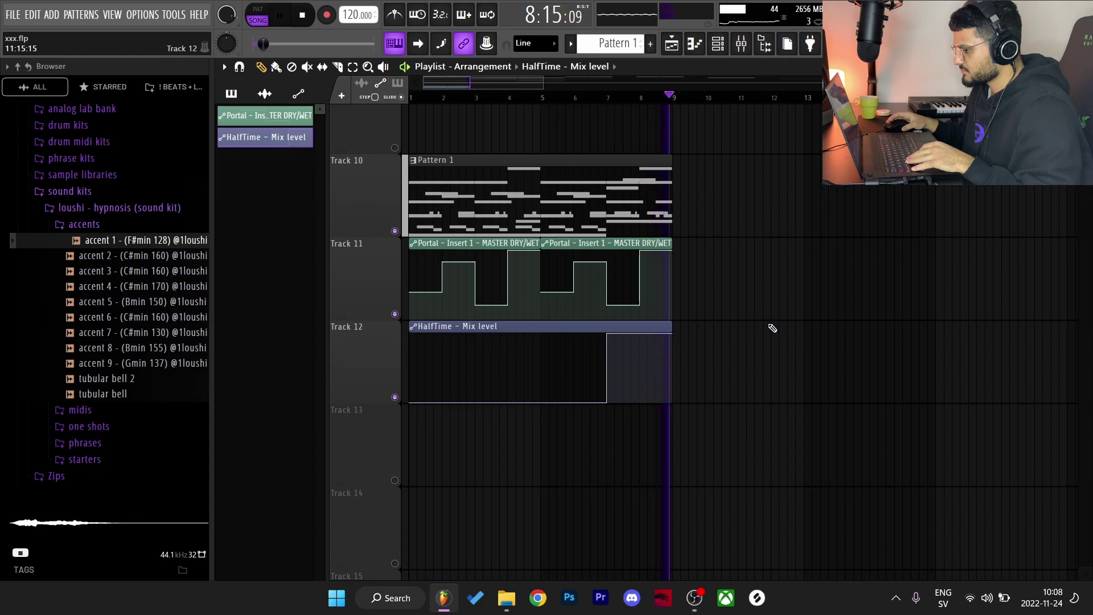
pyautogui.press('space')
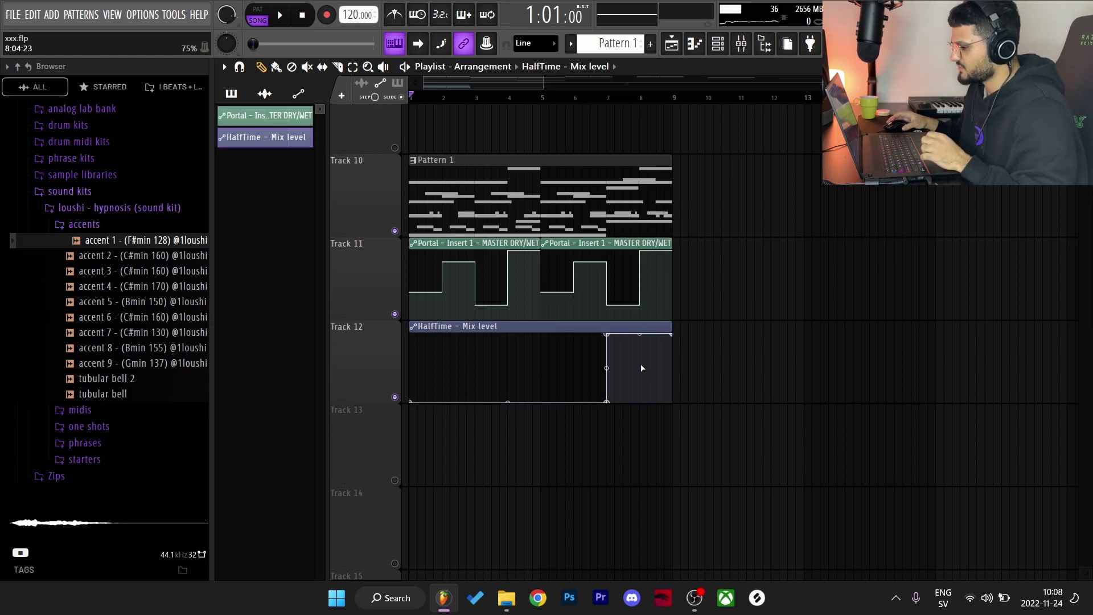
# - Delete the Pattern 1 clip, both Portal dry/wet clips and the HalfTime mix level clip from Tracks 10 to 12
pyautogui.scroll(-2, 468, 315)
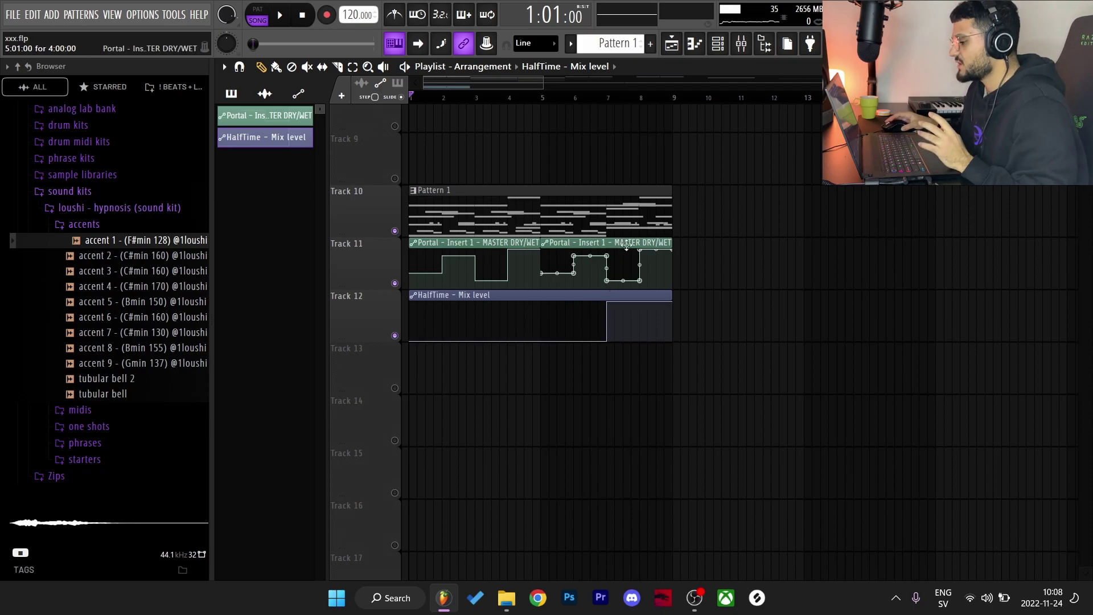
pyautogui.rightClick(655, 319)
pyautogui.rightClick(621, 228)
pyautogui.rightClick(610, 250)
pyautogui.rightClick(530, 251)
pyautogui.keyDown('ctrl'); pyautogui.rightClick(501, 165); pyautogui.keyUp('ctrl')
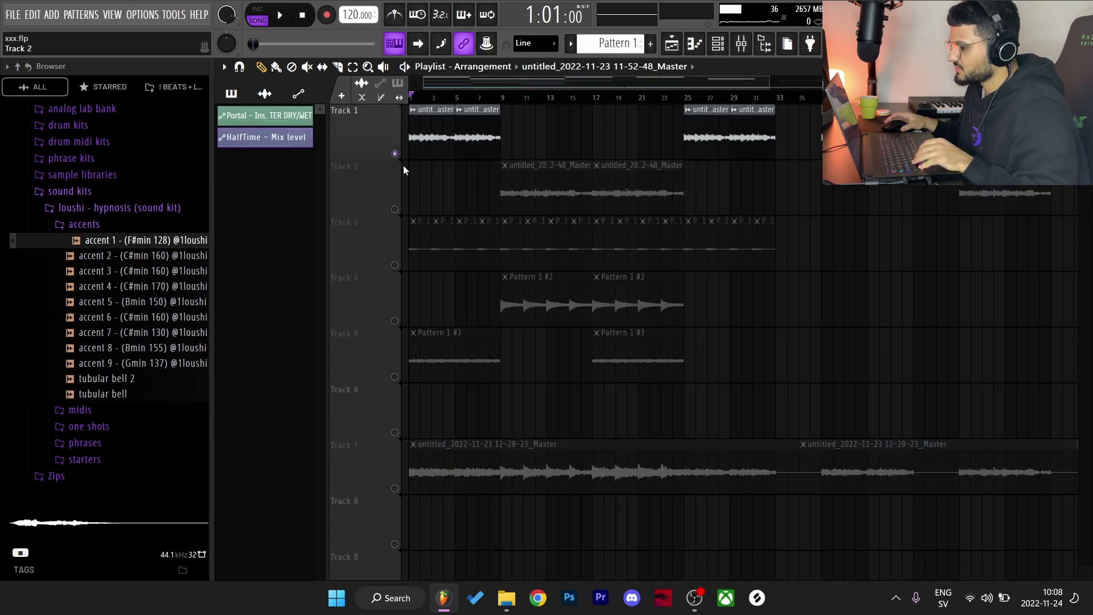
# - Test Track 1's melody clip without time stretching, and restore its four-bar length and its copy in bars 5 to 8
pyautogui.scroll(3, 416, 170)
pyautogui.doubleClick(439, 133)
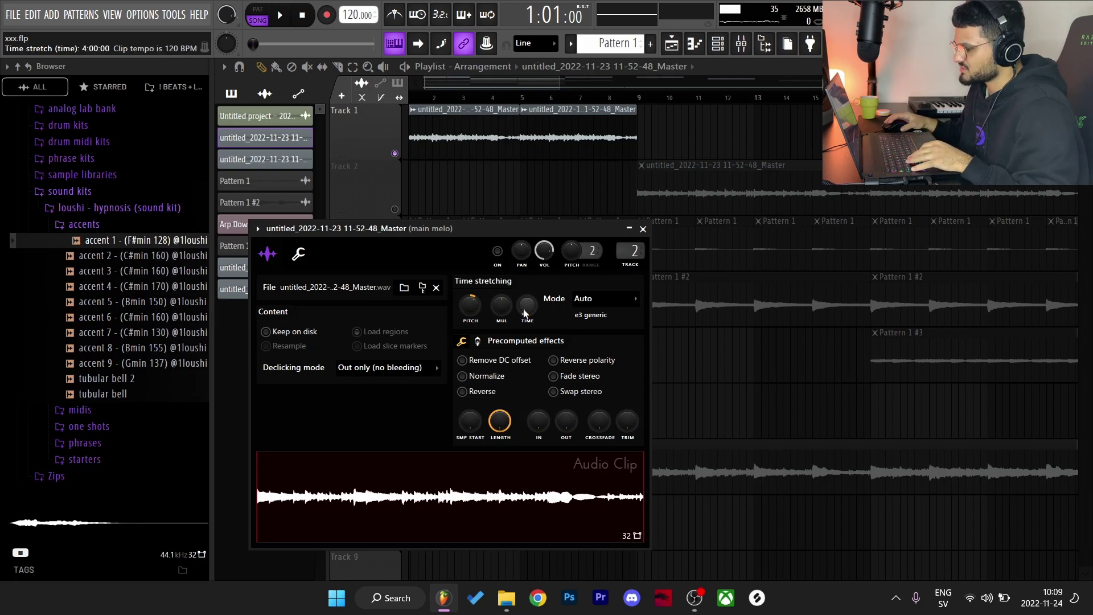
pyautogui.rightClick(535, 149)
pyautogui.doubleClick(506, 139)
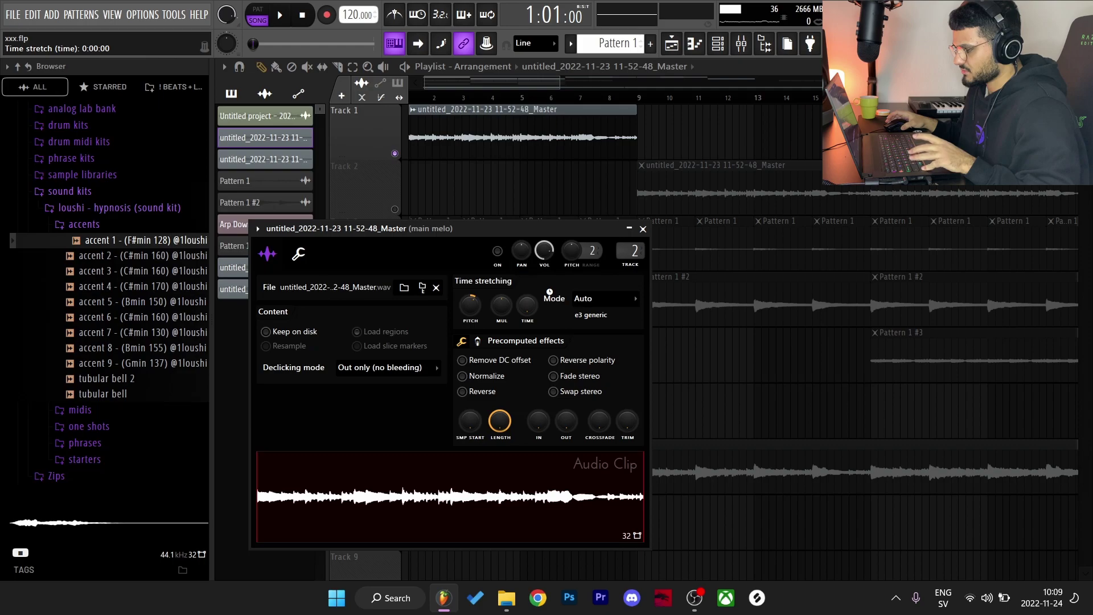
pyautogui.hotkey('ctrl', 'z')
pyautogui.press('Escape')
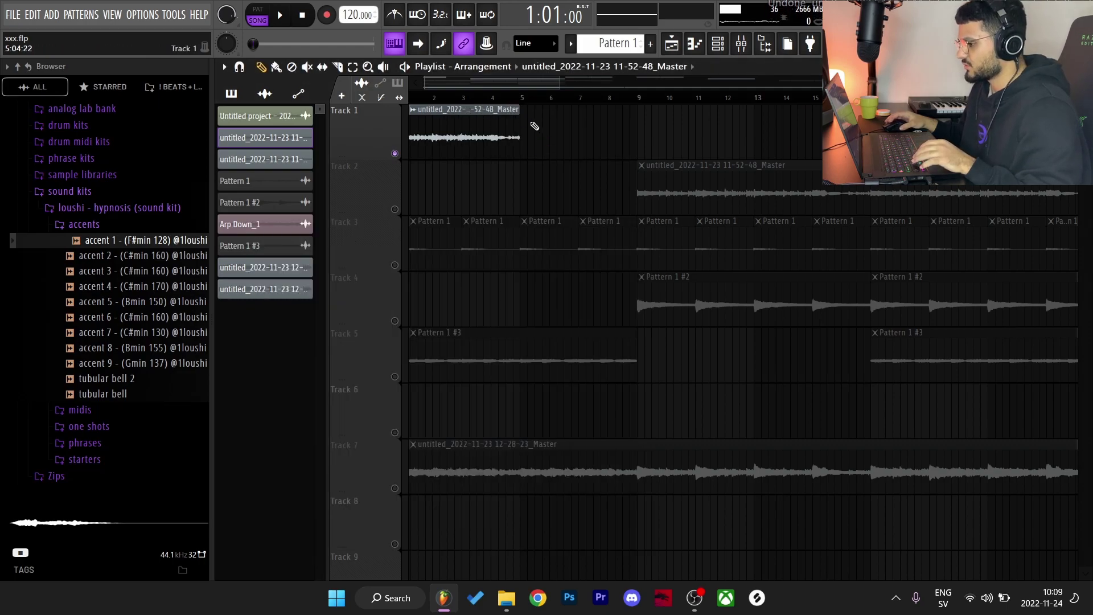
pyautogui.moveTo(537, 124); pyautogui.dragTo(399, 144)
pyautogui.hotkey('ctrl', 'b')
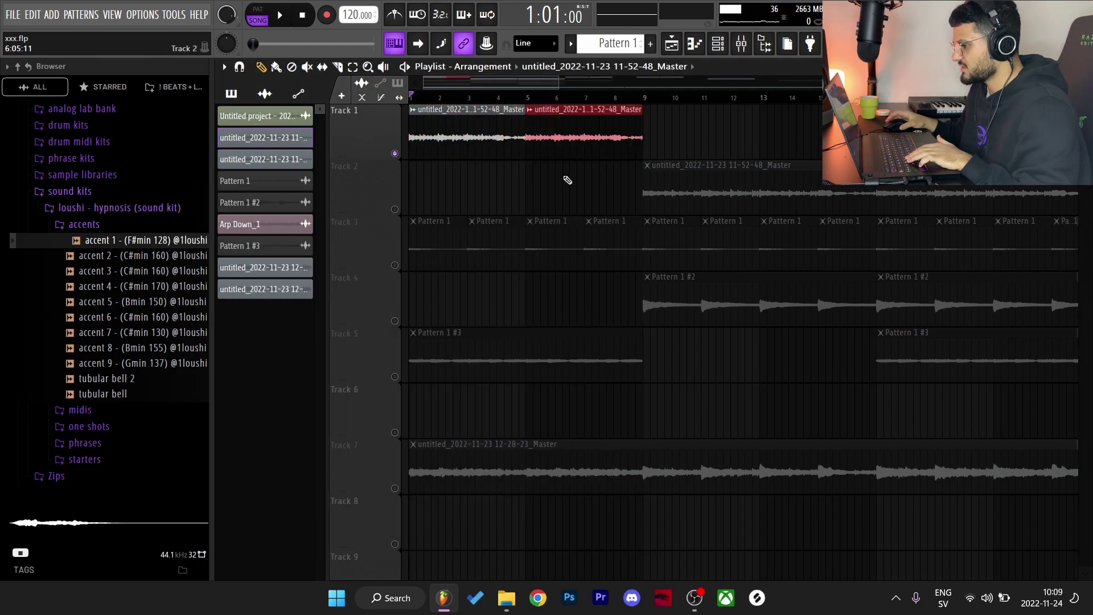
# - Unmute Track 2 and examine the time-stretching settings of its melody clip at bar 9
pyautogui.click(682, 187)
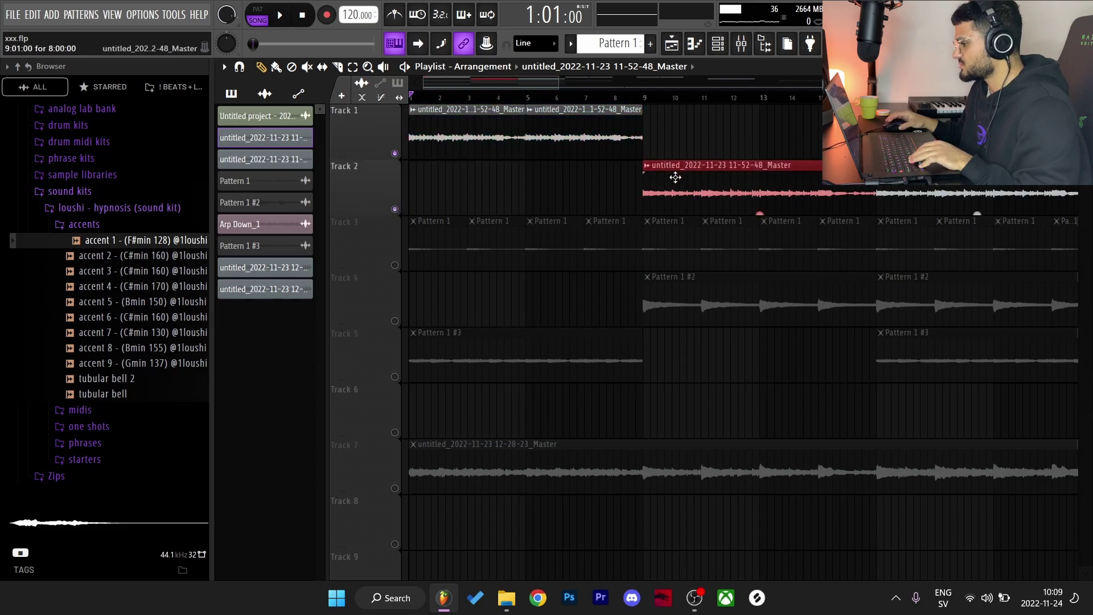
pyautogui.doubleClick(730, 188)
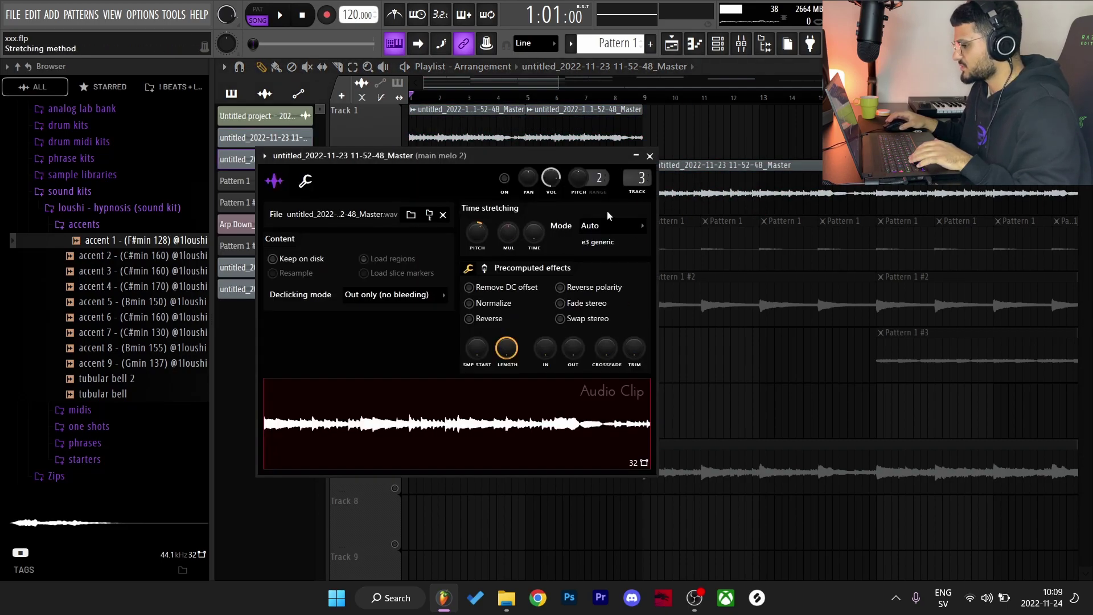
pyautogui.press('Escape')
# - Mute Track 2 and play the arrangement with only the Track 1 melody audible
pyautogui.scroll(-2, 467, 162)
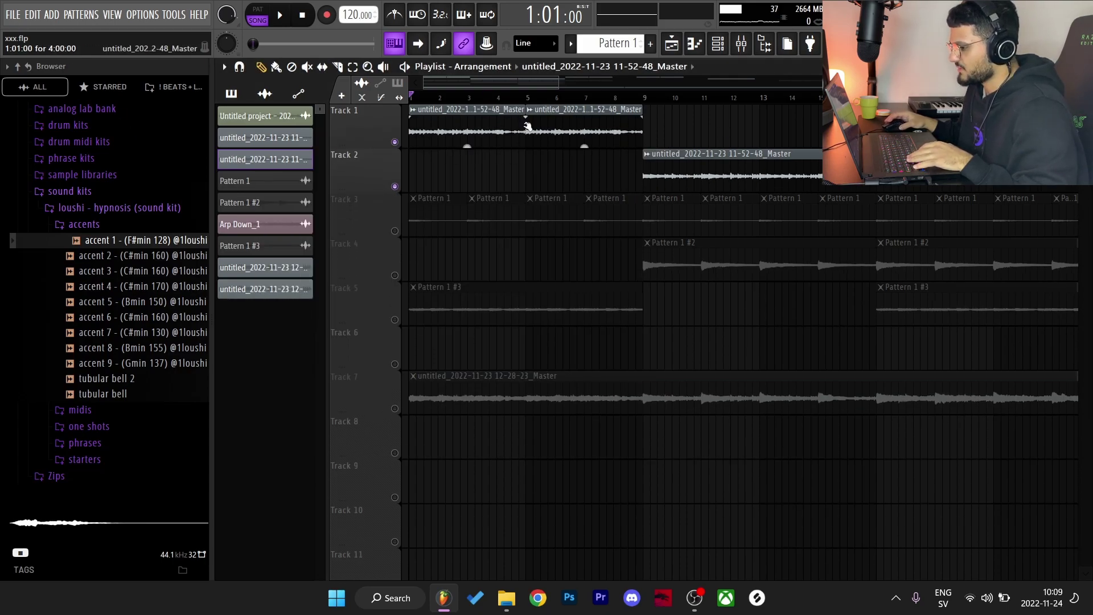
pyautogui.press('2')
pyautogui.press('space')
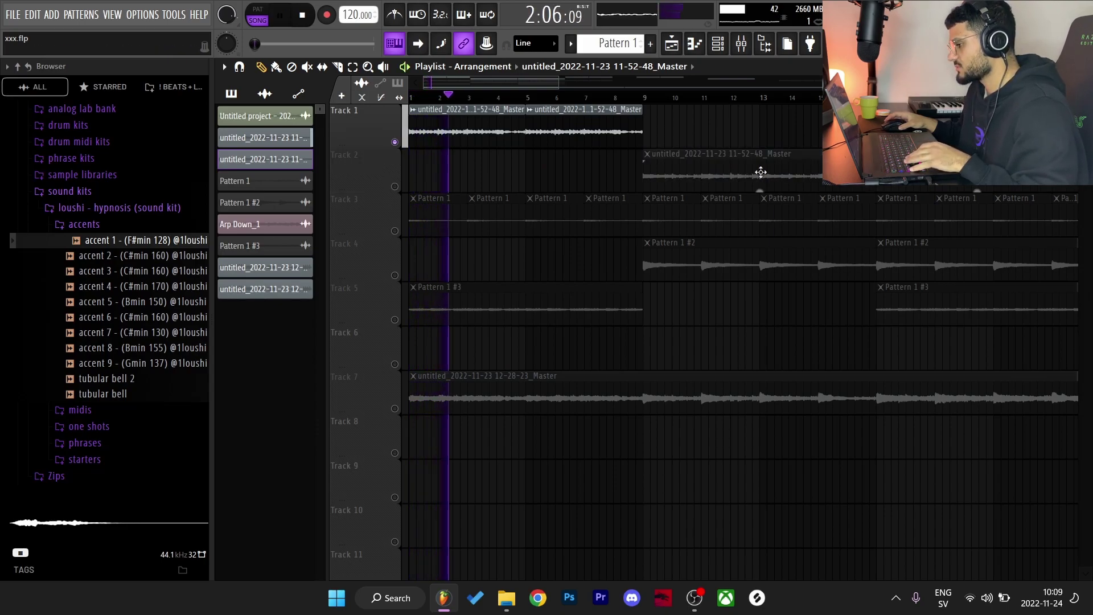
# - Unmute Track 2 and play the arrangement with the Track 1 and Track 2 melodies through bar 12
pyautogui.click(395, 186)
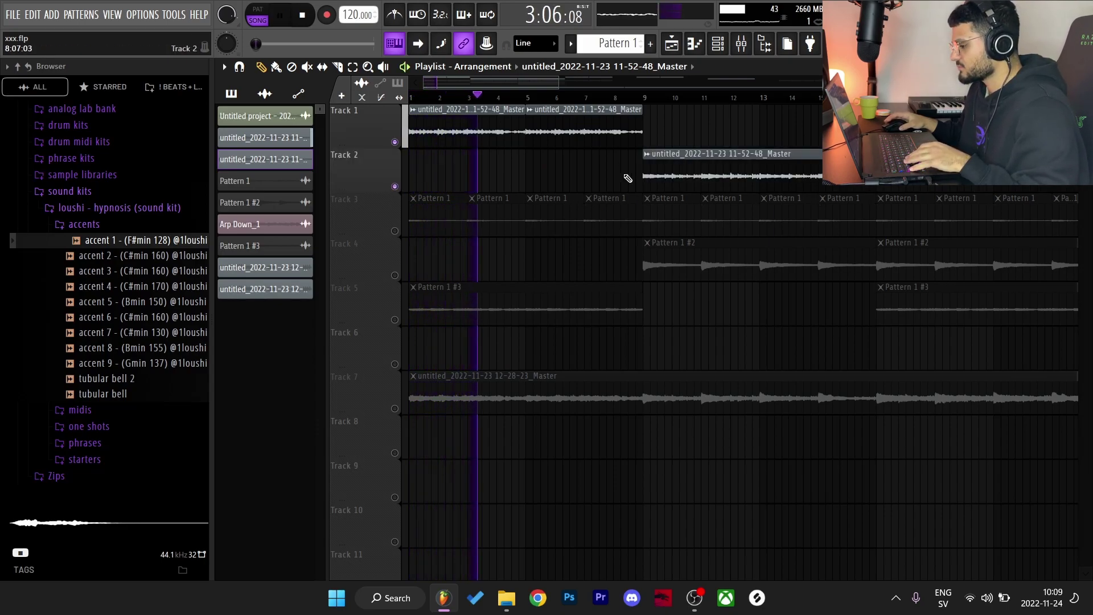
pyautogui.scroll(-2, 681, 97)
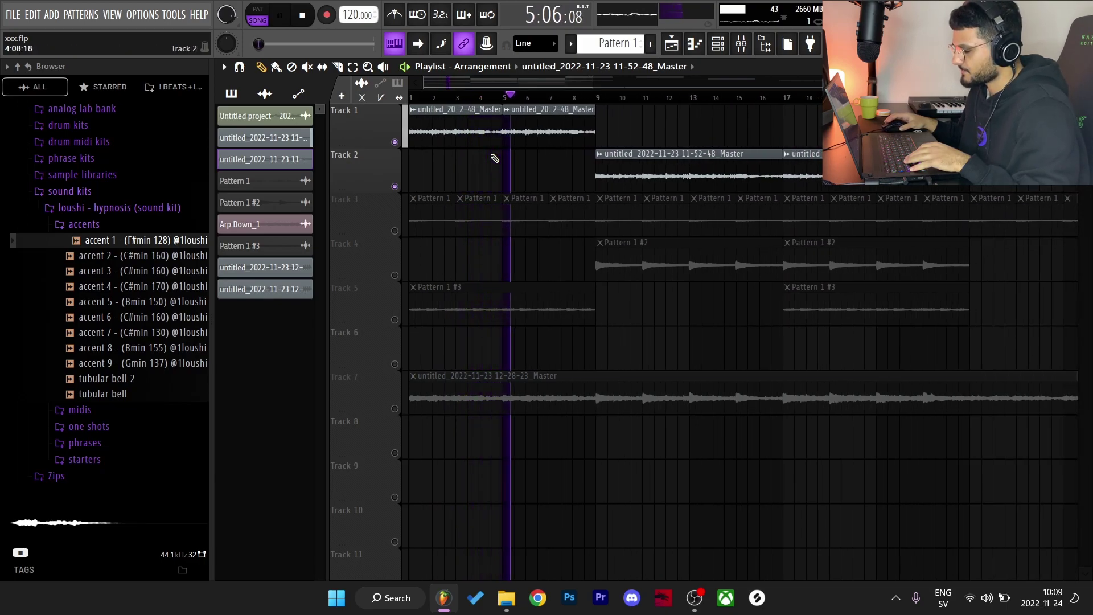
pyautogui.scroll(-2, 637, 103)
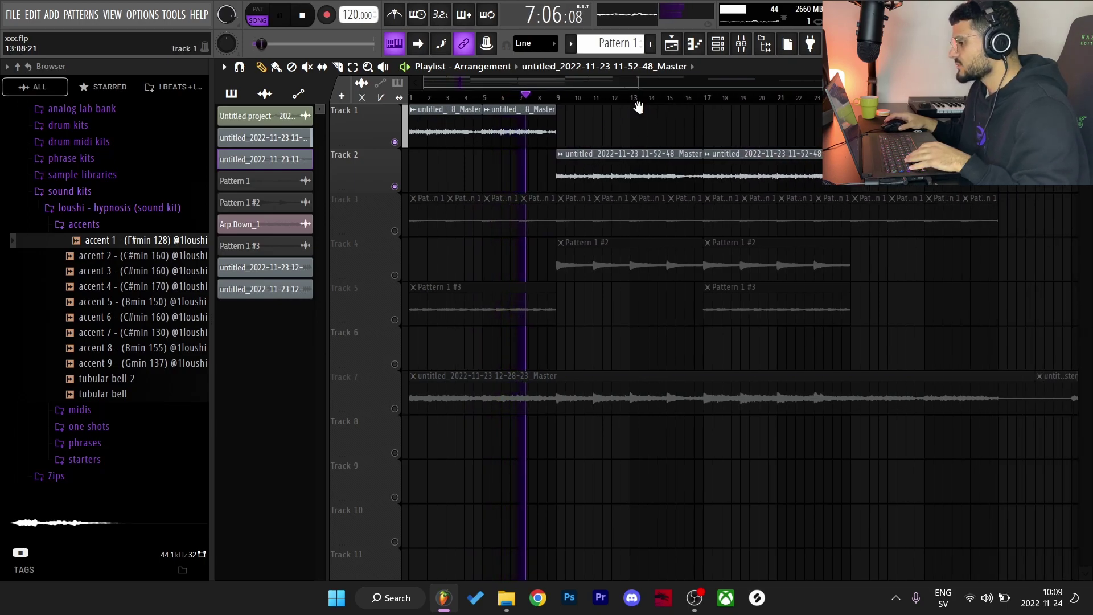
pyautogui.scroll(-1, 643, 89)
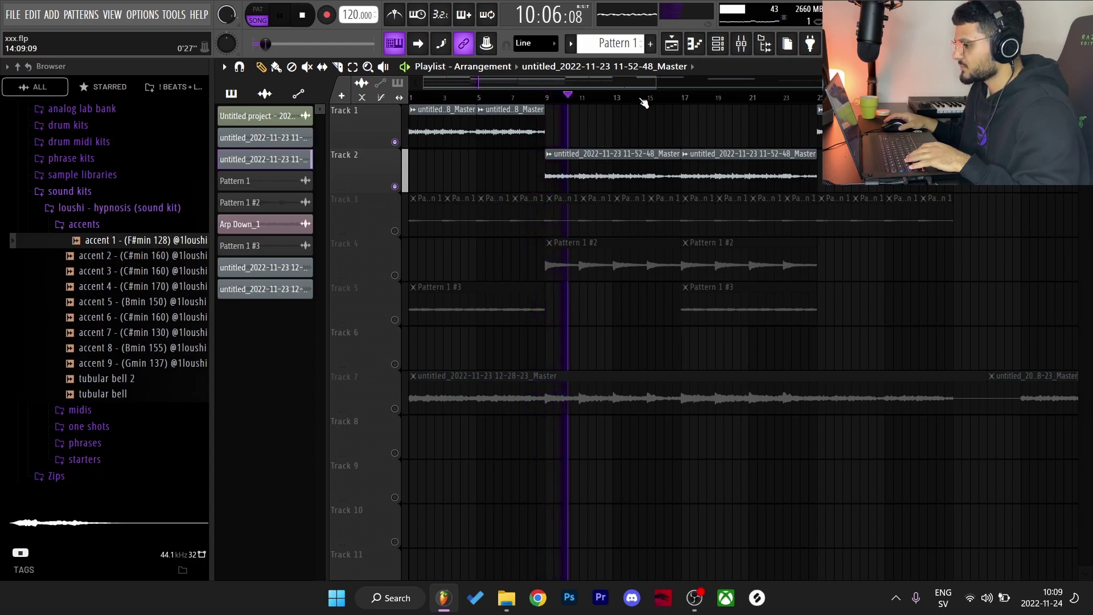
pyautogui.scroll(-1, 644, 102)
pyautogui.scroll(-1, 646, 101)
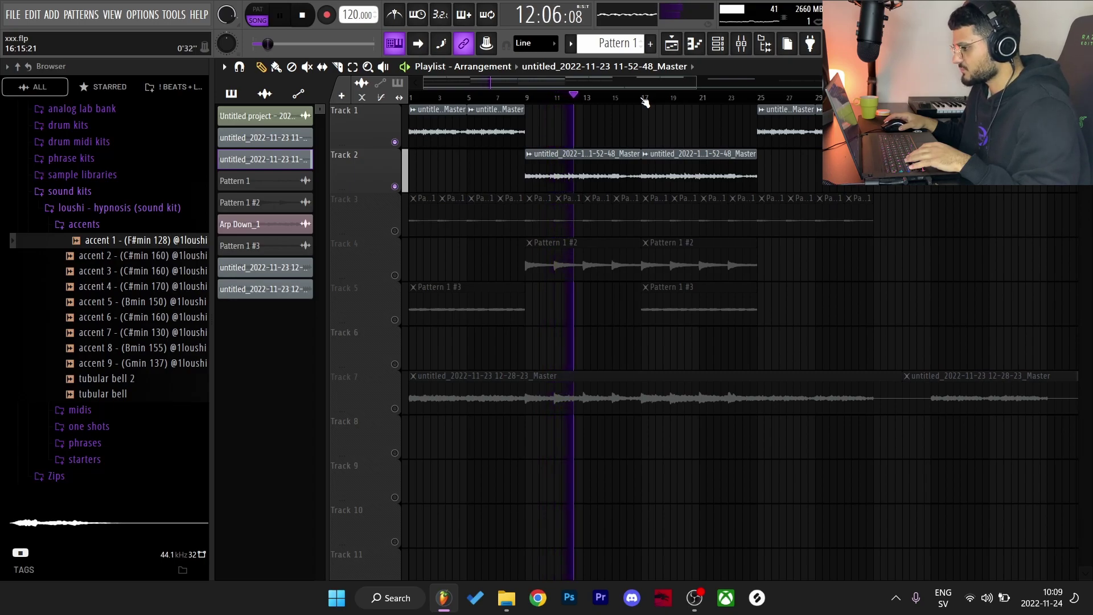
pyautogui.press('space')
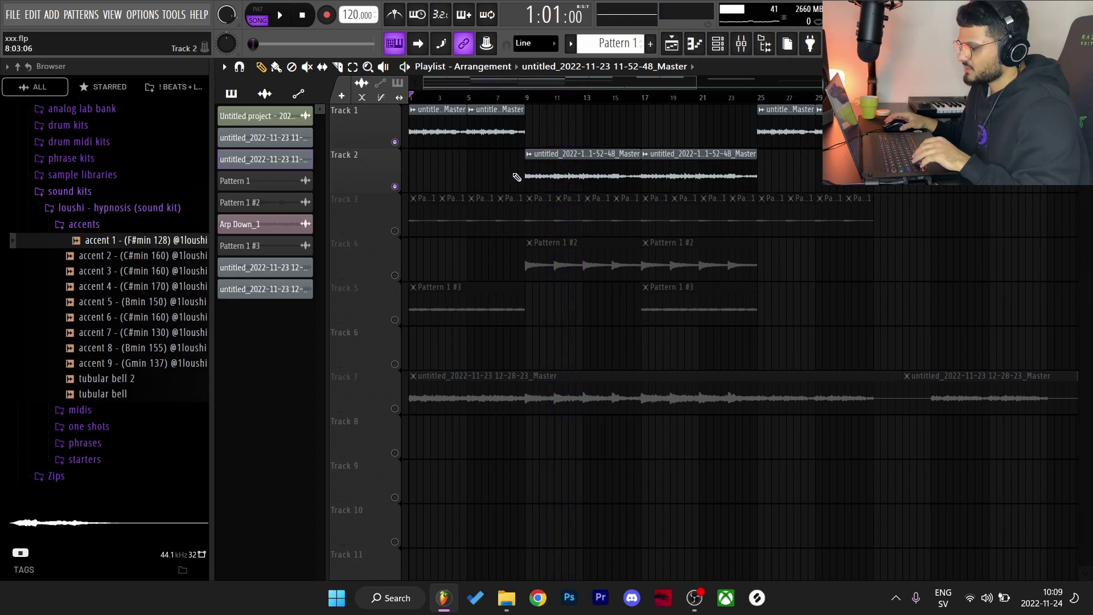
pyautogui.moveTo(598, 189); pyautogui.dragTo(368, 137)
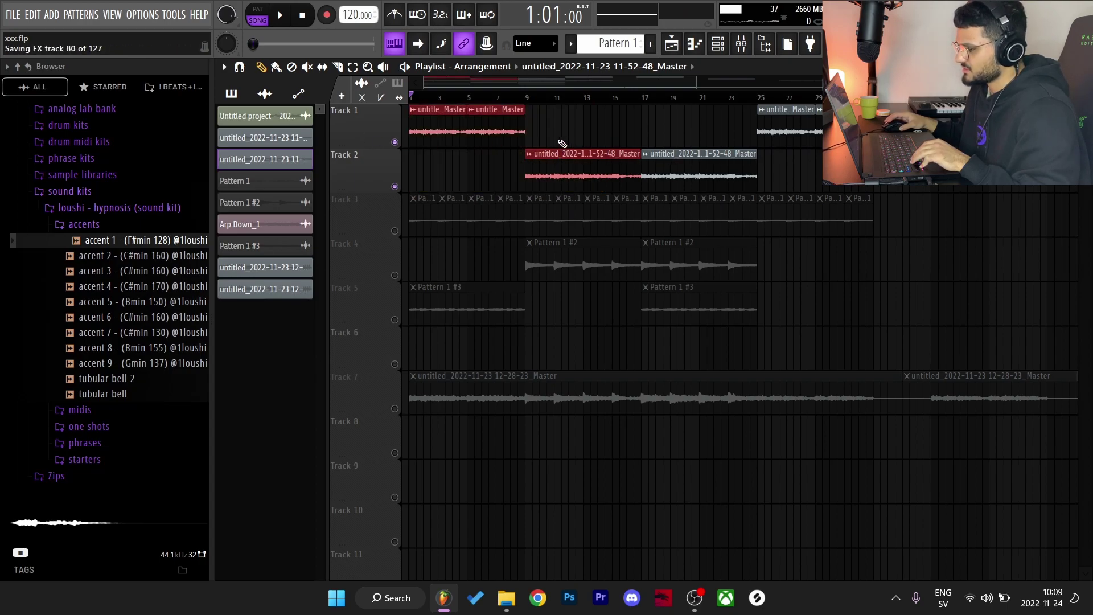
pyautogui.moveTo(877, 145); pyautogui.dragTo(398, 128)
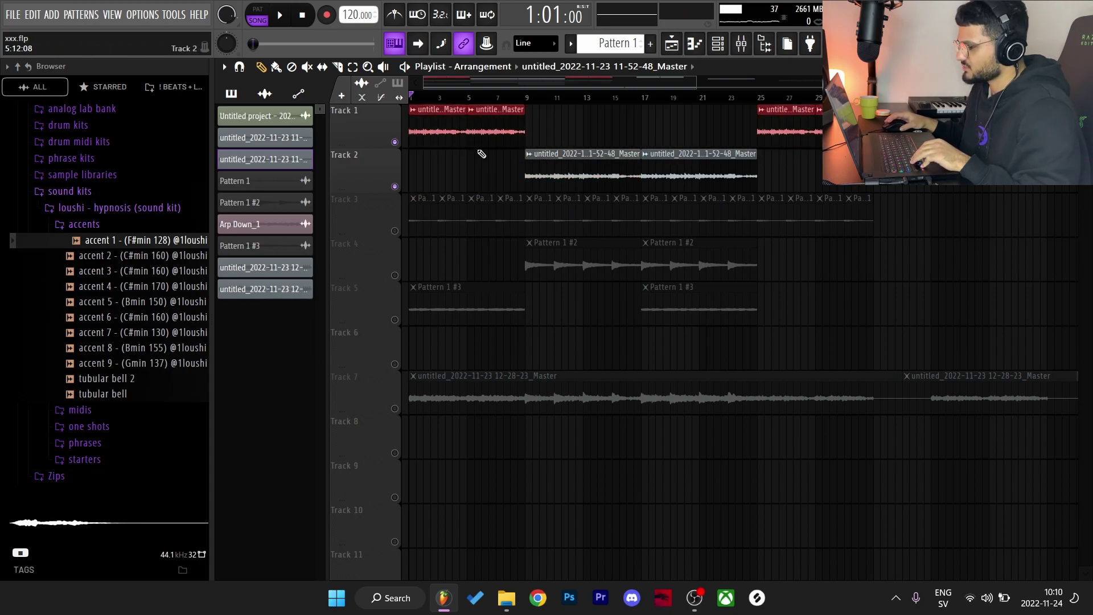
pyautogui.moveTo(483, 154); pyautogui.dragTo(736, 170)
pyautogui.hotkey('ctrl', 'd')
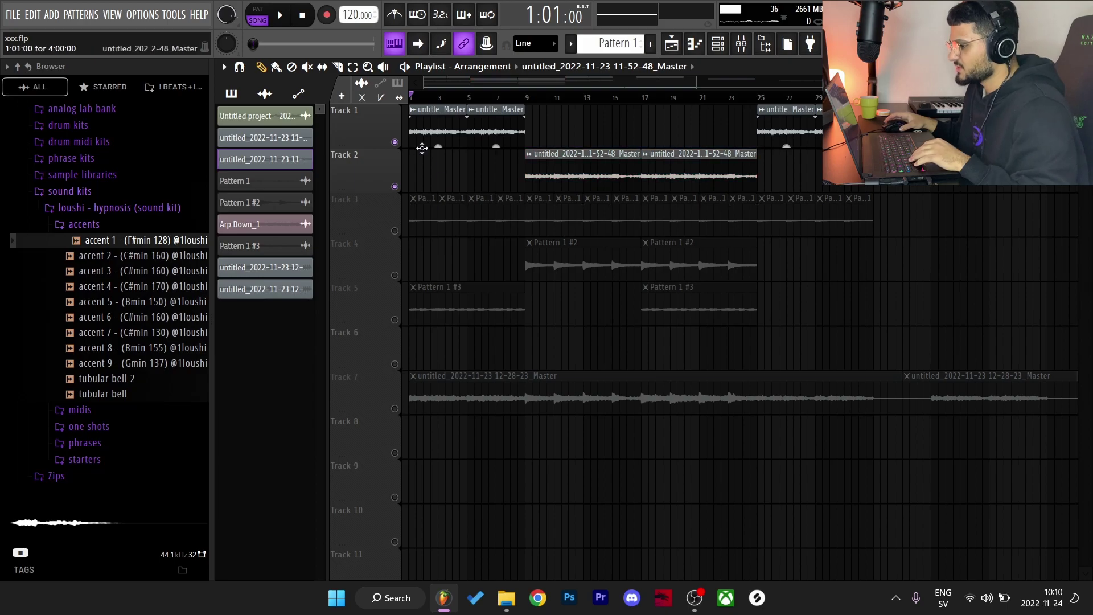
# - Solo Track 3 and inspect the PILOT preset of the LOUSHI - INDIGO bank in the Analog Lab V channel
pyautogui.rightClick(395, 231)
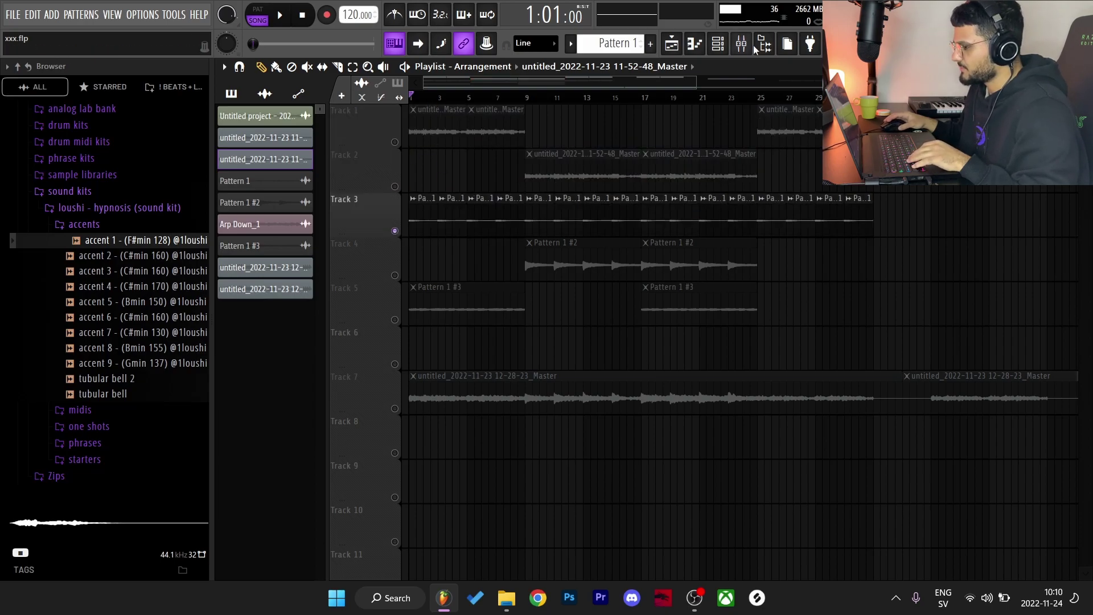
pyautogui.click(718, 44)
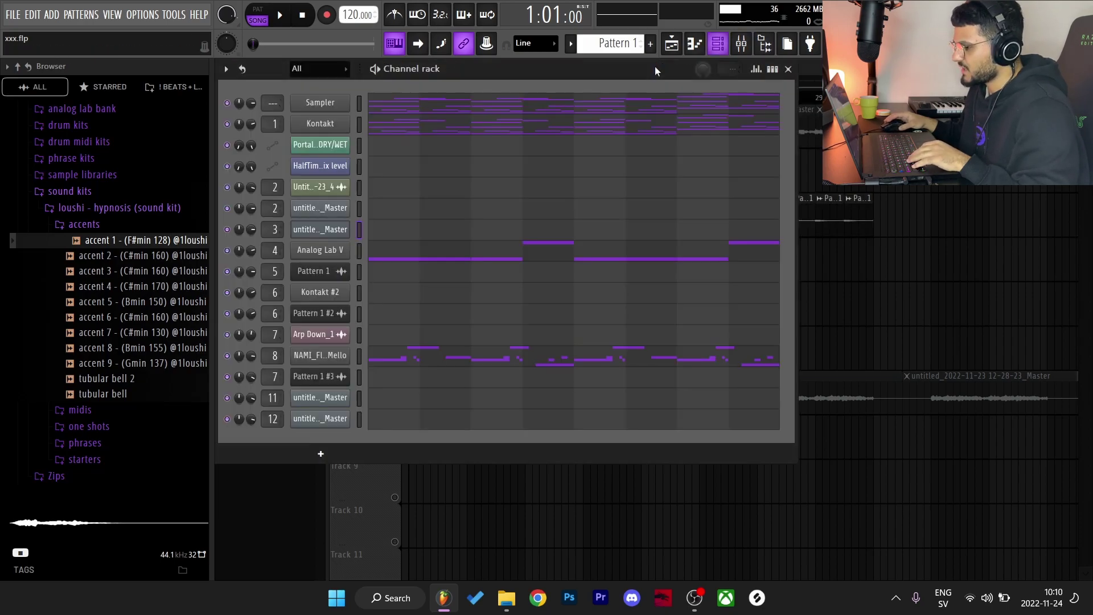
pyautogui.click(336, 254)
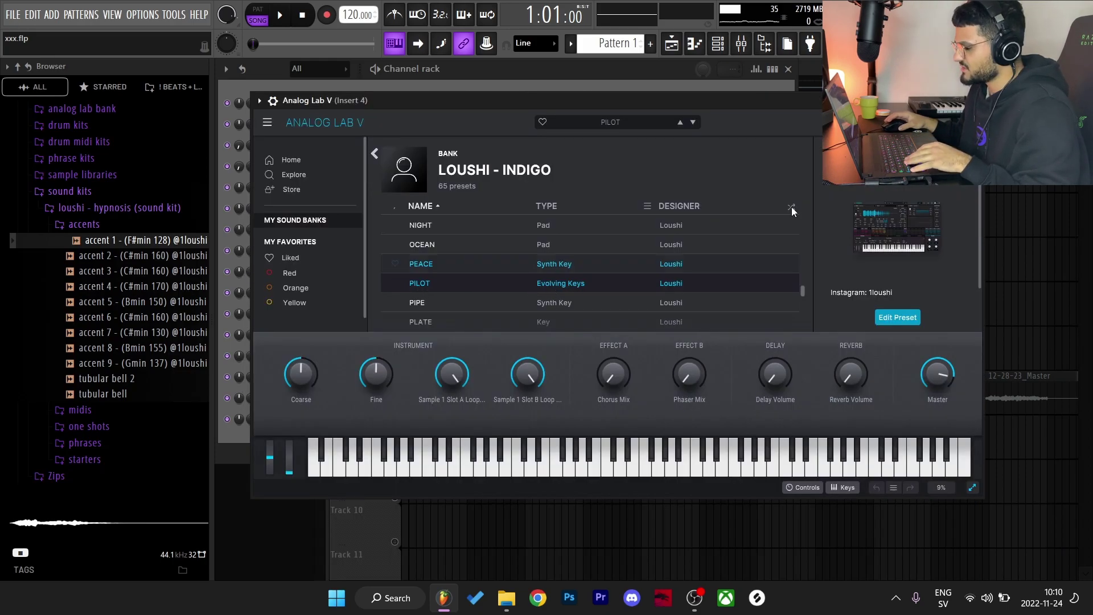
pyautogui.click(971, 100)
# - Show the Analog Lab V notes in the piano roll and play the pattern with only that channel audible
pyautogui.click(399, 250)
pyautogui.keyDown('ctrl'); pyautogui.rightClick(344, 257); pyautogui.keyUp('ctrl')
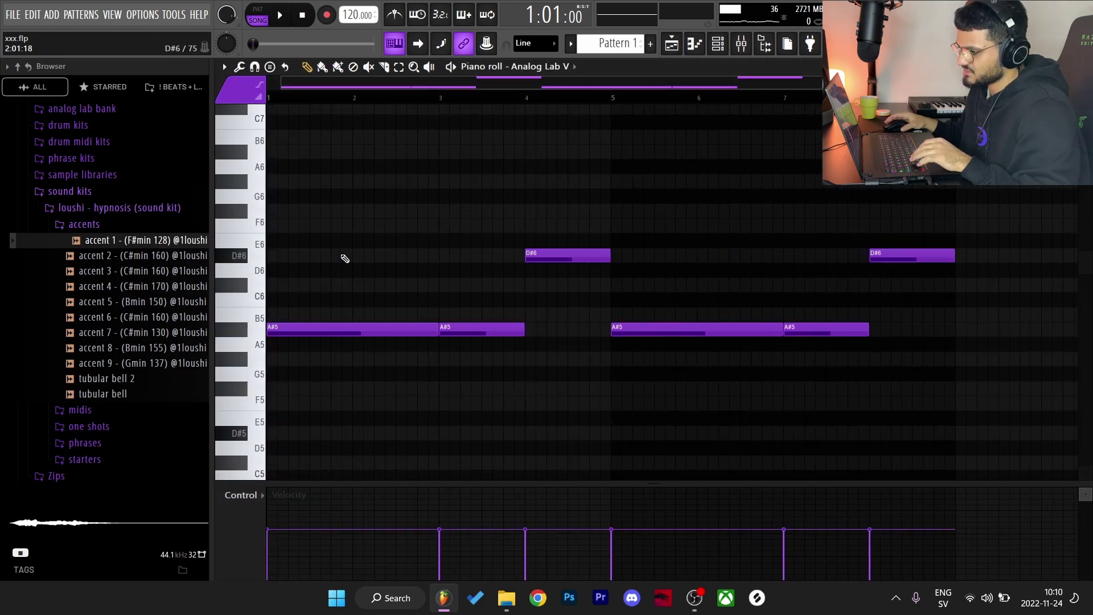
pyautogui.click(454, 67)
pyautogui.hotkey('shift', '2')
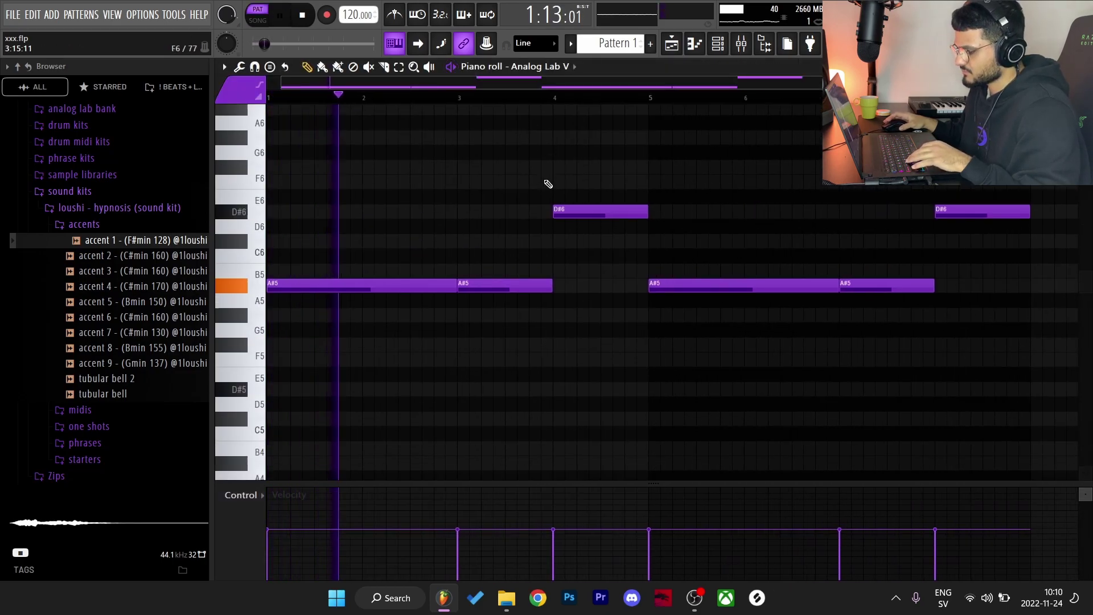
pyautogui.scroll(-2, 554, 85)
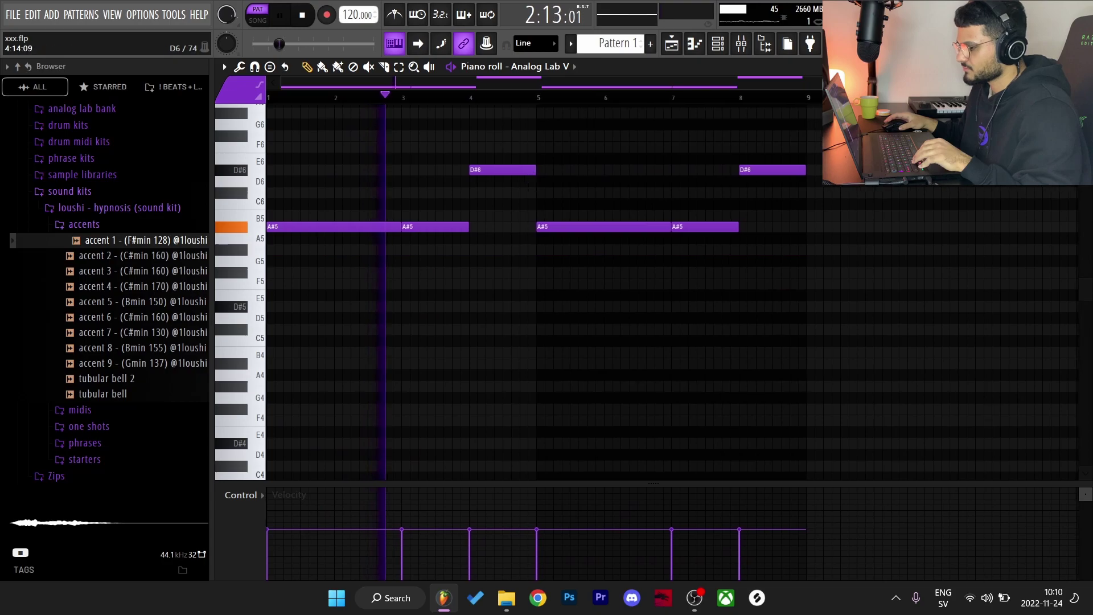
pyautogui.press('F8')
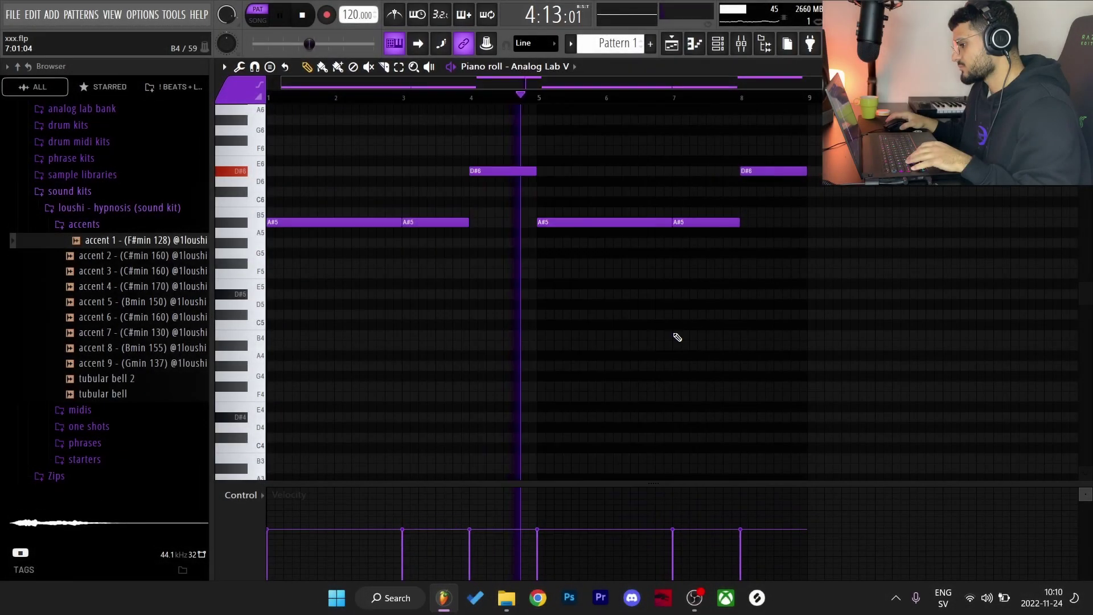
pyautogui.press('space')
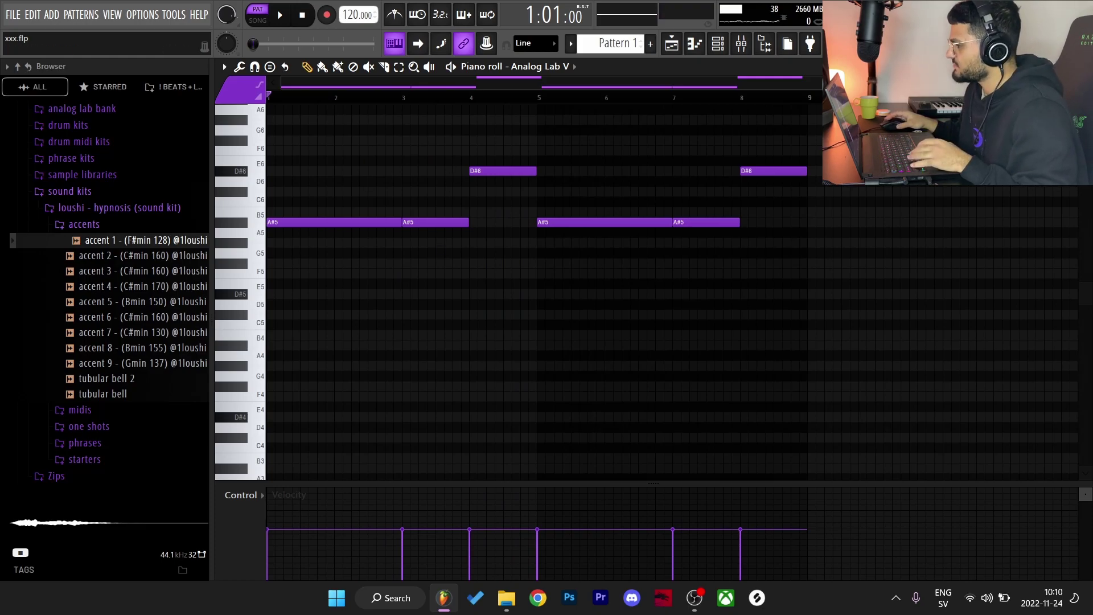
# - Examine the first effect on mixer Insert 4, used by the Analog Lab V channel
pyautogui.press('Escape')
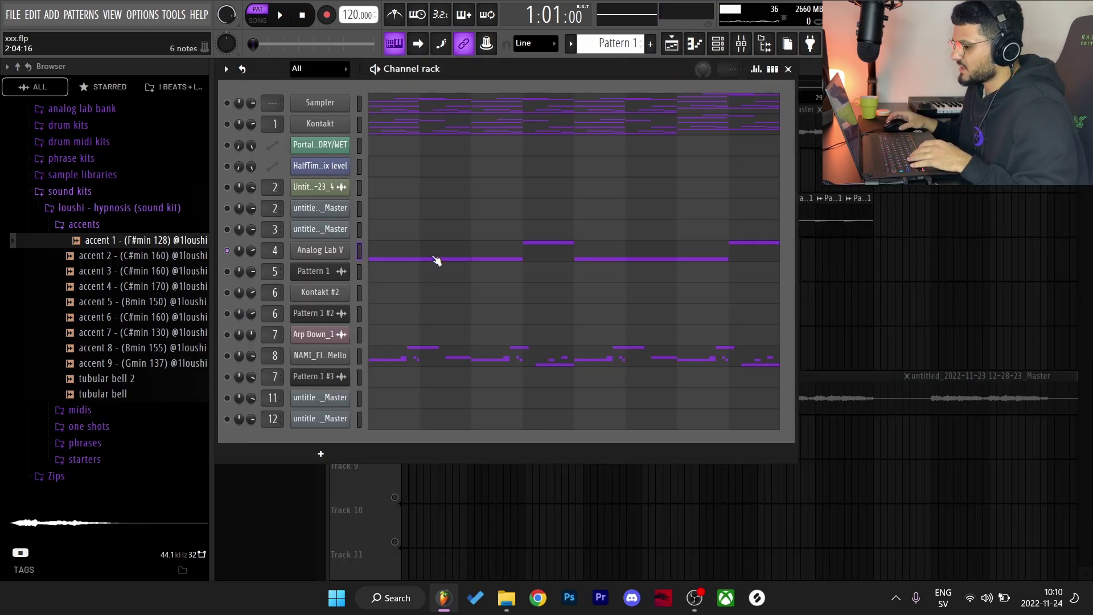
pyautogui.click(741, 44)
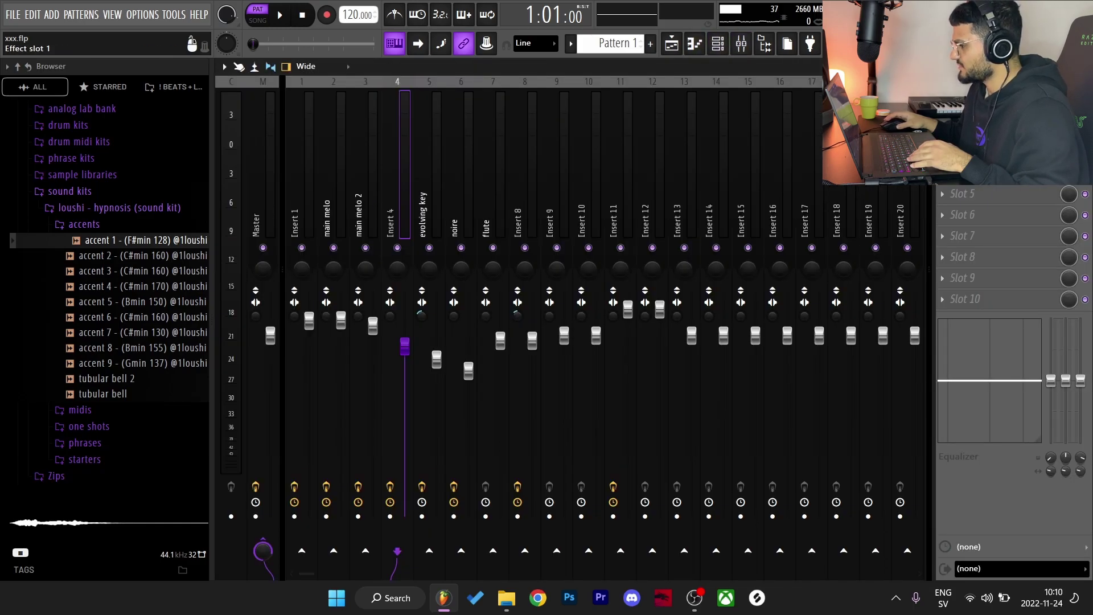
pyautogui.click(991, 109)
pyautogui.press('Escape')
pyautogui.press('Escape')
# - Switch playback to song mode and play Track 3's Pattern 1 clips from the start of the arrangement
pyautogui.press('l')
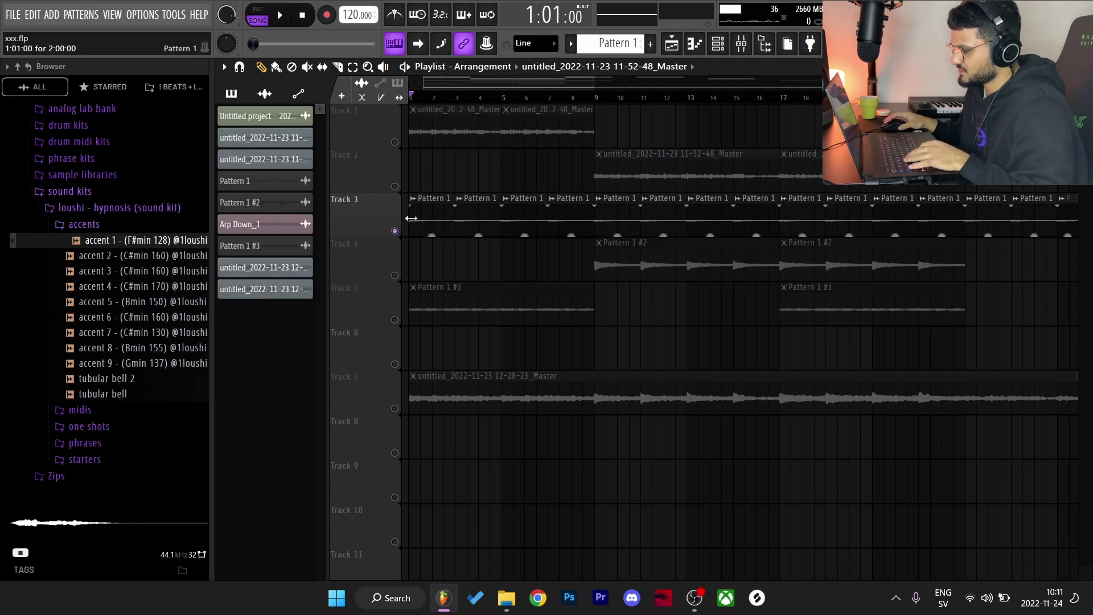
pyautogui.press('space')
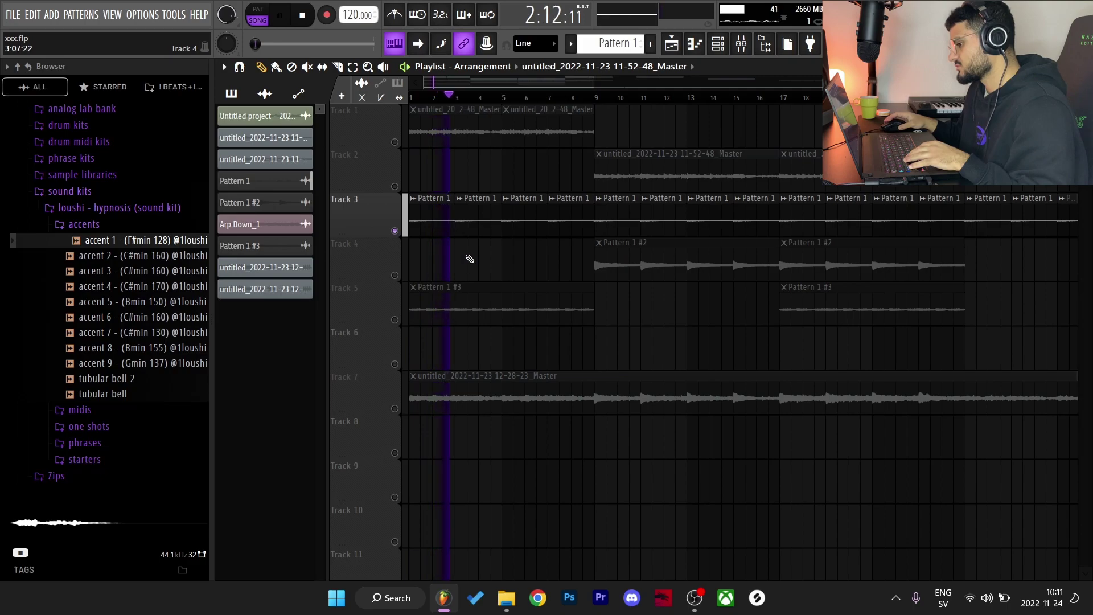
pyautogui.press('space')
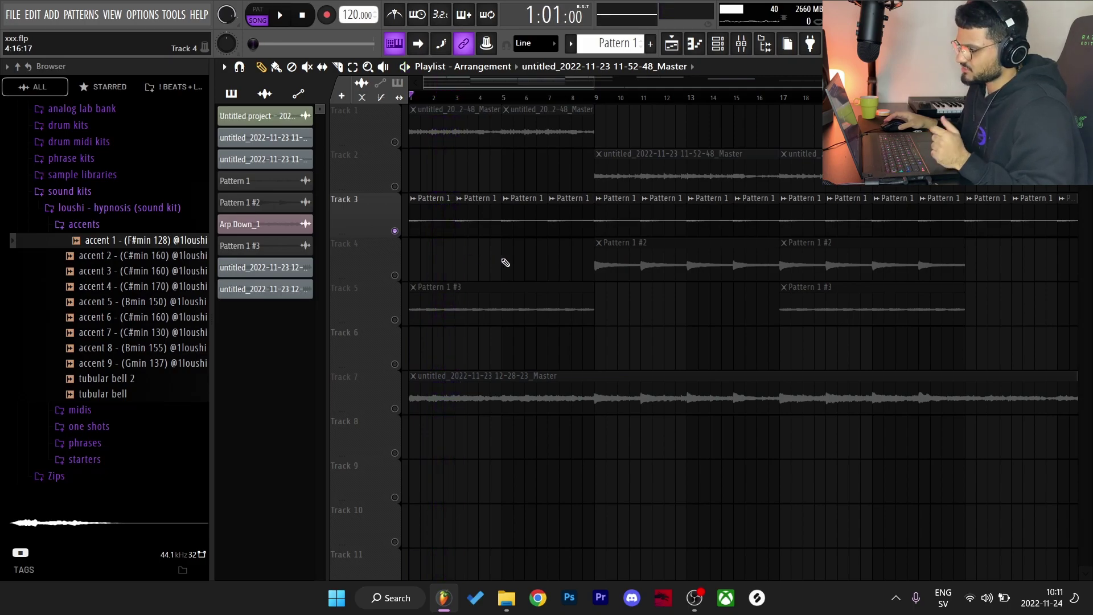
pyautogui.moveTo(497, 203)
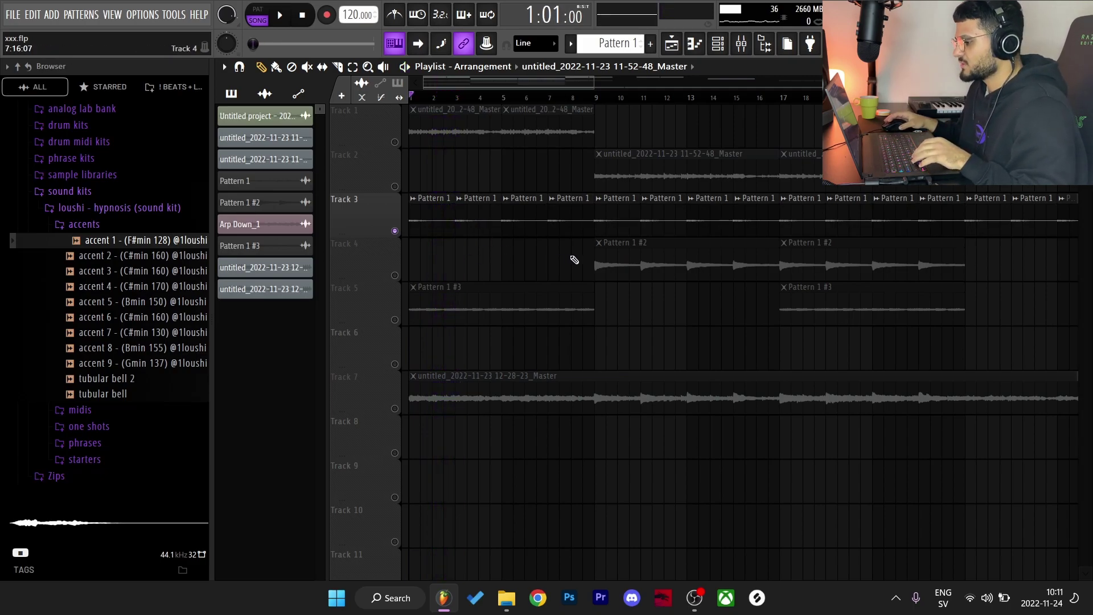
# - Solo Track 4 and inspect the Kontakt #2 channel's NOIRE Pure instrument with the Dark preset
pyautogui.scroll(-2, 554, 283)
pyautogui.scroll(2, 622, 263)
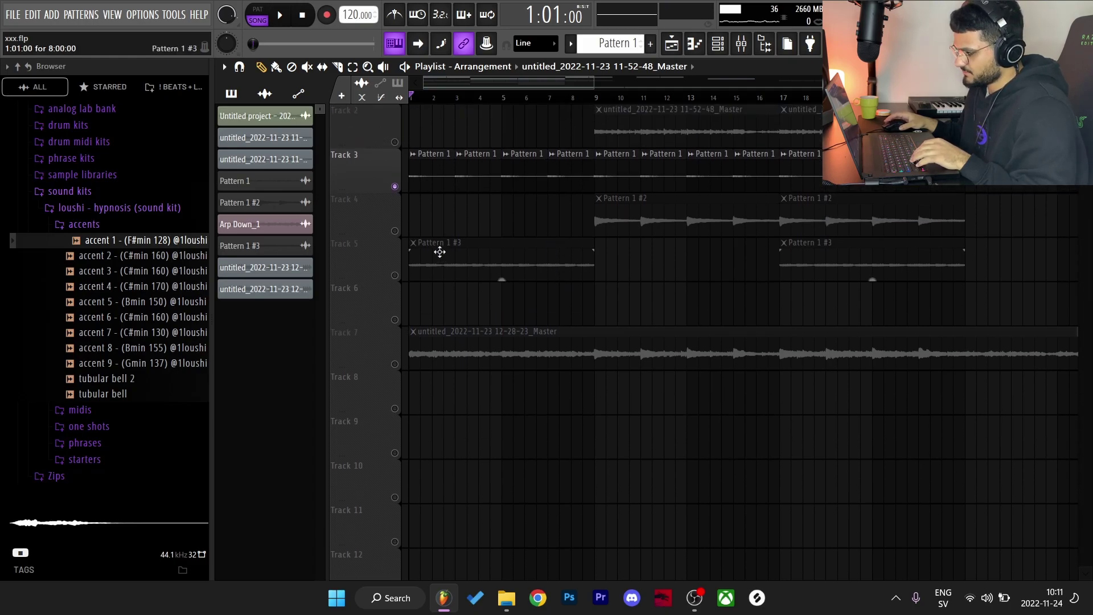
pyautogui.scroll(1, 505, 229)
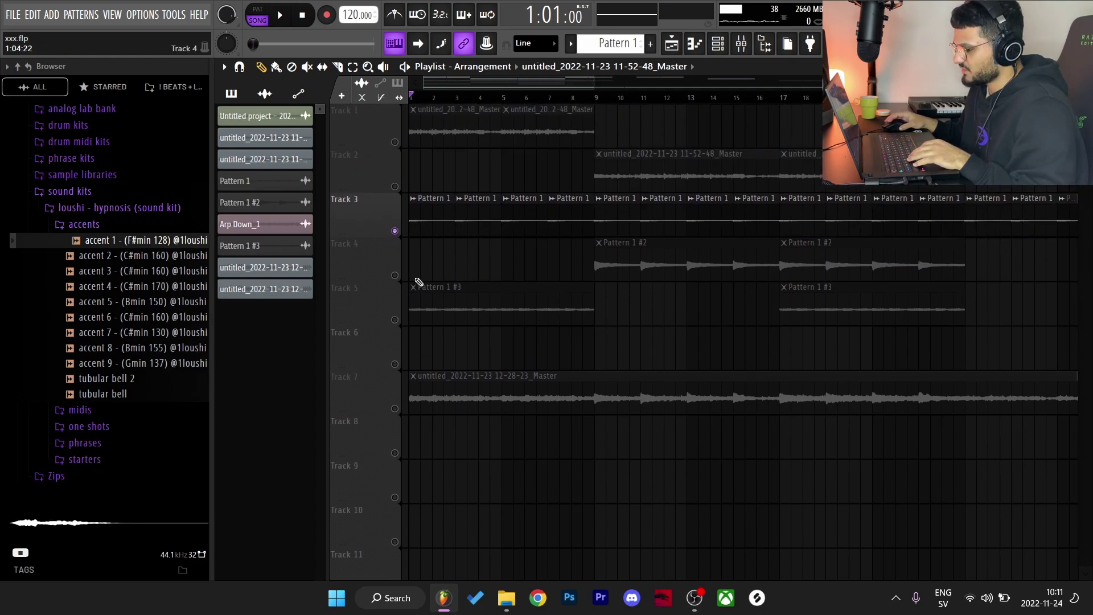
pyautogui.rightClick(394, 275)
pyautogui.press('F6')
pyautogui.moveTo(650, 387); pyautogui.dragTo(592, 163)
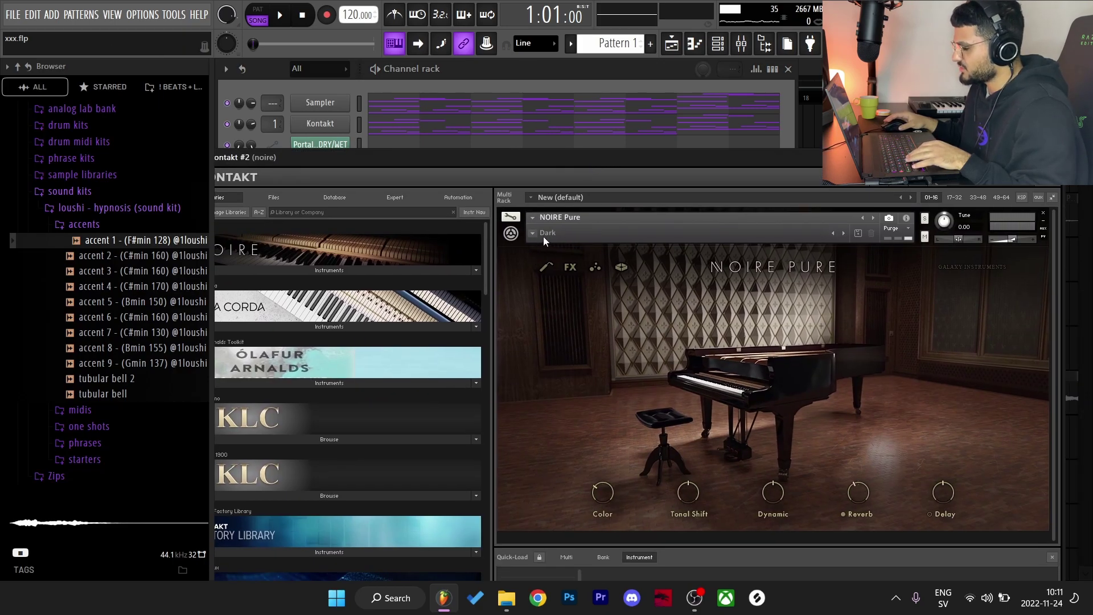
pyautogui.press('Escape')
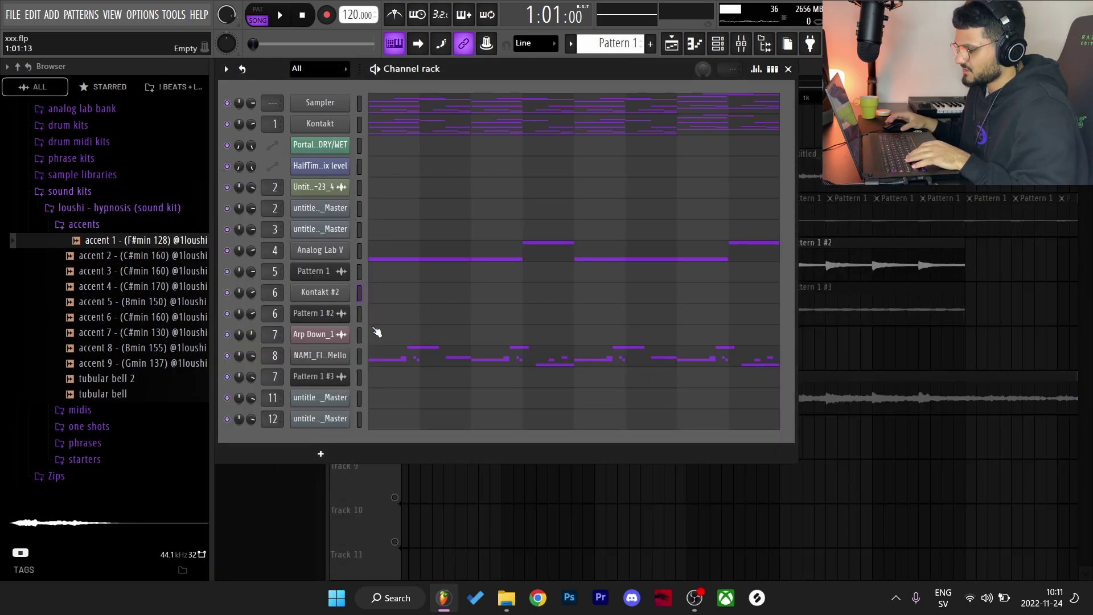
# - Examine the Kontakt #2 channel's piano roll in Pattern 1
pyautogui.click(389, 301)
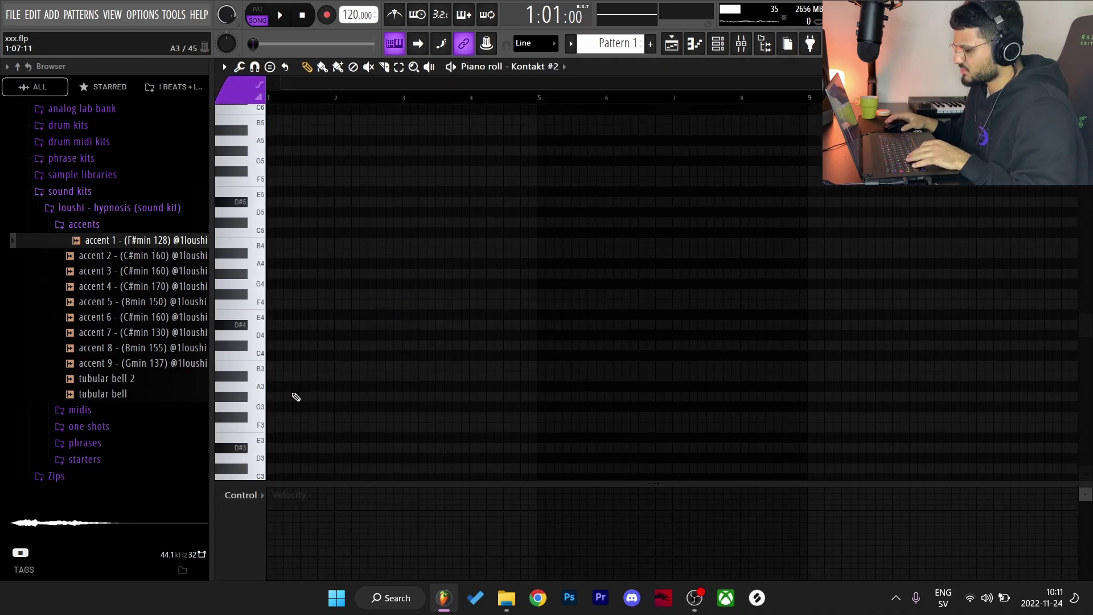
pyautogui.scroll(-2, 296, 396)
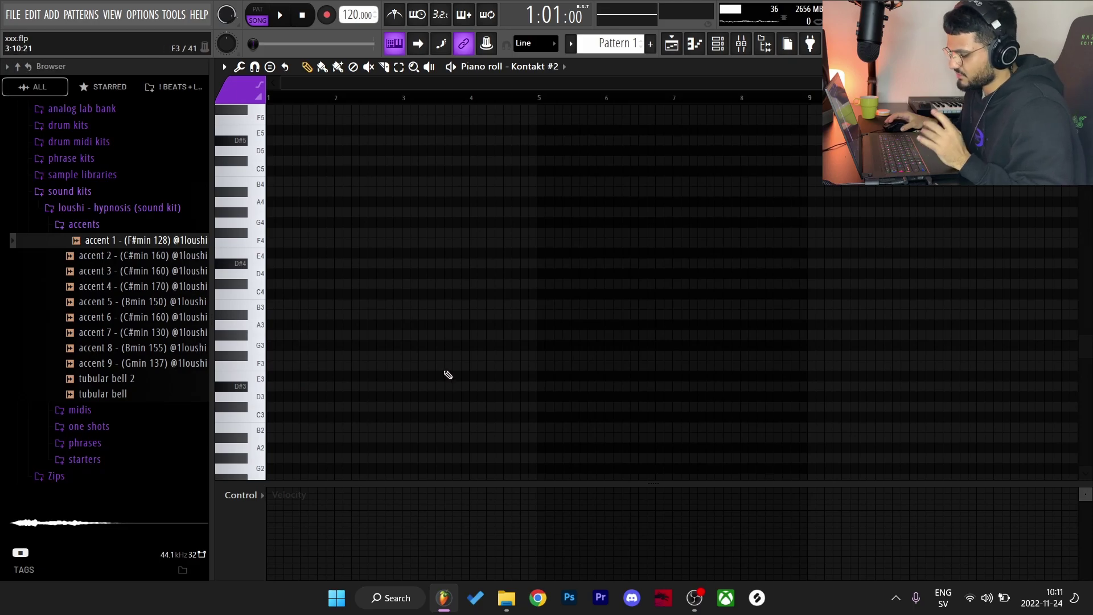
pyautogui.press('Escape')
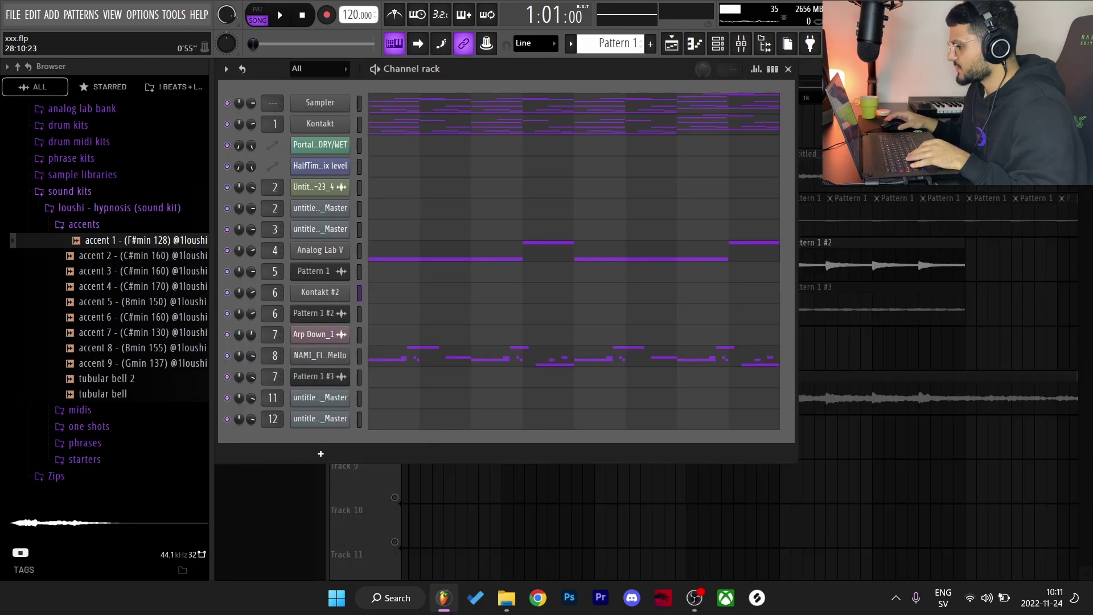
# - Play Track 4's Pattern 1 #2 clip in the arrangement starting from bar 9
pyautogui.press('F5')
pyautogui.click(601, 98)
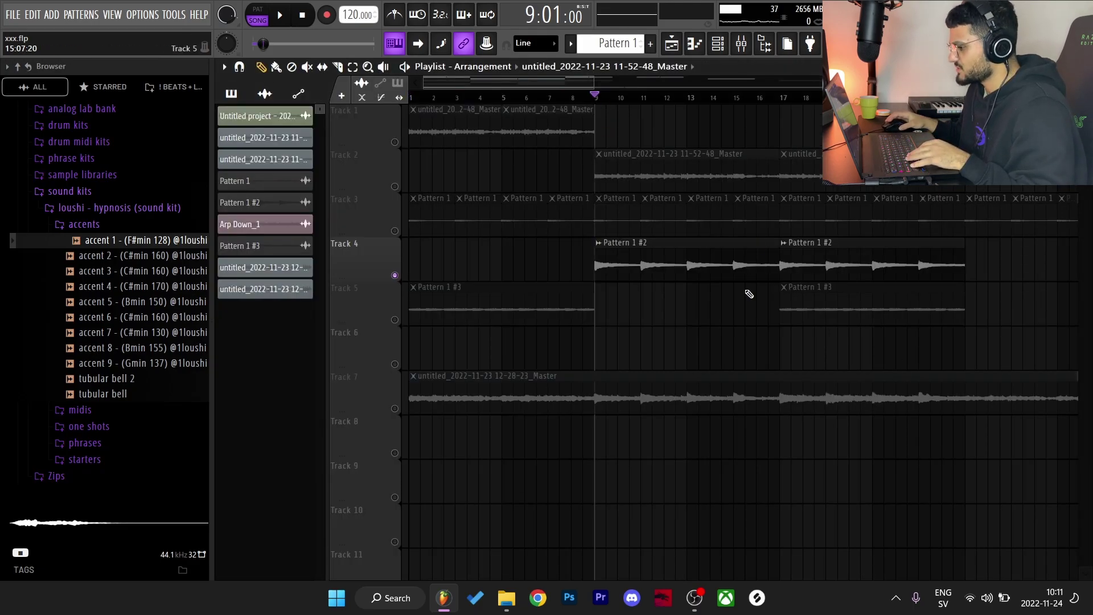
pyautogui.press('space')
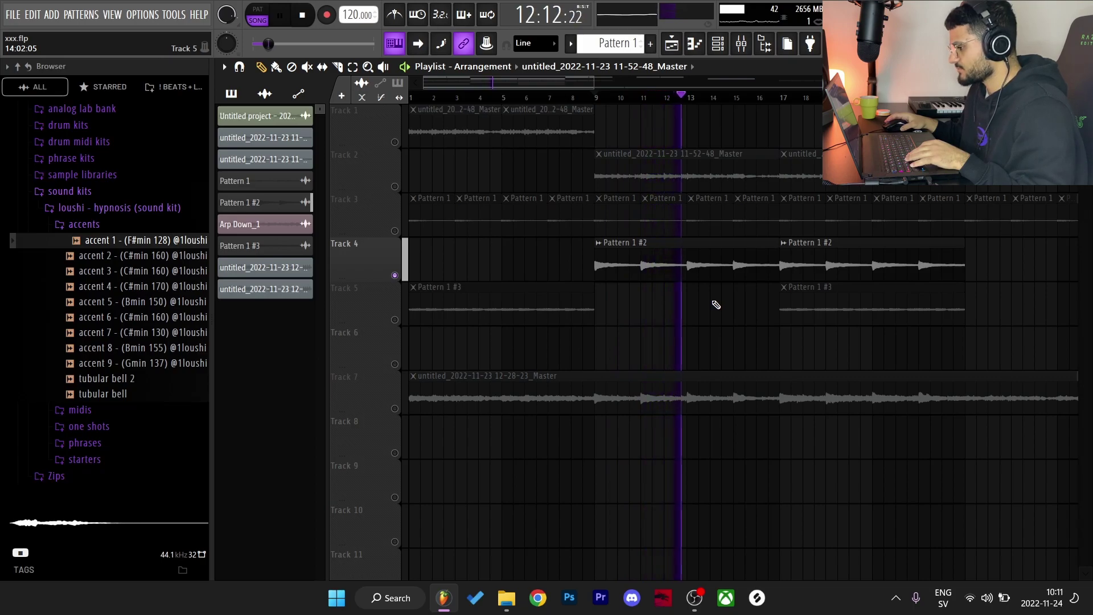
pyautogui.press('space')
# - Show the settings of the Decapitator effect on the noire mixer track
pyautogui.press('F9')
pyautogui.click(990, 109)
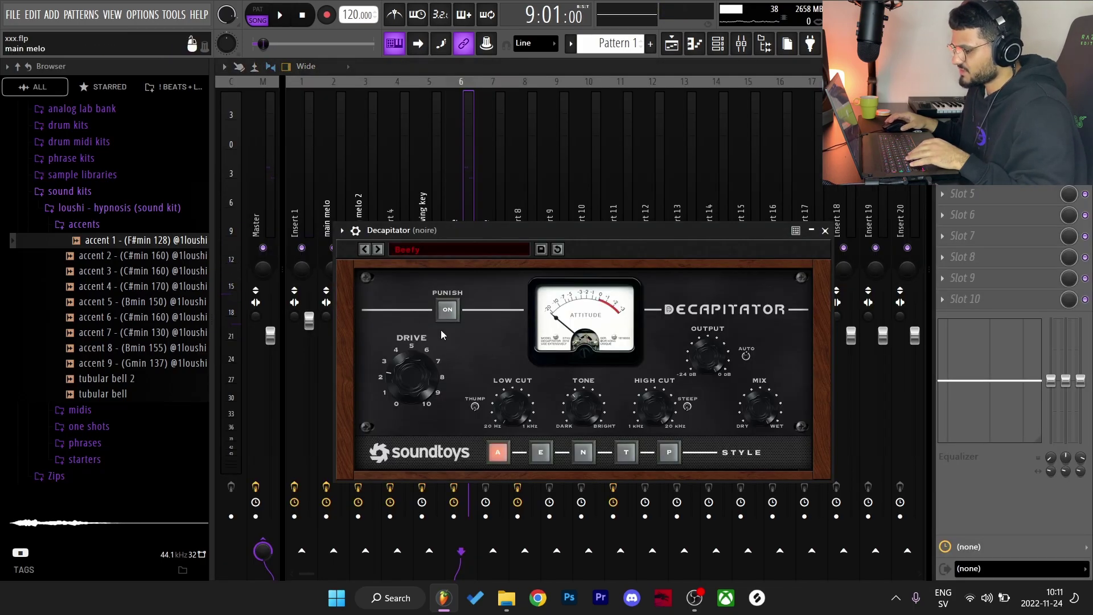
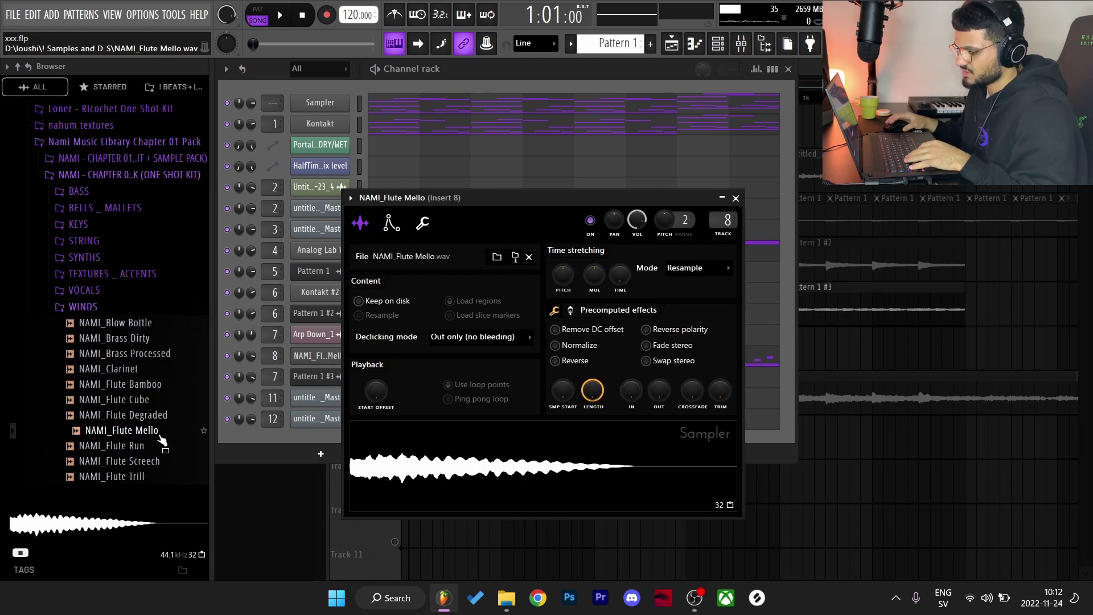
# - Show the notes of the NAMI_Flute Mello channel in the piano roll
pyautogui.click(763, 362)
pyautogui.scroll(2, 763, 362)
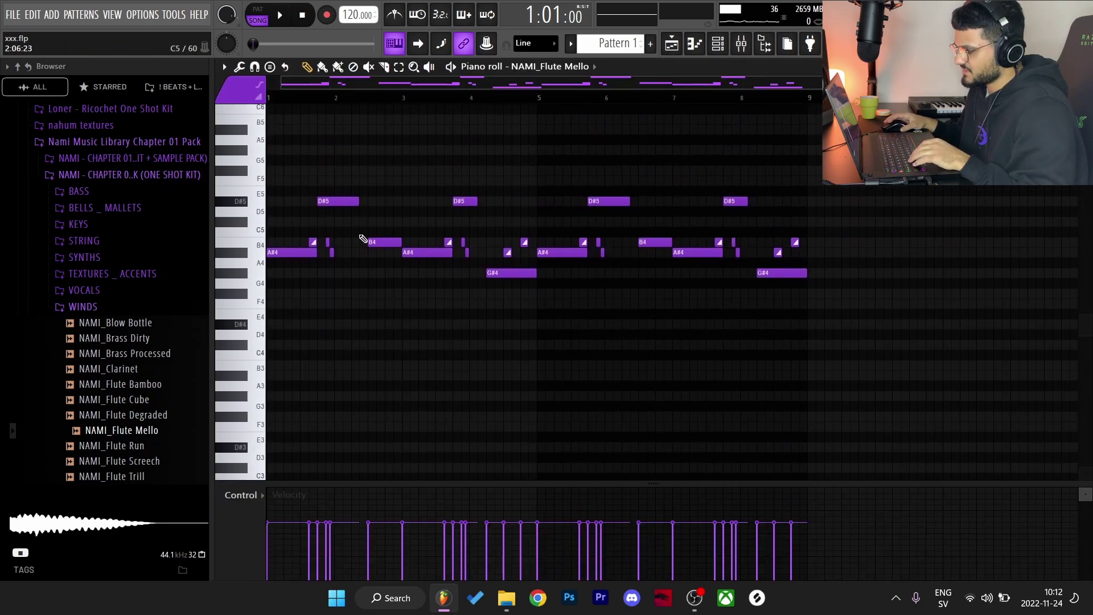
# - Play the NAMI_Flute Mello notes of Pattern 1 in the piano roll
pyautogui.keyDown('ctrl'); pyautogui.scroll(2, 347, 327); pyautogui.keyUp('ctrl')
pyautogui.scroll(2, 715, 386)
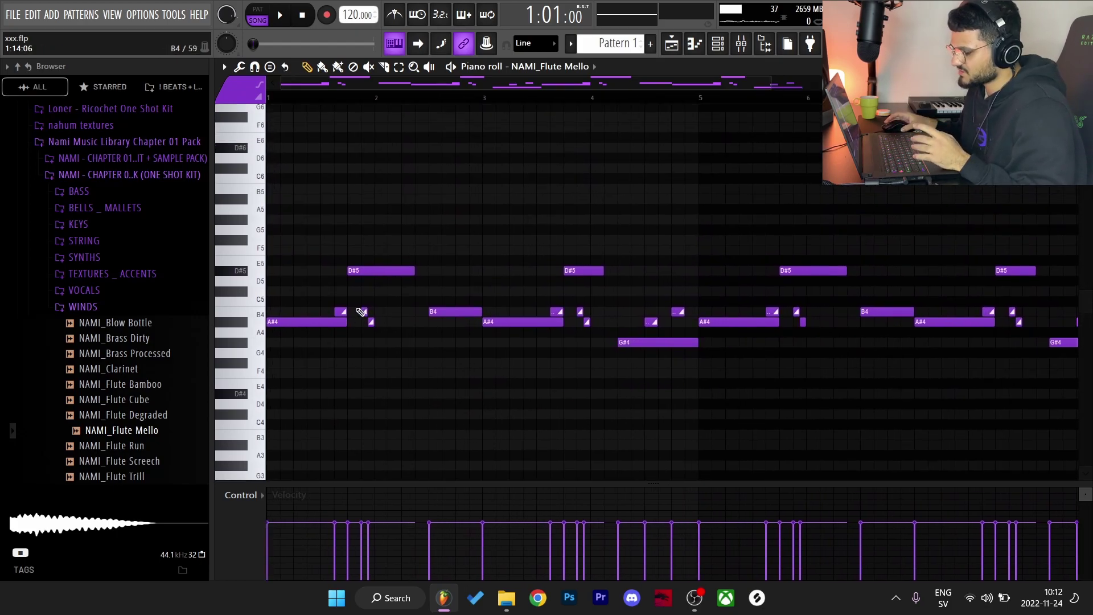
pyautogui.scroll(-1, 488, 376)
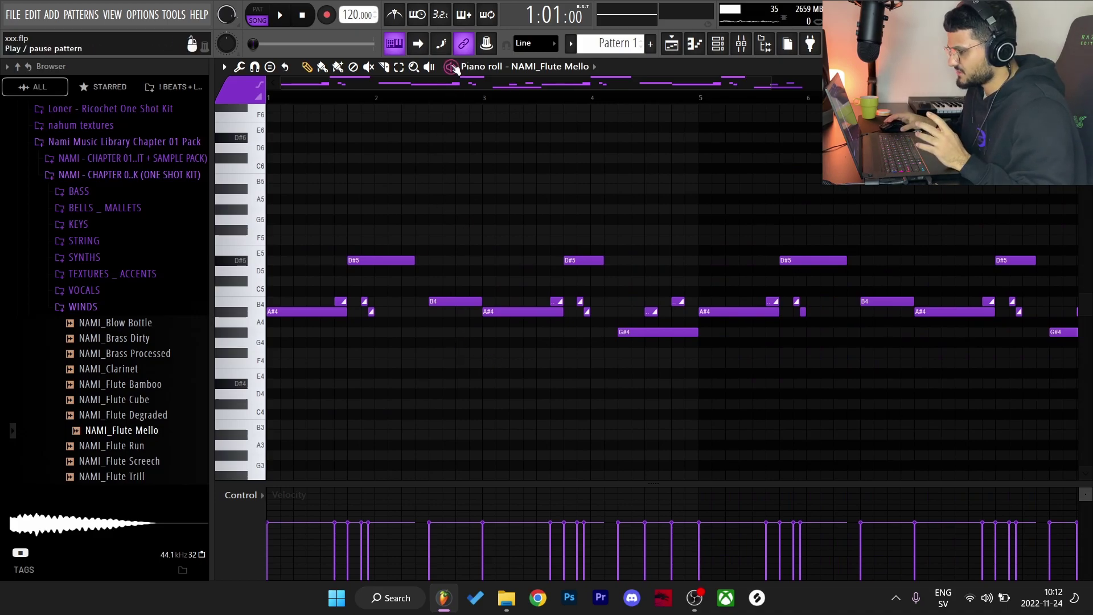
pyautogui.click(452, 67)
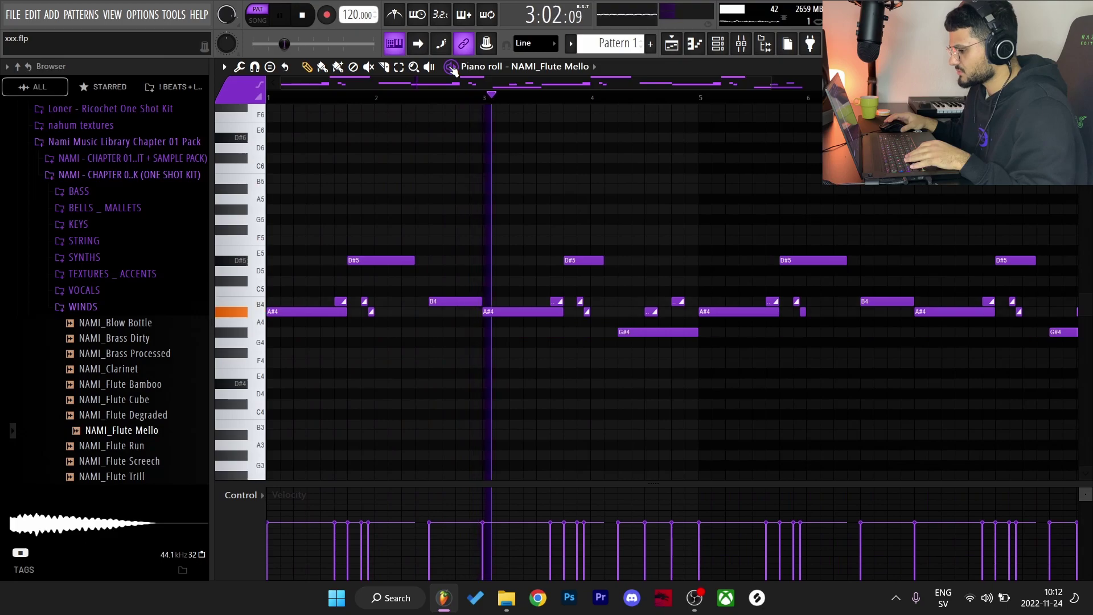
pyautogui.scroll(-2, 709, 95)
pyautogui.scroll(-1, 710, 95)
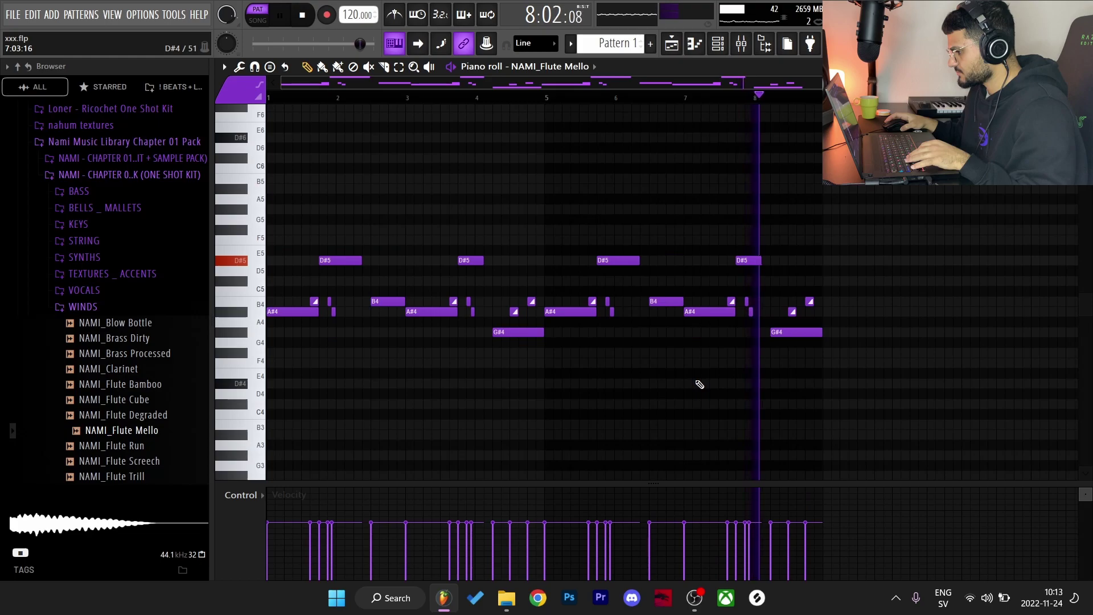
pyautogui.press('space')
# - Add an F#5 note above the flute melody in bar 1 and turn it into a slide note
pyautogui.scroll(-1, 700, 385)
pyautogui.scroll(3, 560, 100)
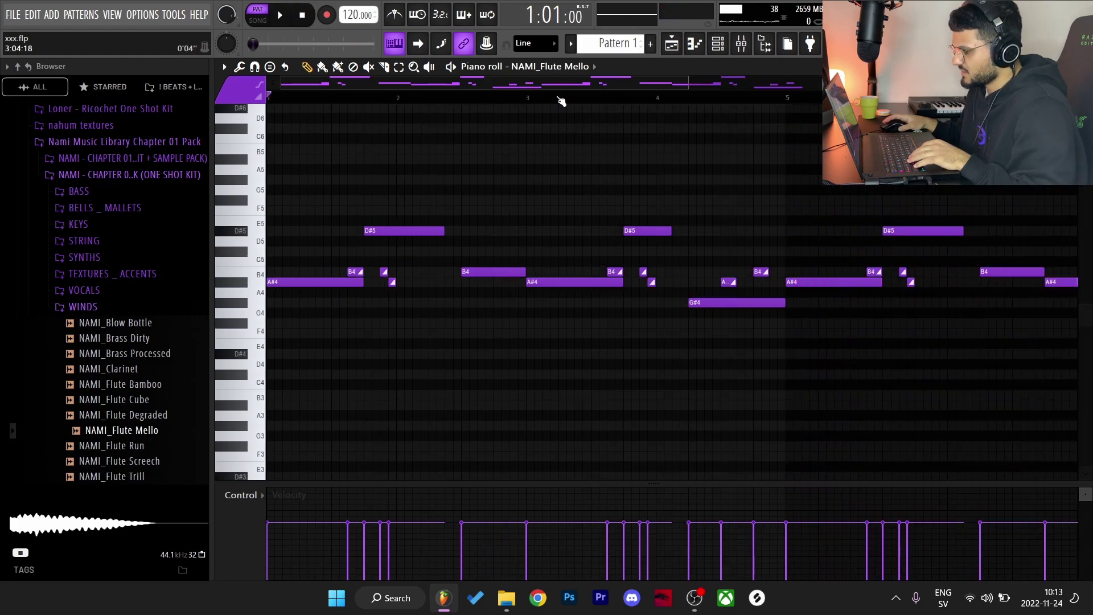
pyautogui.scroll(-3, 559, 105)
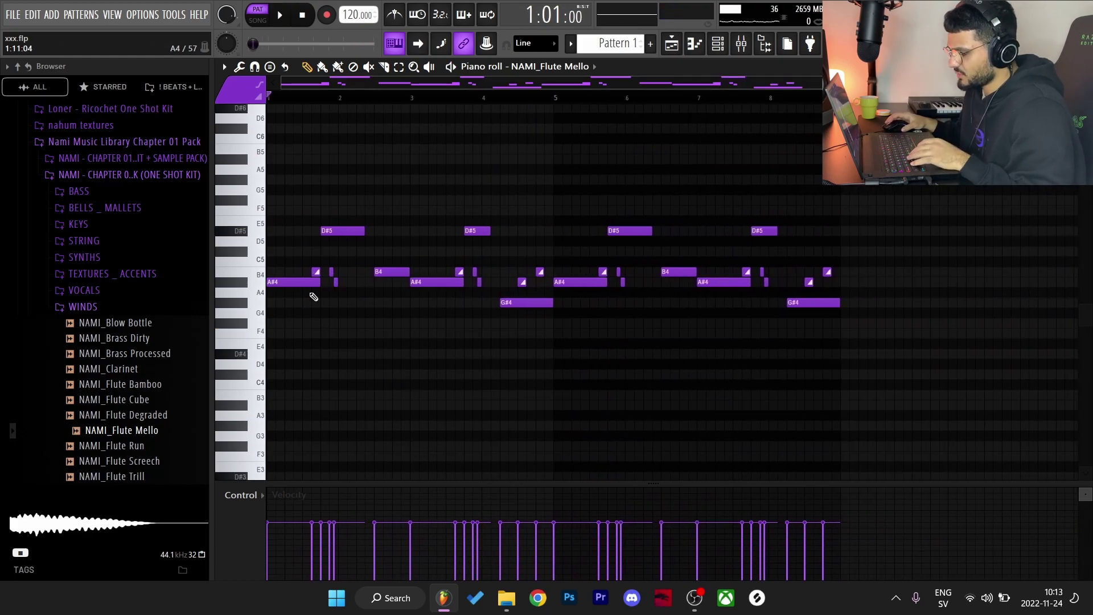
pyautogui.scroll(5, 310, 366)
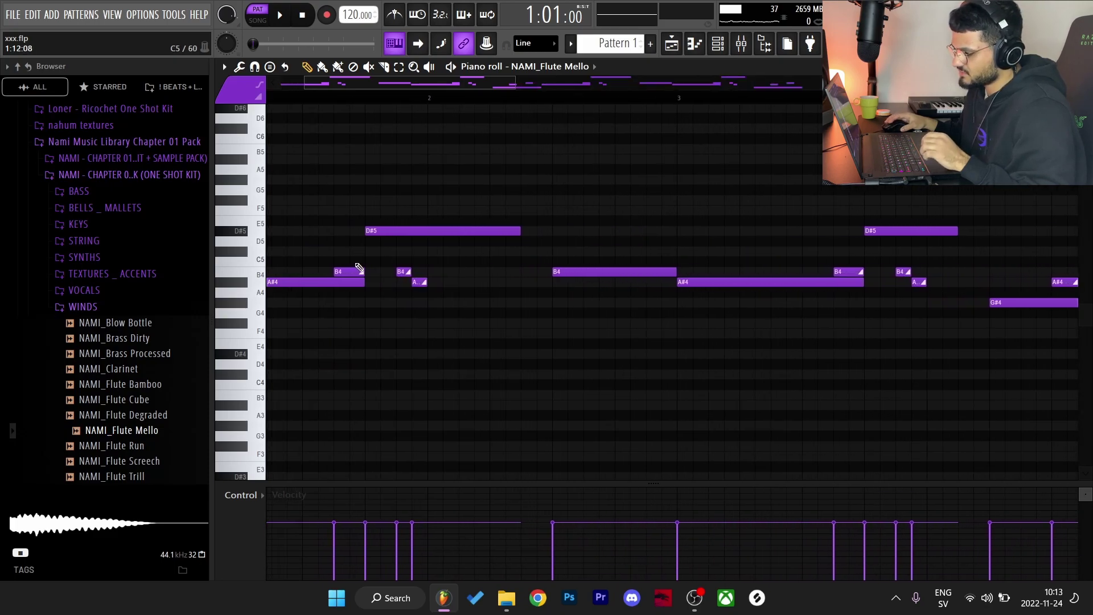
pyautogui.click(322, 200)
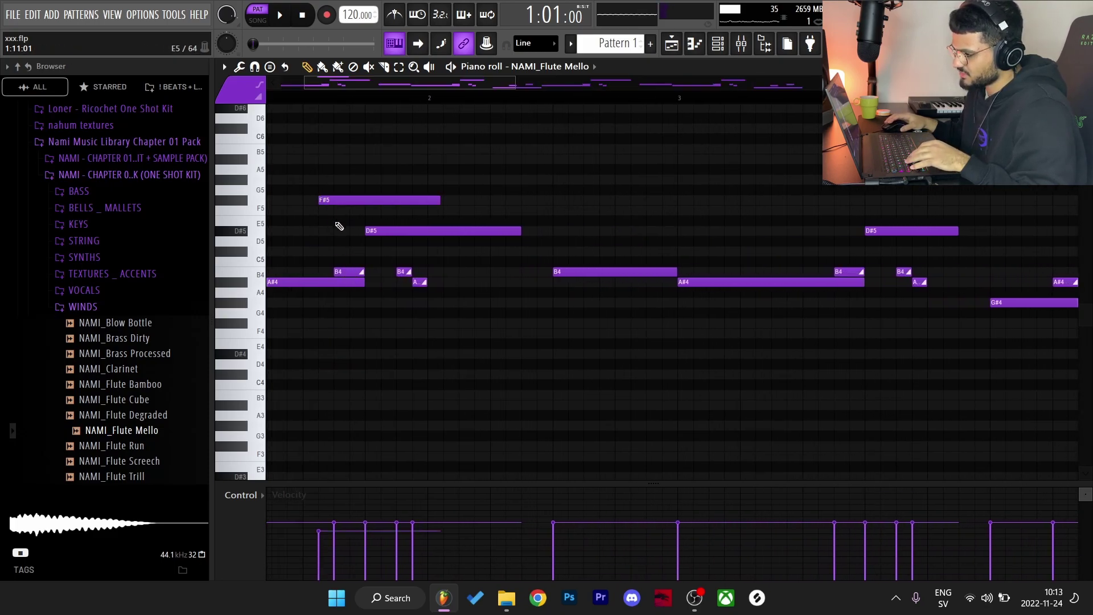
pyautogui.doubleClick(342, 201)
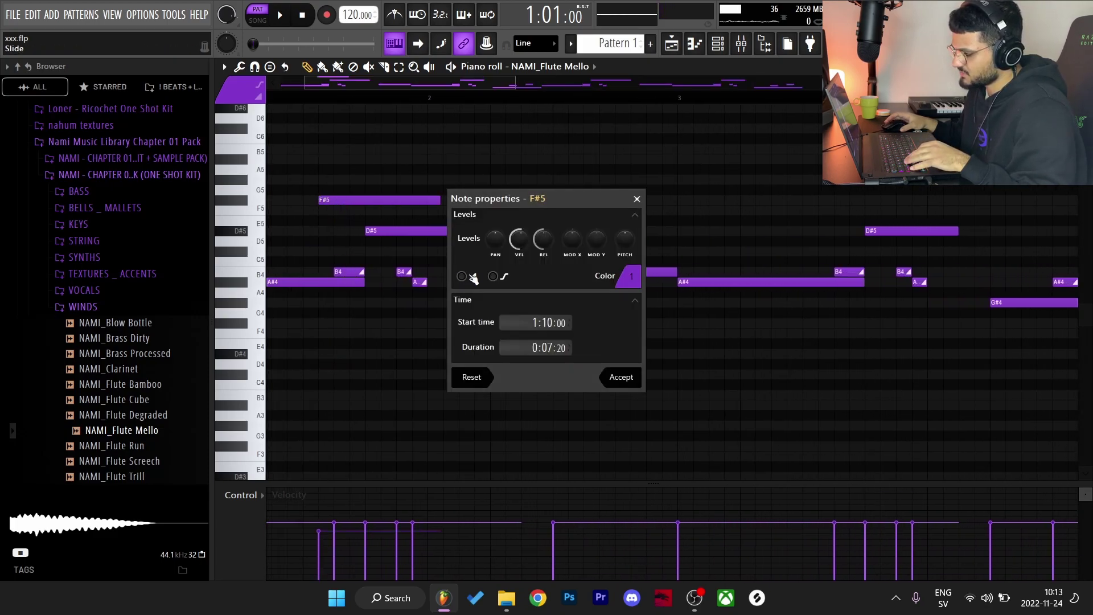
pyautogui.click(623, 384)
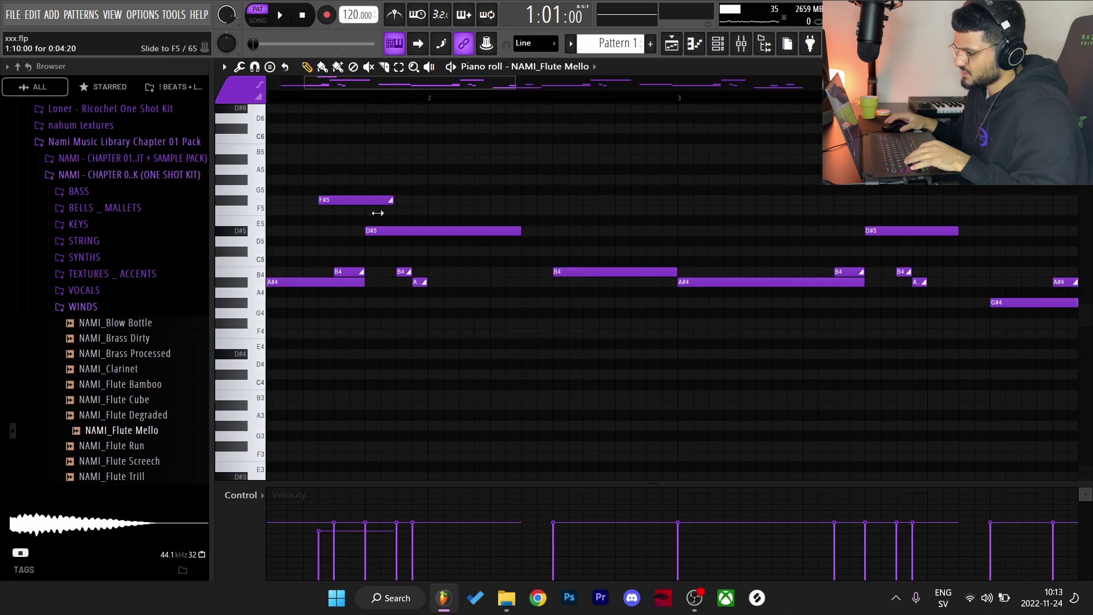
# - Reposition the F#5 slide note earlier in bar 1, lengthen it, and test it in playback
pyautogui.moveTo(378, 213); pyautogui.dragTo(424, 211)
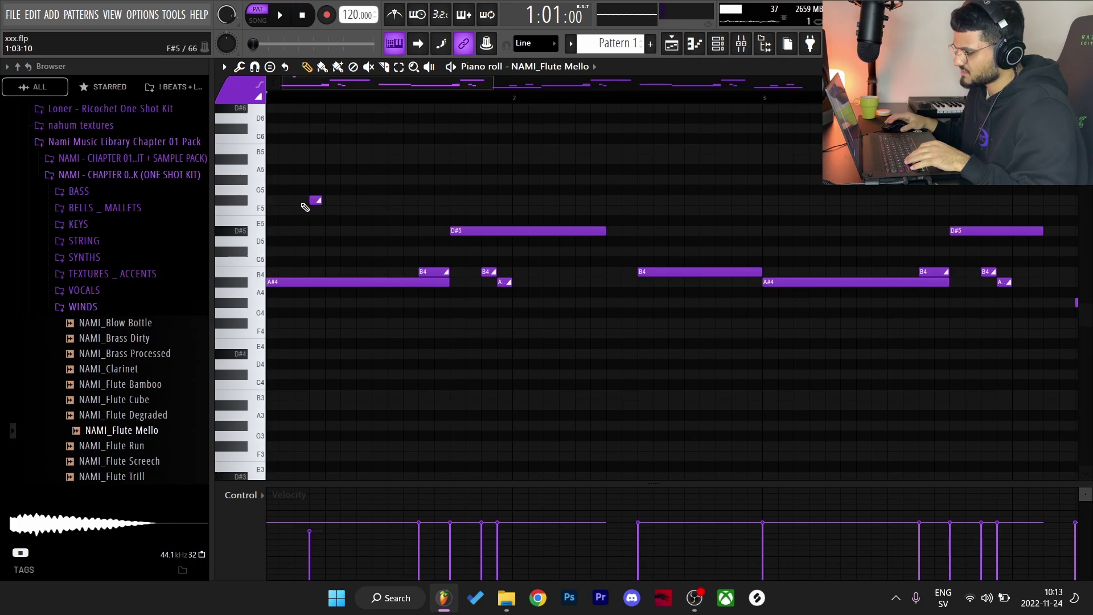
pyautogui.press('space')
pyautogui.press('space')
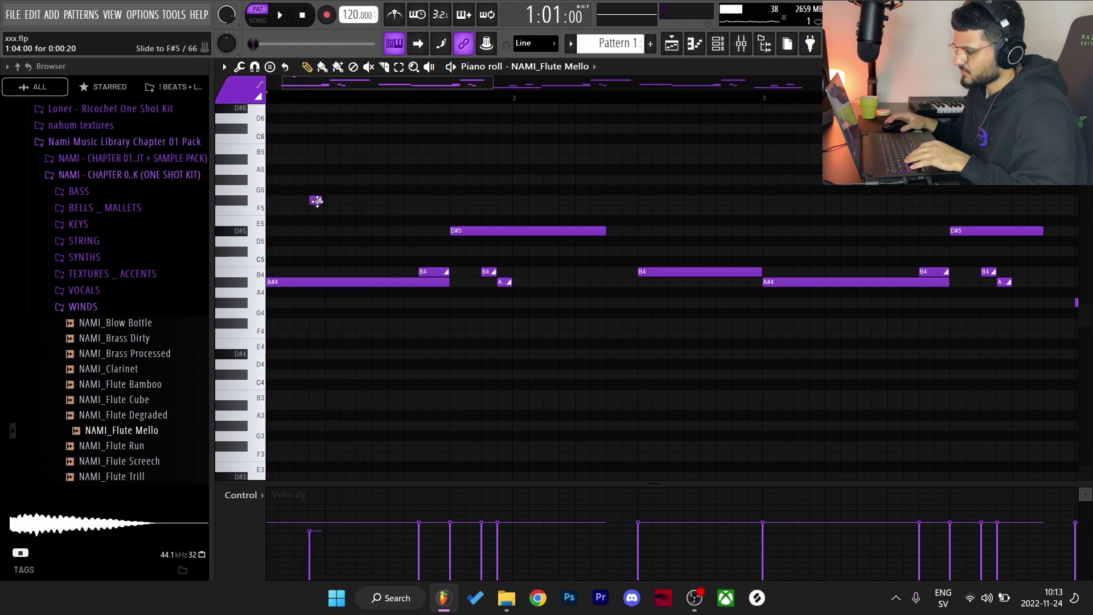
pyautogui.moveTo(320, 201); pyautogui.dragTo(433, 207)
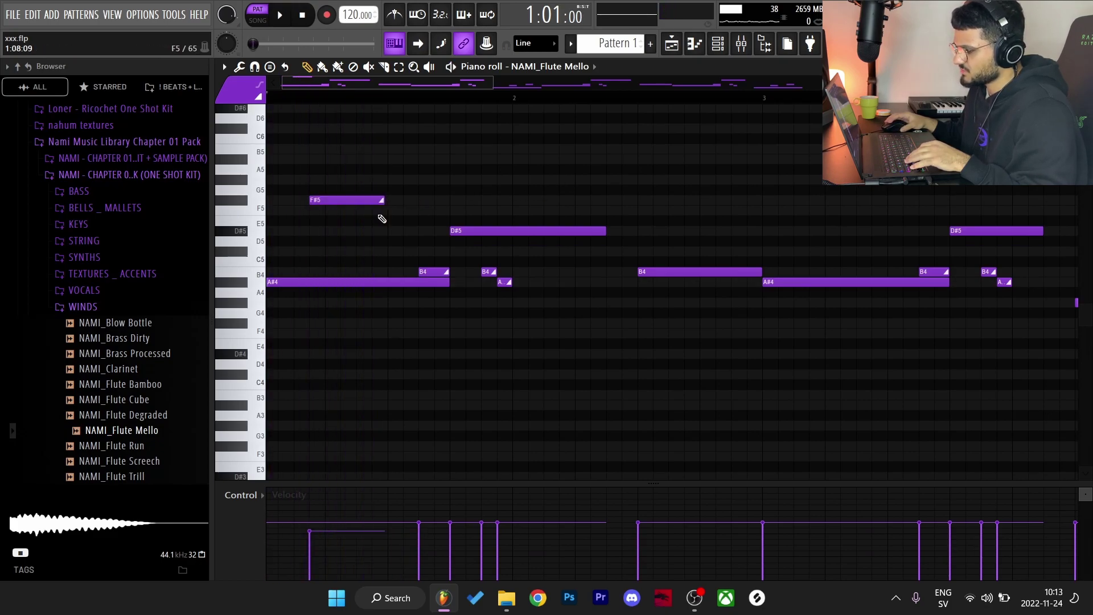
pyautogui.press('space')
pyautogui.press('space')
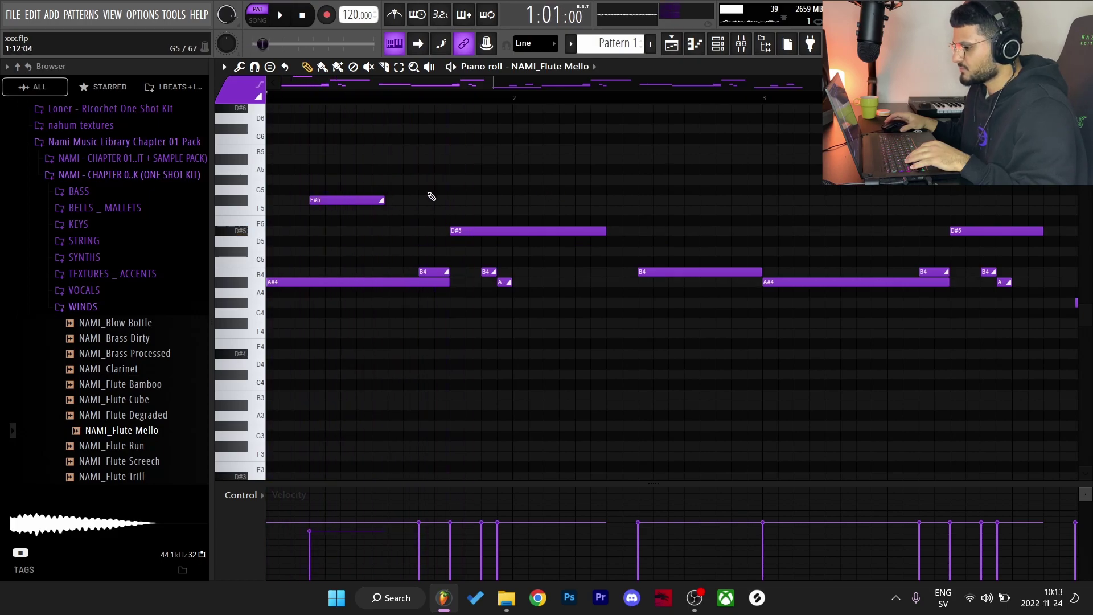
# - Delete the F#5 slide note from the flute melody
pyautogui.rightClick(373, 200)
pyautogui.keyDown('ctrl'); pyautogui.rightClick(464, 459); pyautogui.keyUp('ctrl')
pyautogui.keyDown('ctrl'); pyautogui.rightClick(463, 330); pyautogui.keyUp('ctrl')
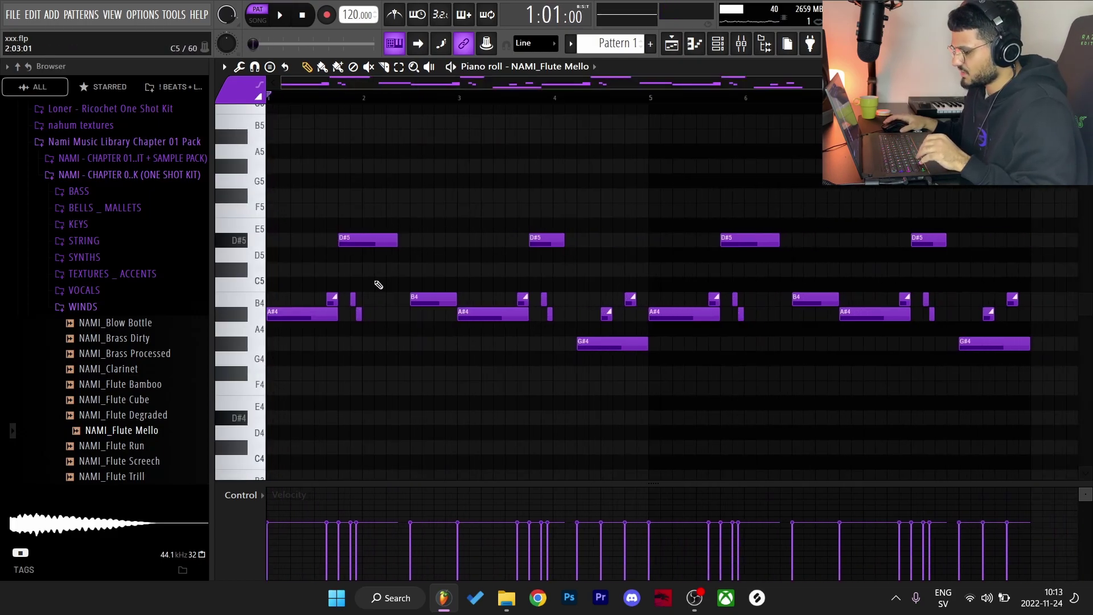
pyautogui.scroll(-1, 466, 339)
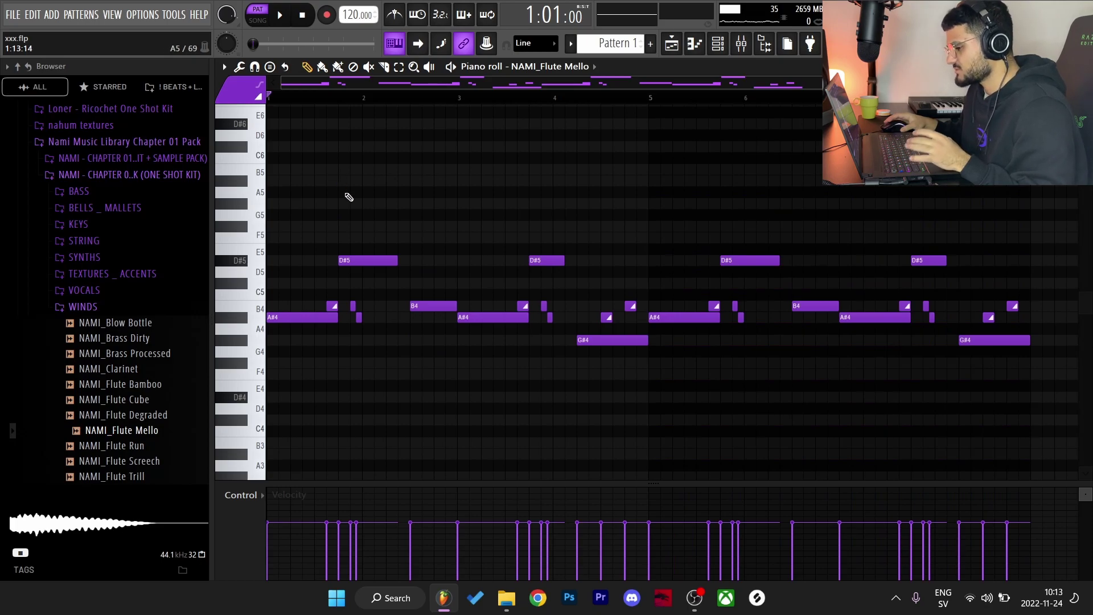
# - Show the Fruity parametric EQ 2 settings on mixer track Insert 8
pyautogui.press('F9')
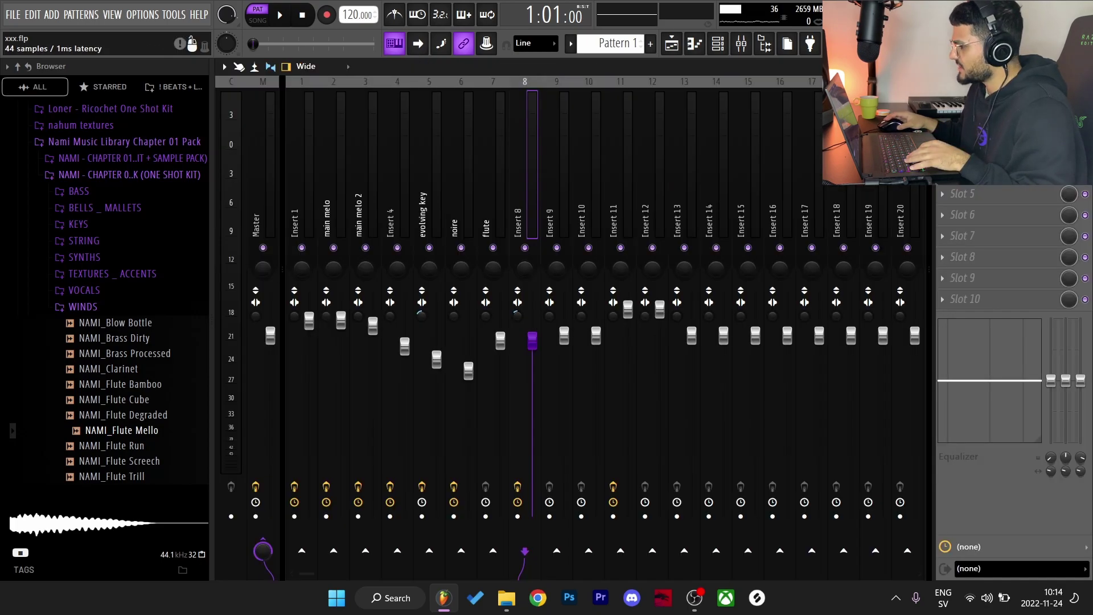
pyautogui.click(994, 109)
pyautogui.scroll(1, 421, 335)
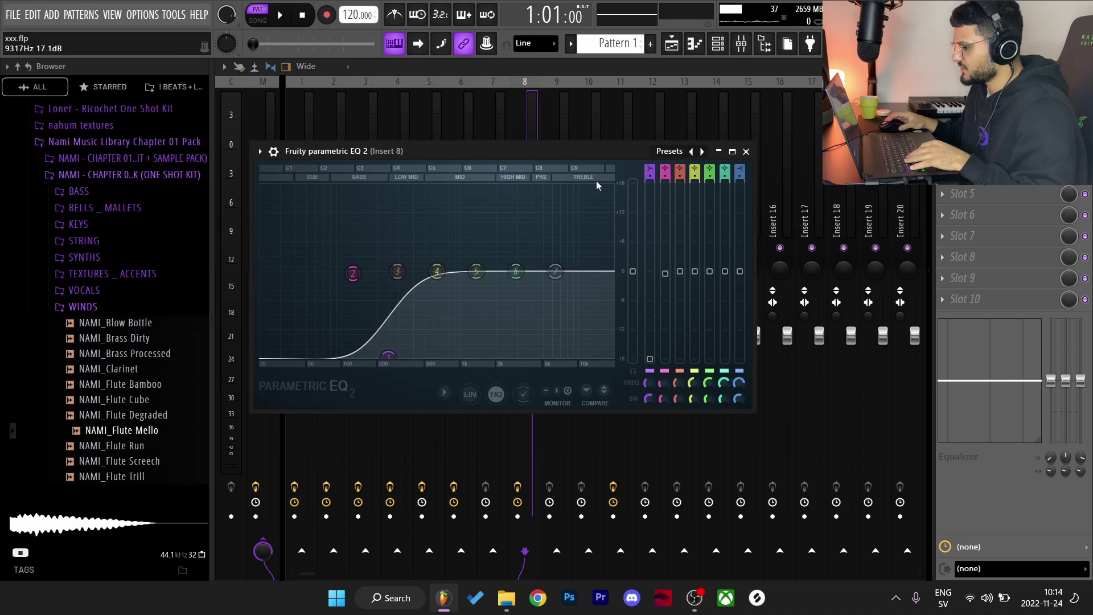
pyautogui.click(750, 152)
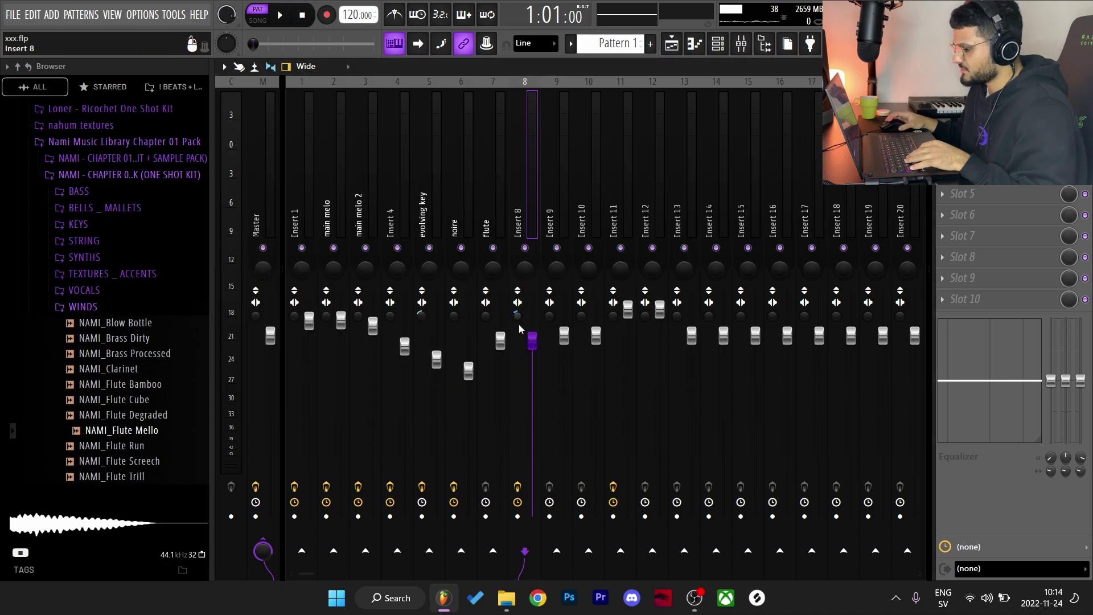
# - Play the full arrangement in song mode from bar 1 with the rendered master clip on Track 7
pyautogui.press('F5')
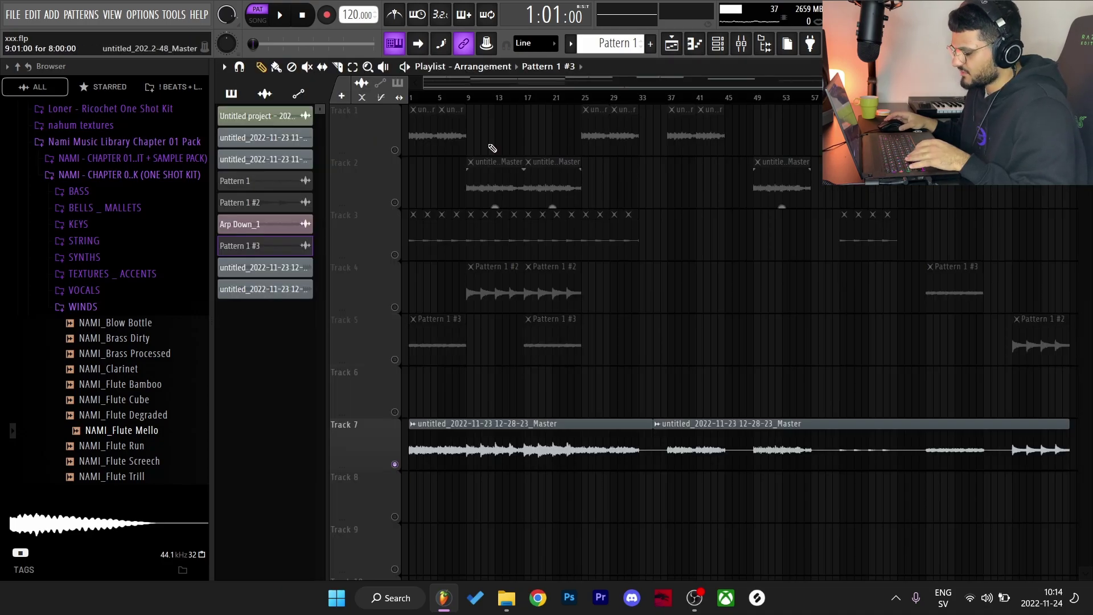
pyautogui.press('l')
pyautogui.press('space')
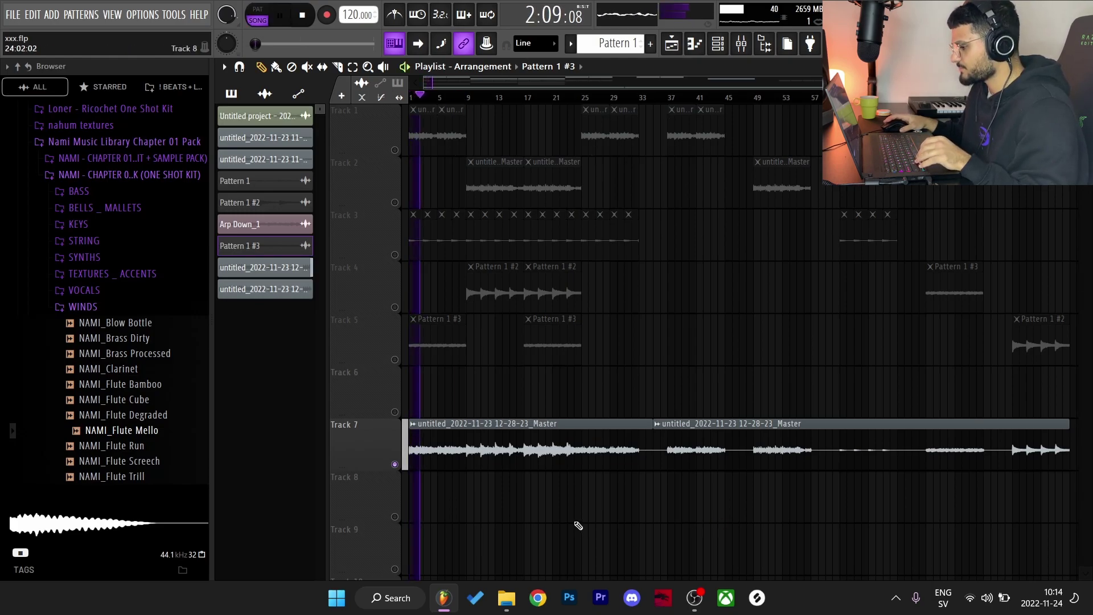
pyautogui.scroll(-2, 579, 526)
pyautogui.scroll(-1, 575, 515)
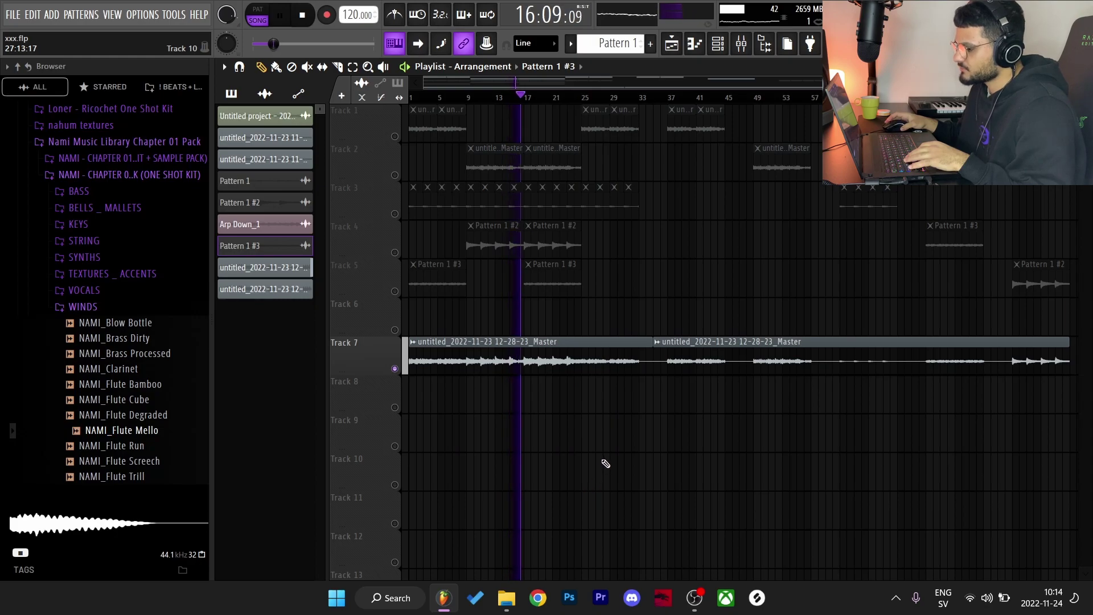
pyautogui.press('space')
# - Select the first 34 bars of the arrangement and open the file commands
pyautogui.moveTo(655, 101); pyautogui.dragTo(409, 102)
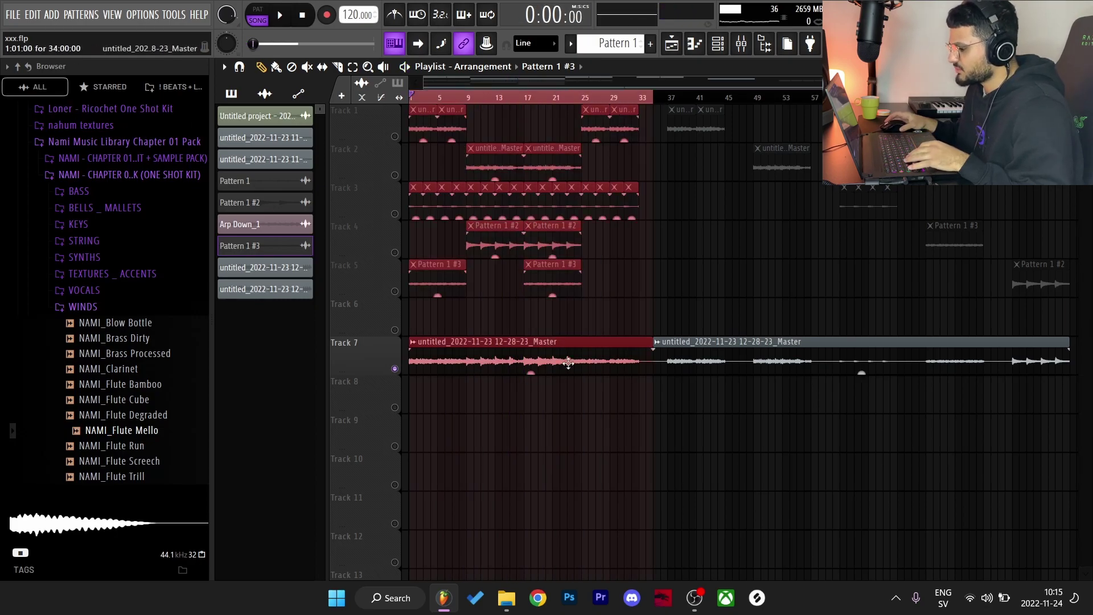
pyautogui.scroll(-1, 541, 82)
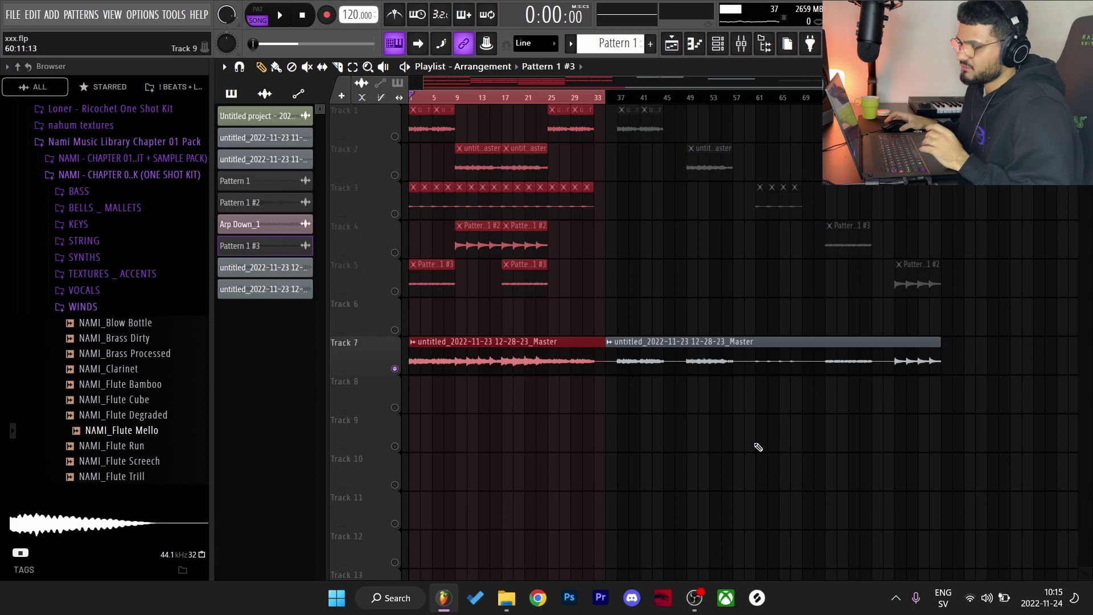
pyautogui.click(13, 22)
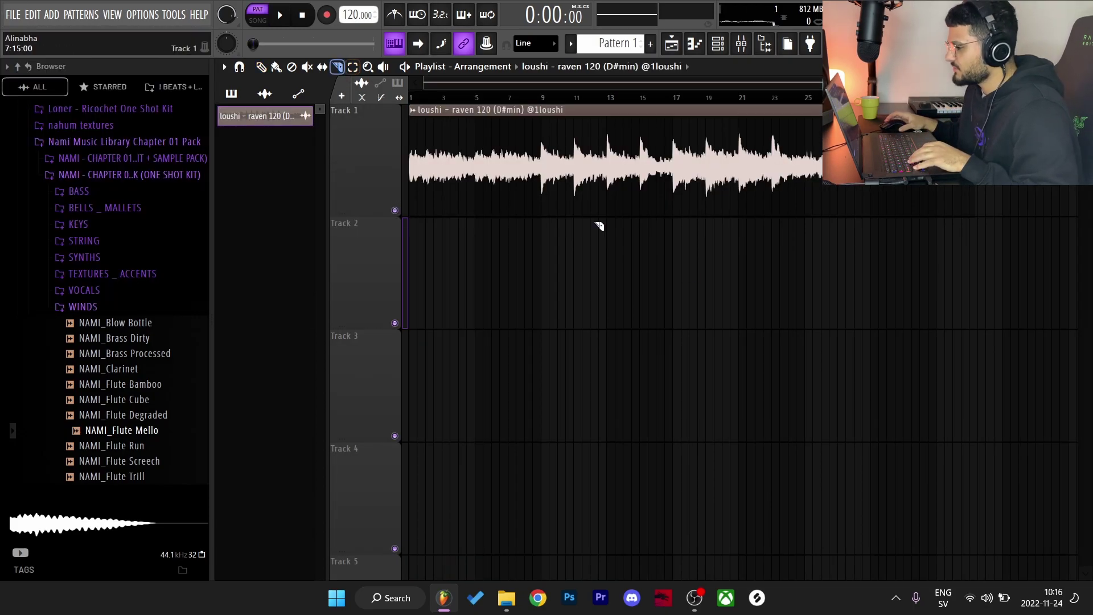
# - Trim the silence at the start of the loushi - raven 120 (D#min) clip and align it with bar 1
pyautogui.press('p')
pyautogui.moveTo(432, 171)
pyautogui.mouseDown()
pyautogui.moveTo(321, 181)
pyautogui.moveTo(322, 200)
pyautogui.mouseUp()
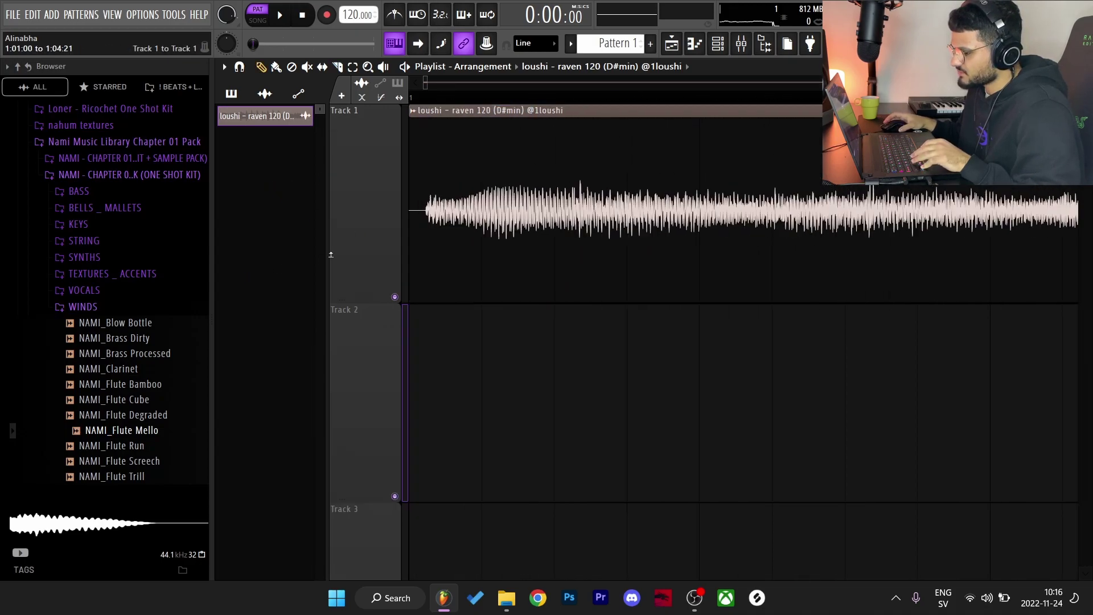
pyautogui.moveTo(412, 233); pyautogui.dragTo(435, 240)
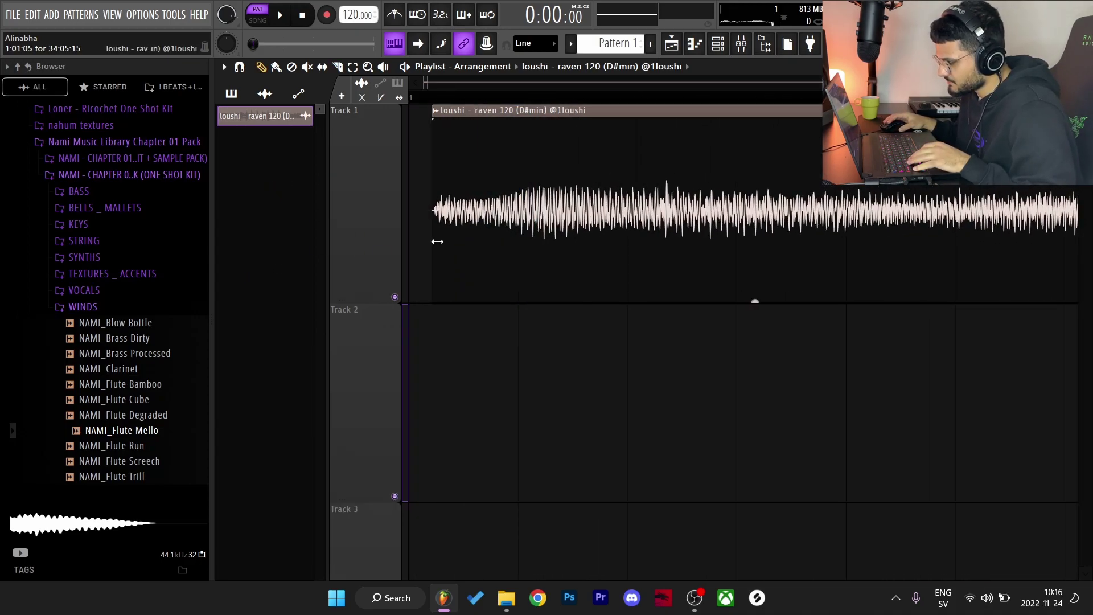
pyautogui.scroll(-5, 612, 288)
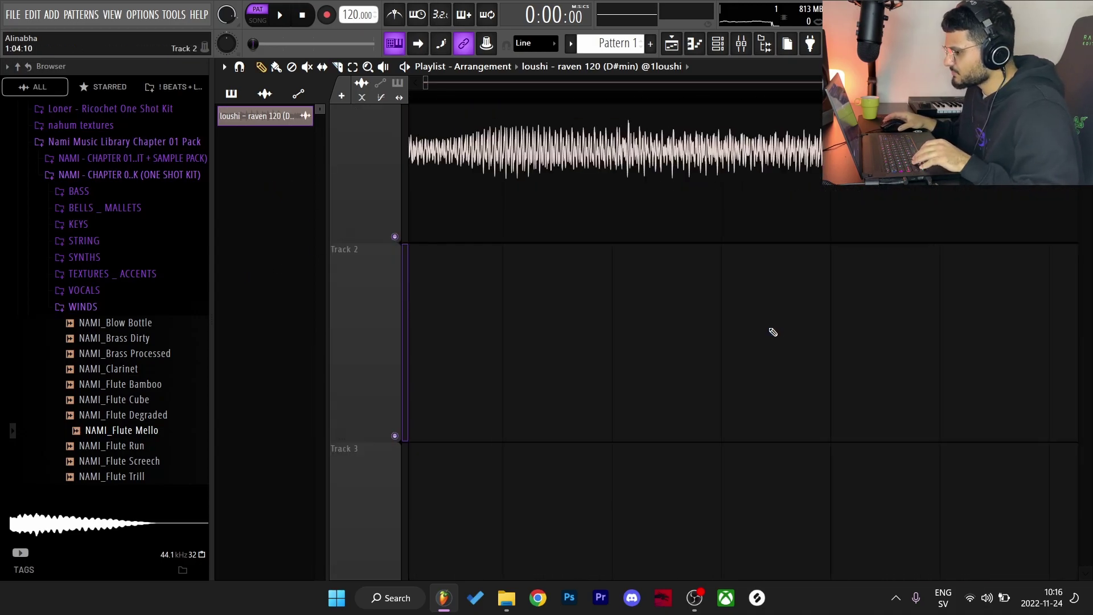
pyautogui.scroll(-3, 908, 259)
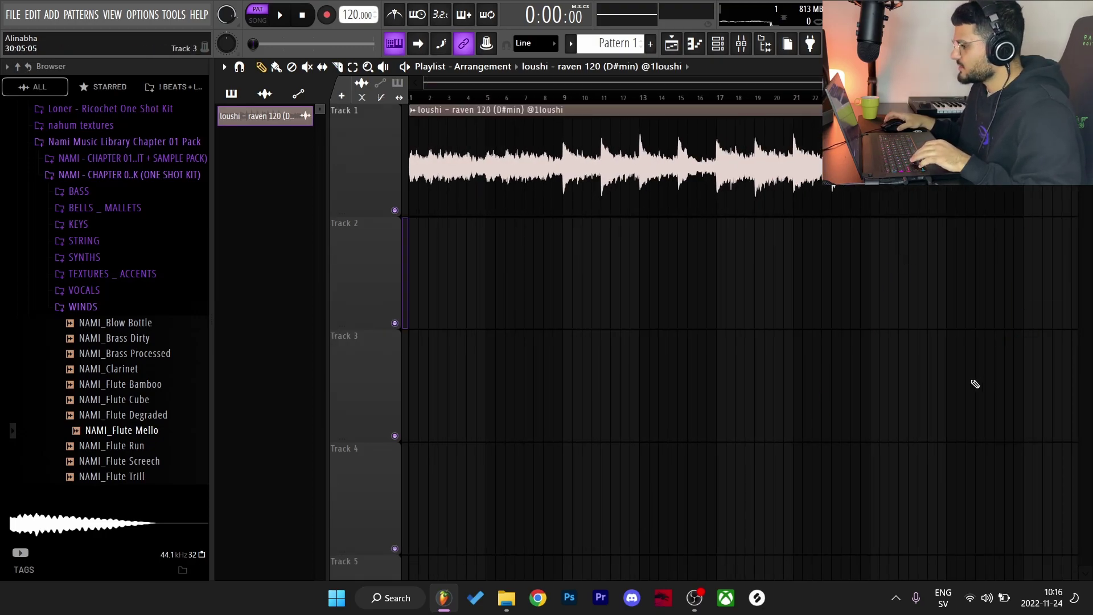
# - Place a Pattern 1 clip on Track 2 under the melody loop and adjust its placement
pyautogui.click(621, 44)
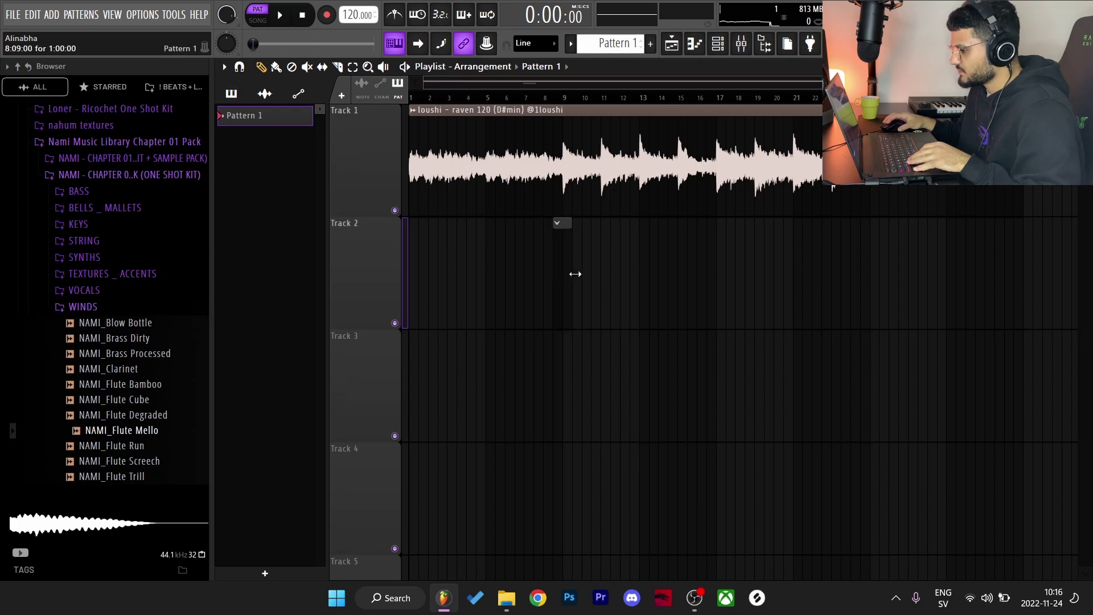
pyautogui.moveTo(575, 274); pyautogui.dragTo(244, 288)
pyautogui.moveTo(535, 300); pyautogui.dragTo(554, 302)
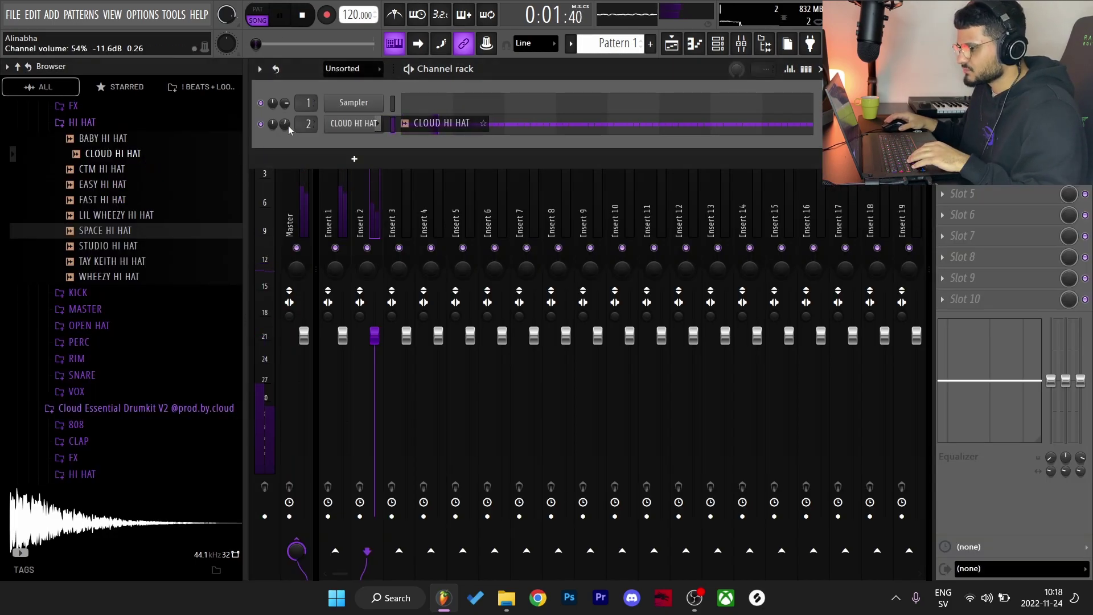
# - Show the hi-hat notes of the CLOUD HI HAT channel in the piano roll
pyautogui.click(491, 125)
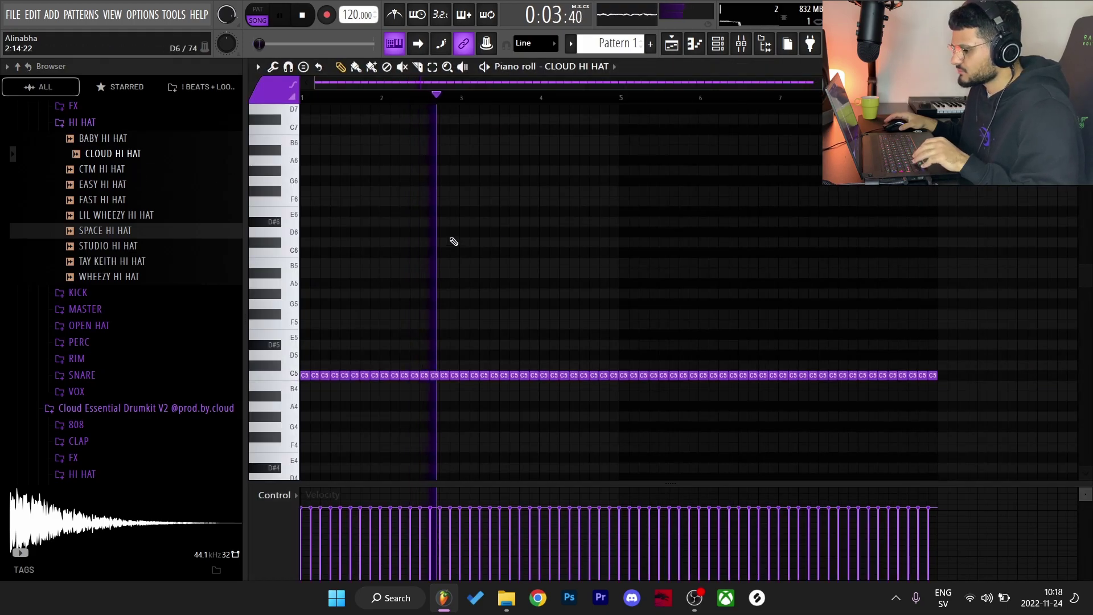
pyautogui.scroll(-3, 512, 335)
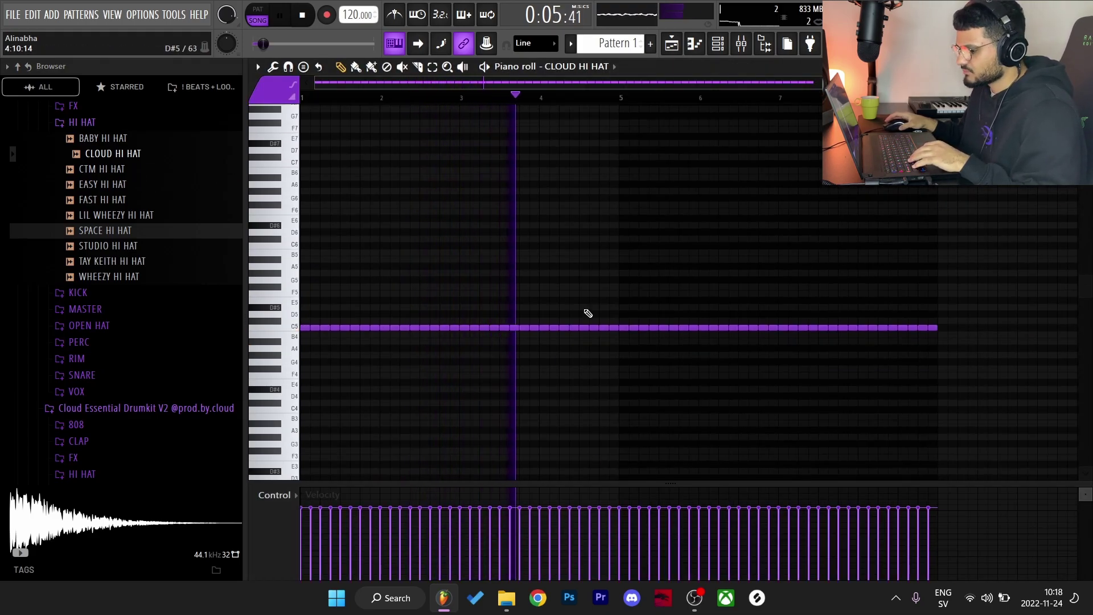
pyautogui.press('Escape')
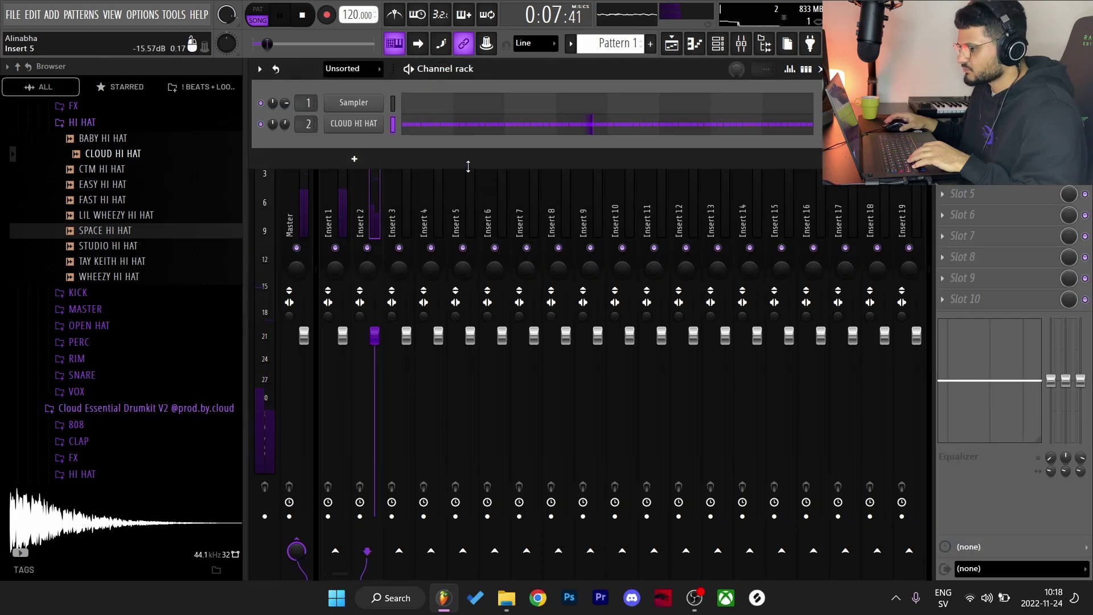
pyautogui.scroll(2, 97, 232)
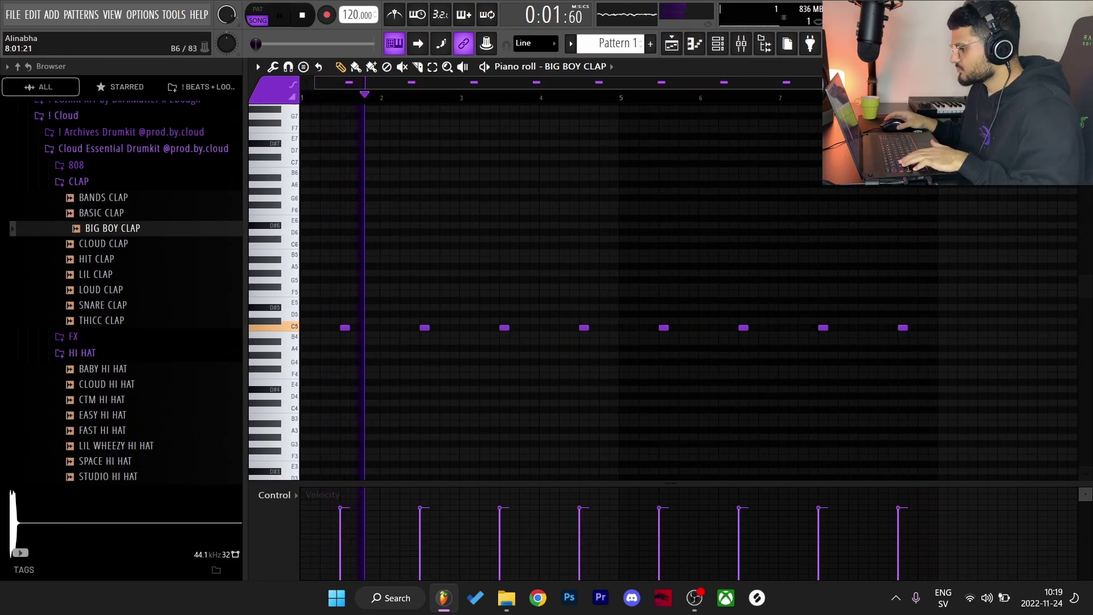
# - Raise the BIG BOY CLAP note velocities evenly and set the channel to mixer track 3 at 56% volume
pyautogui.moveTo(339, 501); pyautogui.dragTo(1073, 494)
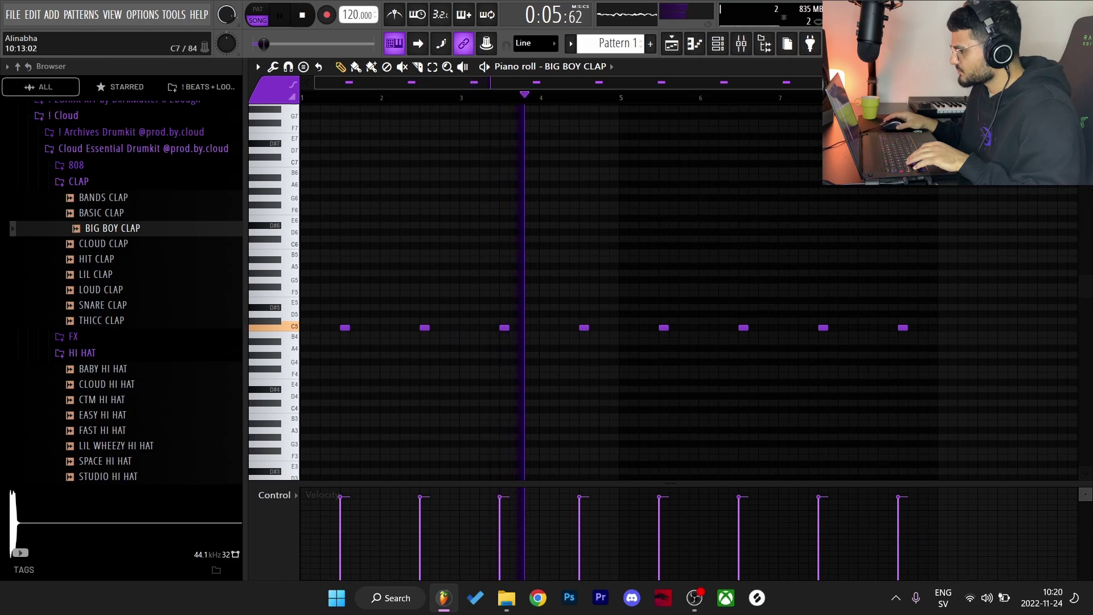
pyautogui.press('Escape')
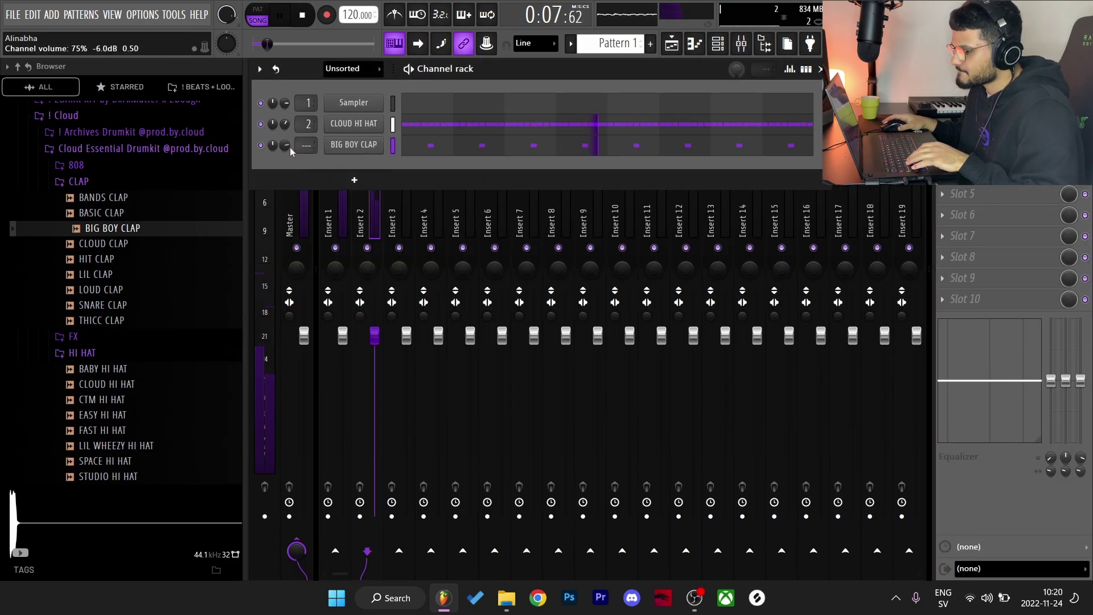
pyautogui.moveTo(308, 149); pyautogui.dragTo(284, 130)
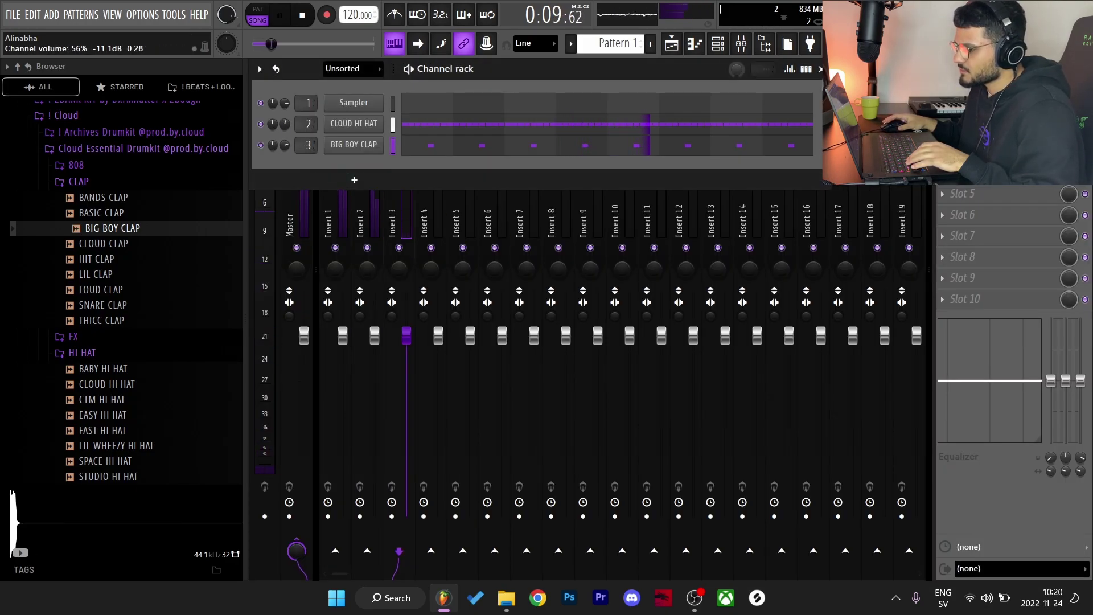
pyautogui.click(104, 167)
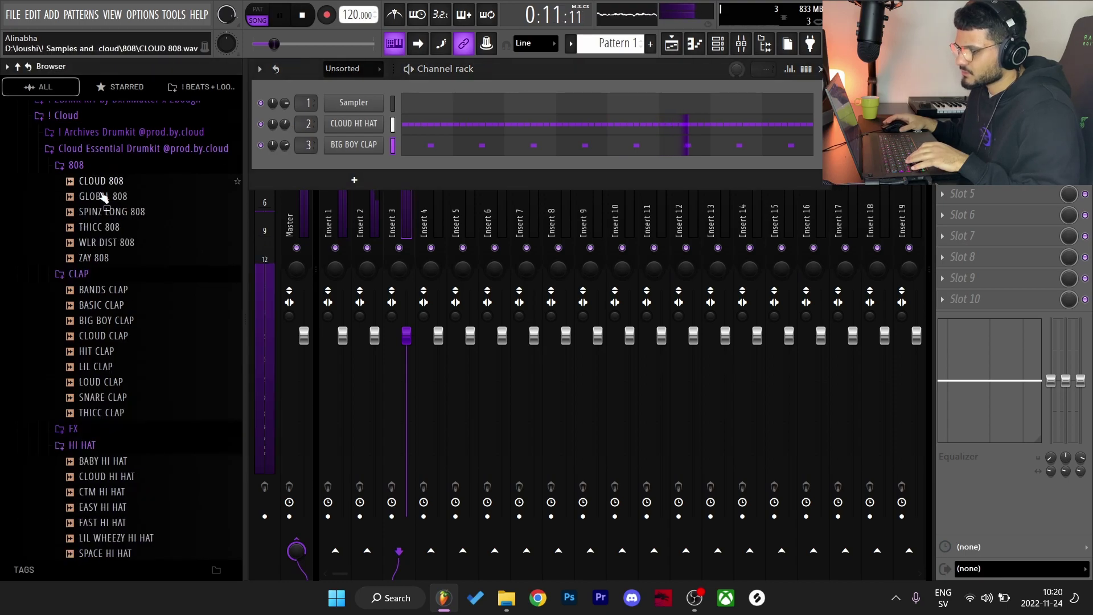
# - Delete the CLOUD HI HAT notes from bar 3 onward and duplicate the remaining two-bar hat phrase
pyautogui.click(444, 126)
pyautogui.press('space')
pyautogui.scroll(-2, 346, 370)
pyautogui.scroll(2, 345, 371)
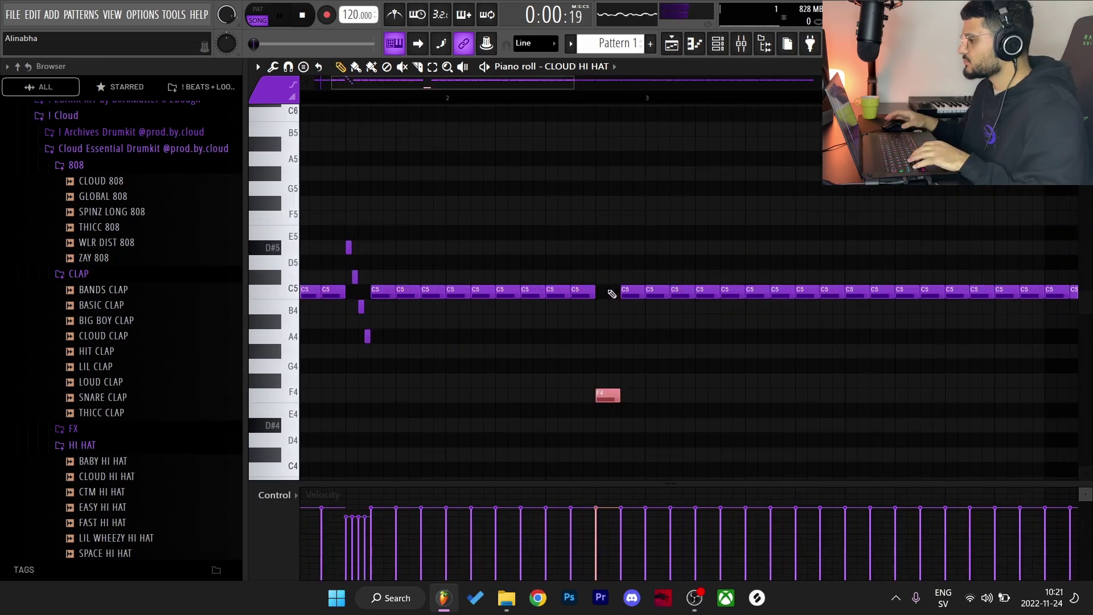
pyautogui.press('space')
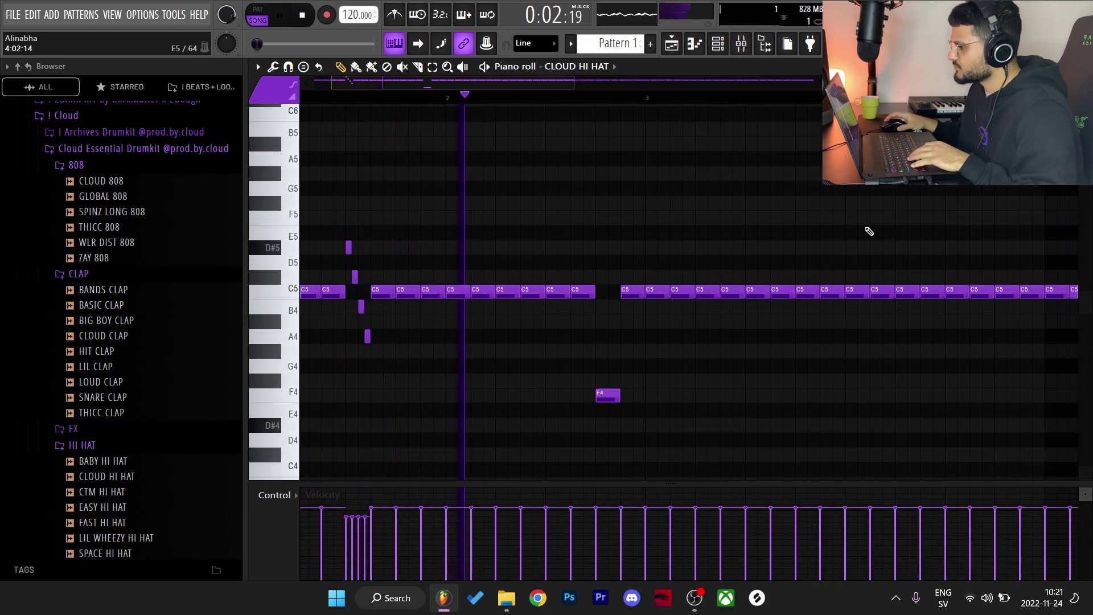
pyautogui.press('space')
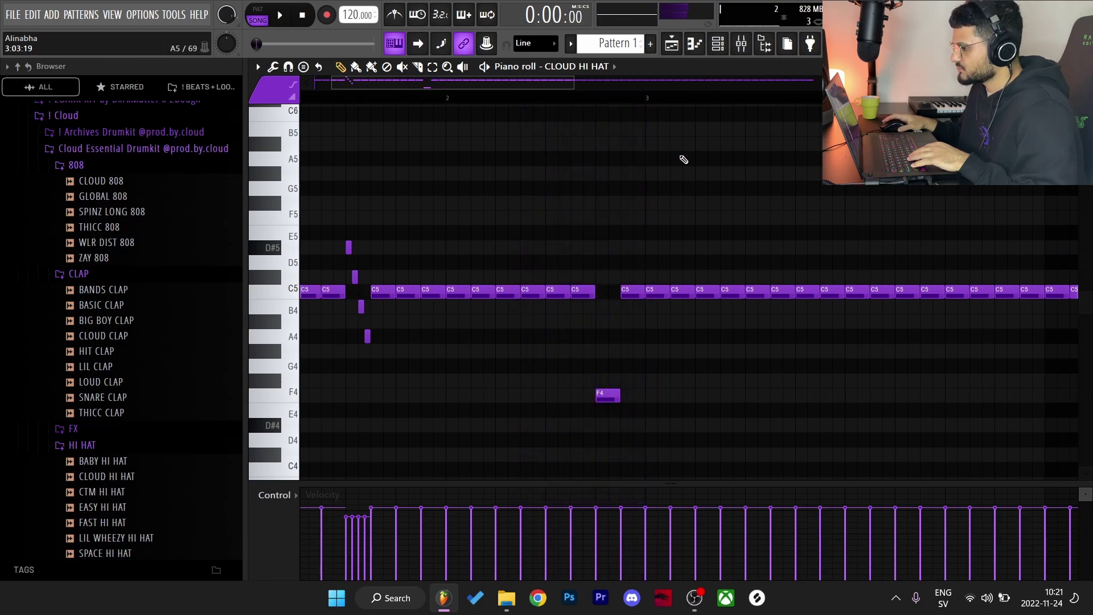
pyautogui.scroll(-3, 621, 205)
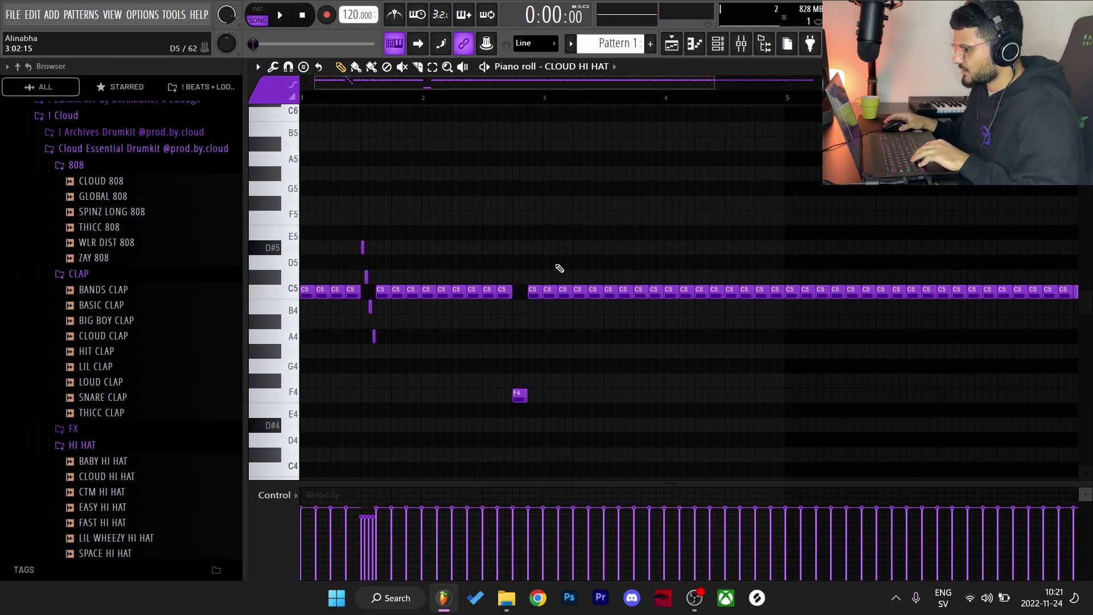
pyautogui.scroll(-2, 560, 266)
pyautogui.moveTo(483, 247); pyautogui.dragTo(1079, 369)
pyautogui.press('Delete')
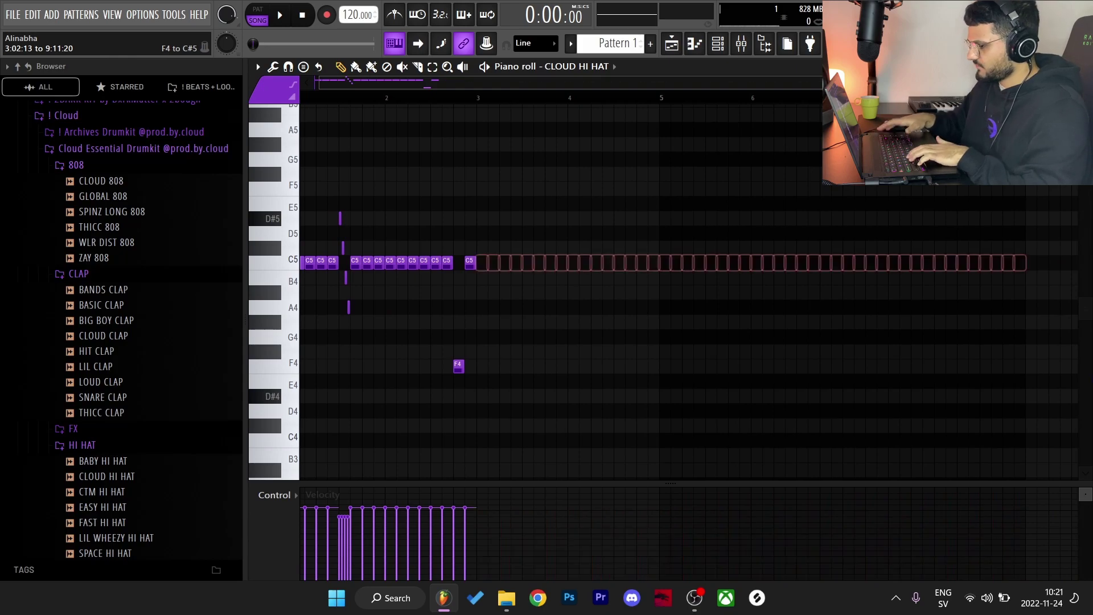
pyautogui.hotkey('ctrl', 'b')
# - Load Effectrix into the first effect slot of mixer Insert 2 for the hi-hats
pyautogui.click(740, 44)
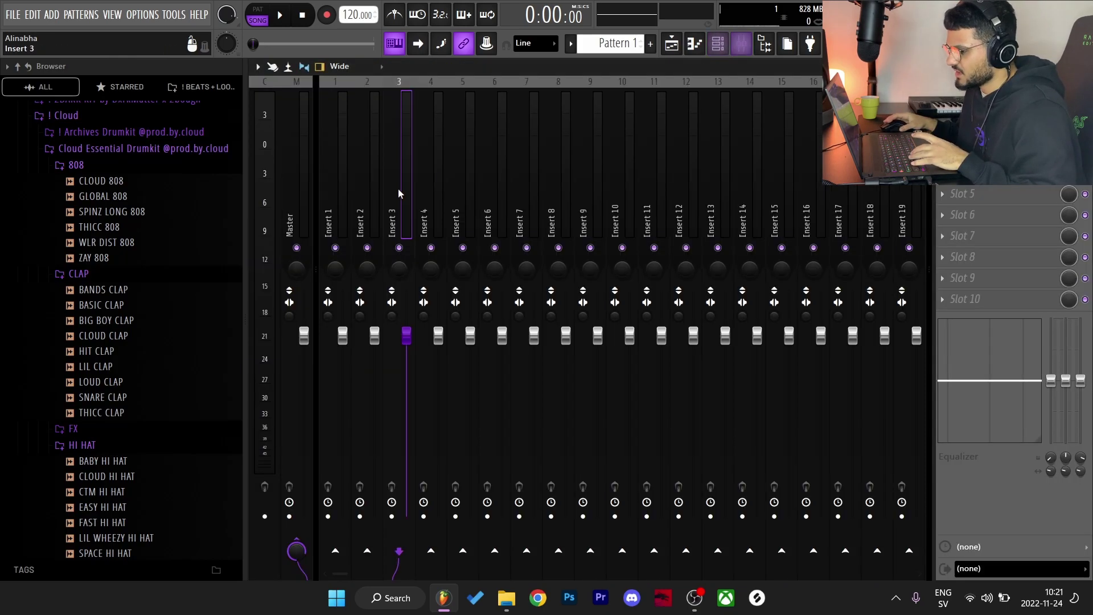
pyautogui.click(364, 188)
pyautogui.click(942, 108)
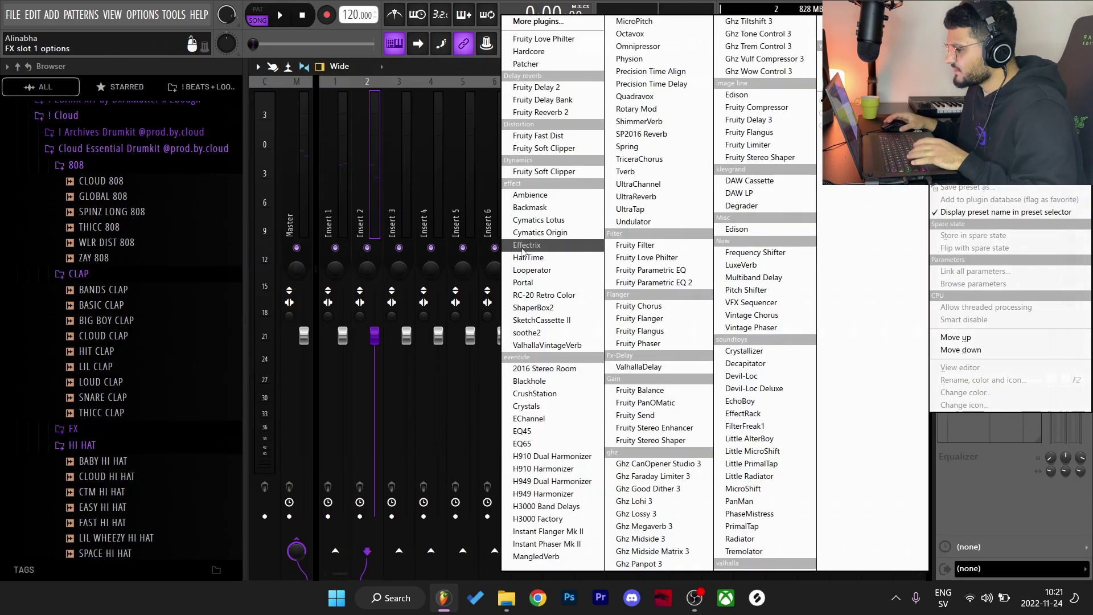
pyautogui.click(564, 245)
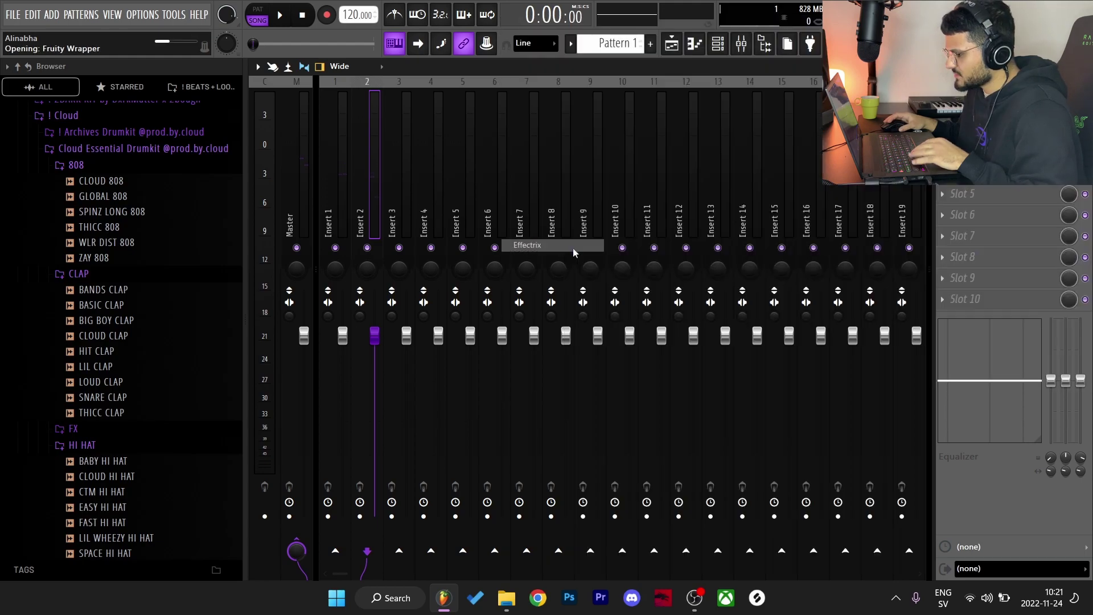
pyautogui.moveTo(564, 218); pyautogui.dragTo(532, 160)
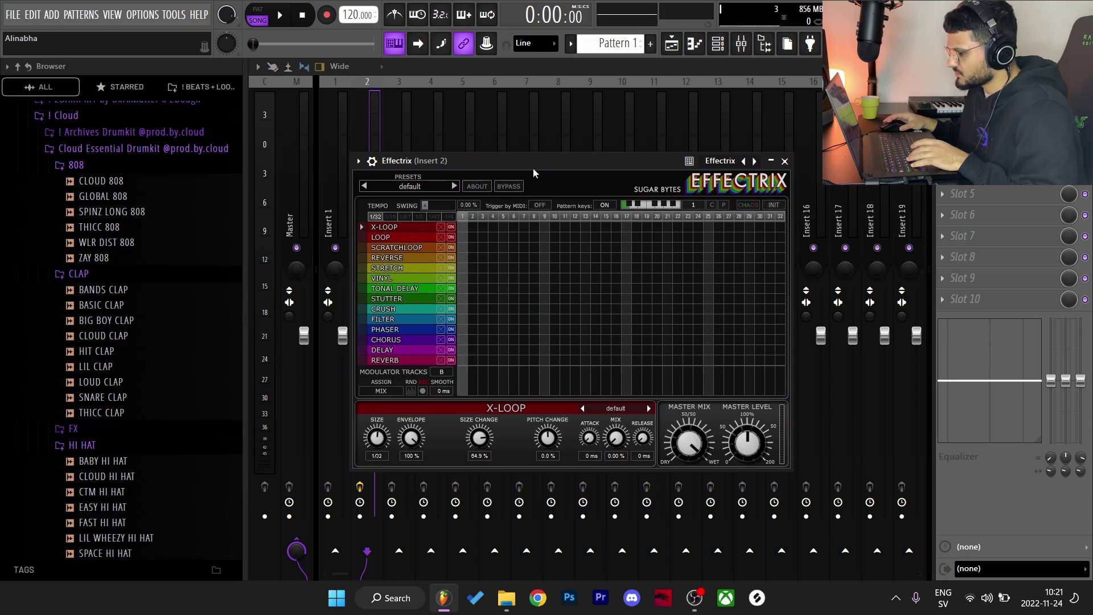
pyautogui.moveTo(534, 168); pyautogui.dragTo(506, 166)
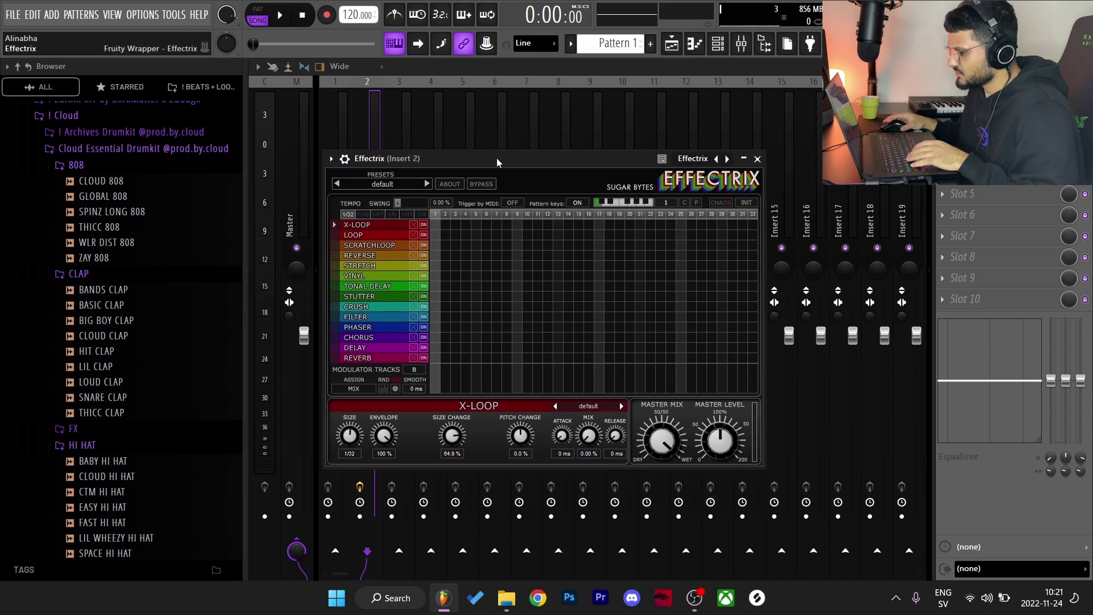
# - Set the Effectrix grid to 1/8, place a Reverse block on step 11 and preview the effect
pyautogui.click(393, 215)
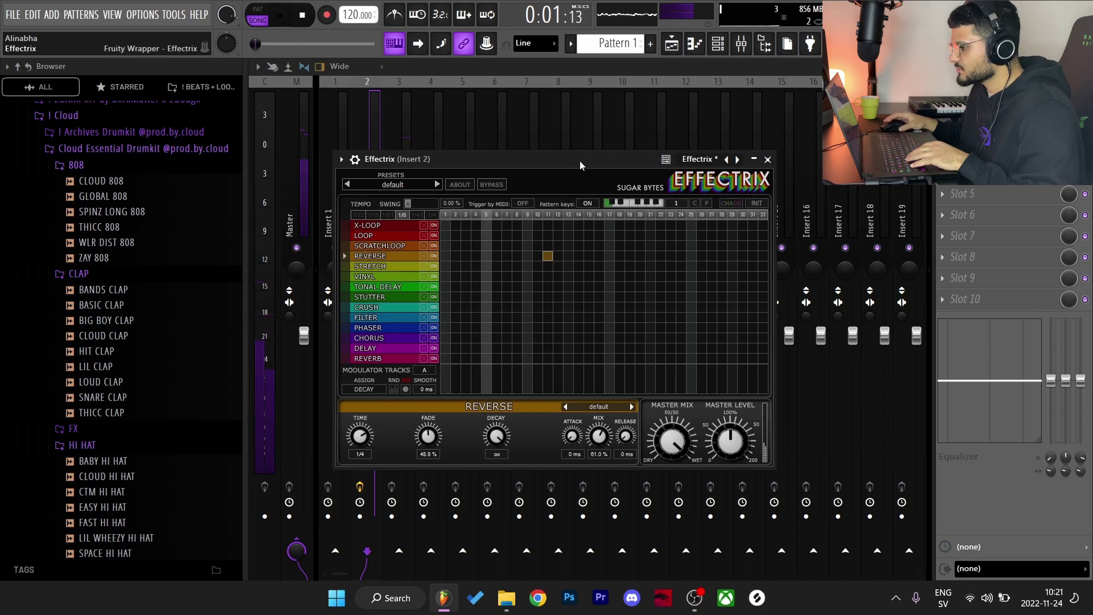
pyautogui.moveTo(581, 160); pyautogui.dragTo(564, 158)
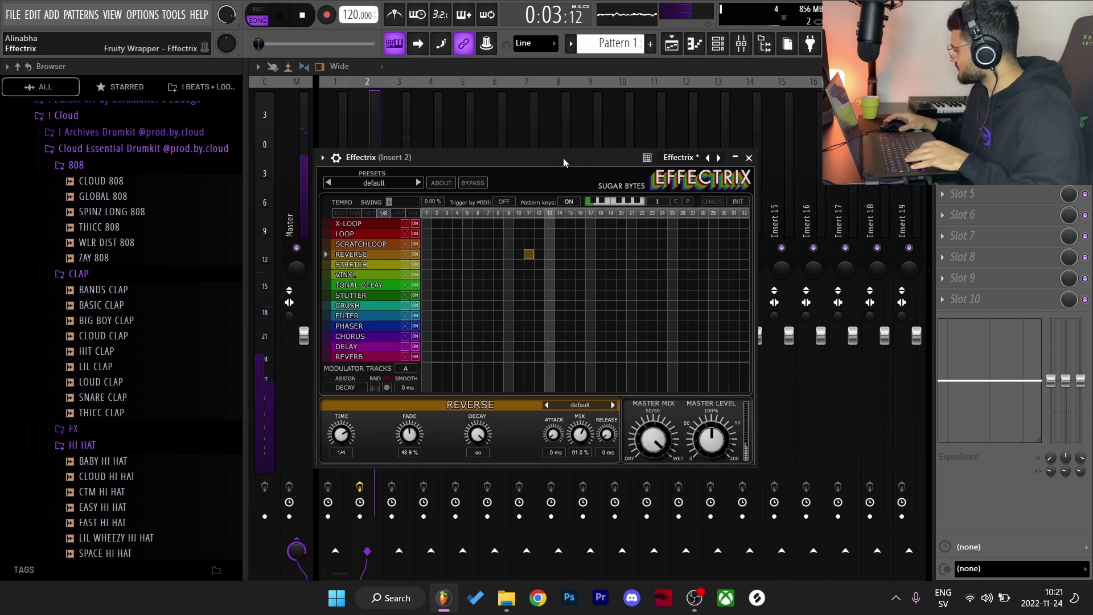
pyautogui.press('space')
pyautogui.click(748, 158)
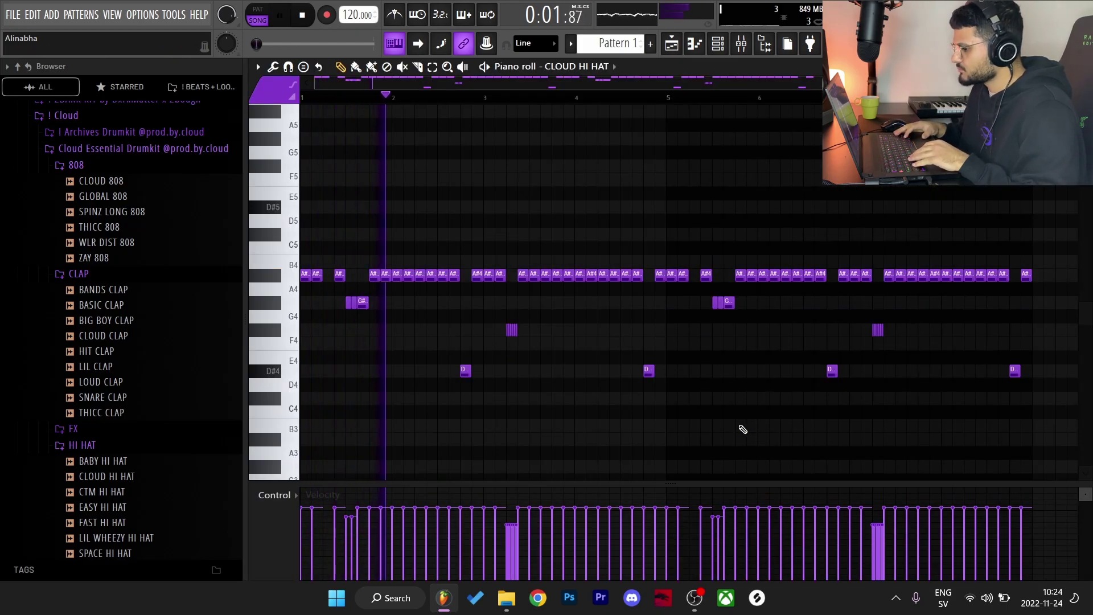
# - Raise the G#4 and F#4 hi-hat rolls of the CLOUD HI HAT pattern by two semitones each
pyautogui.moveTo(755, 323); pyautogui.dragTo(303, 304)
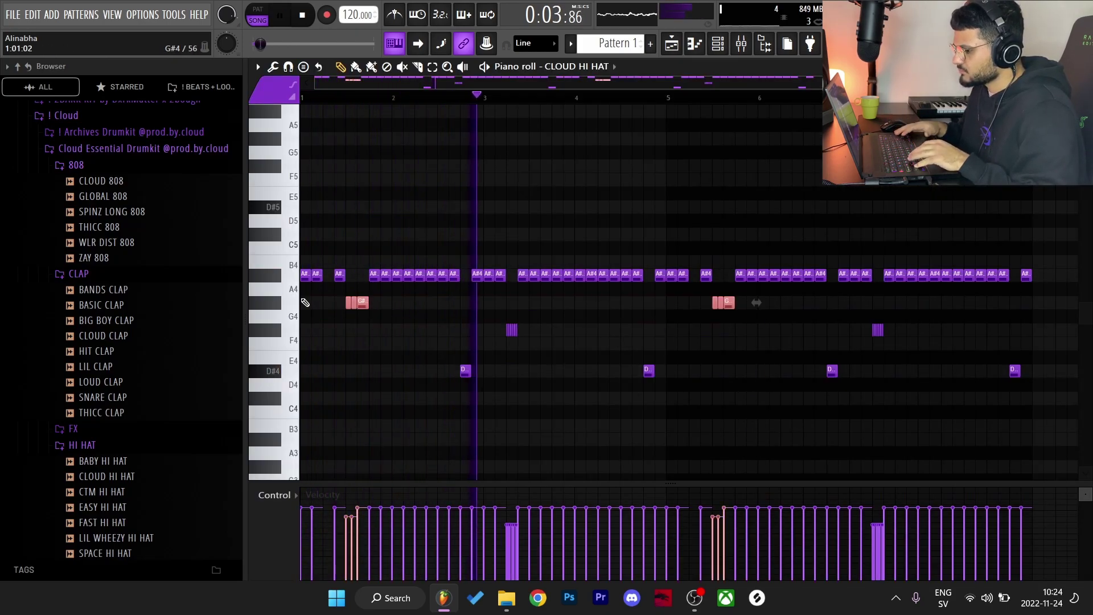
pyautogui.hotkey('shift', 'Up')
pyautogui.hotkey('shift', 'Up')
pyautogui.keyDown('ctrl'); pyautogui.moveTo(910, 348); pyautogui.dragTo(413, 296); pyautogui.keyUp('ctrl')
pyautogui.hotkey('shift', 'Up')
pyautogui.hotkey('shift', 'Up')
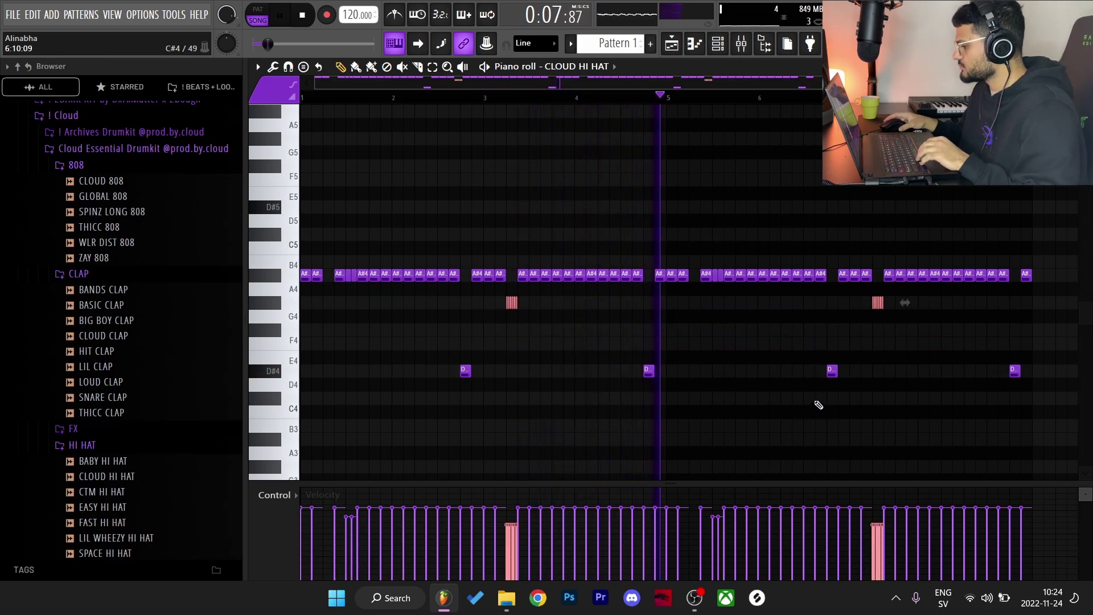
pyautogui.hotkey('ctrl', 'd')
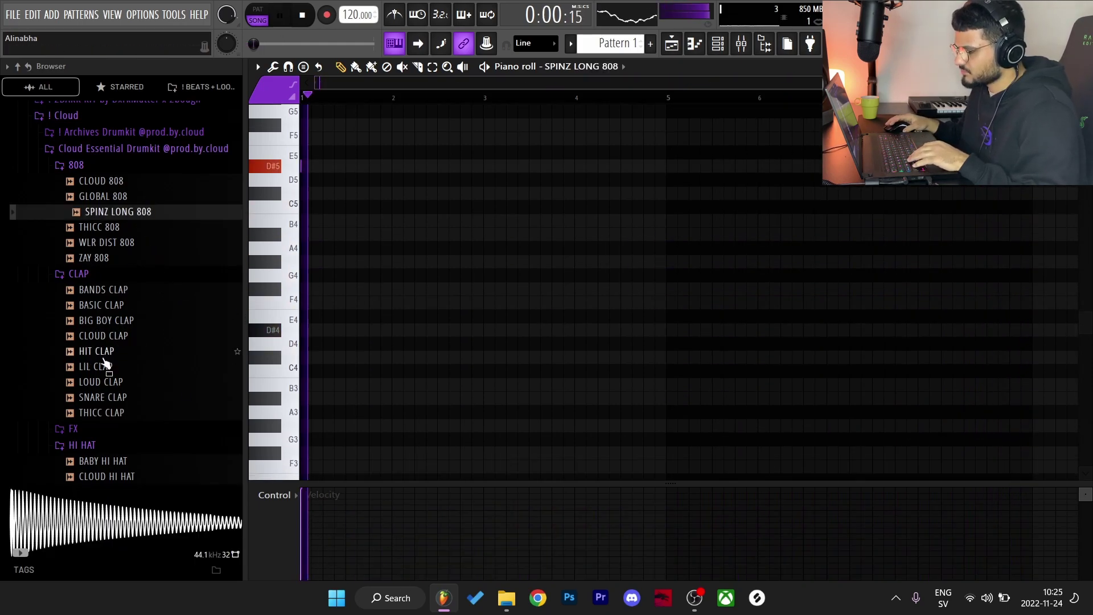
# - Check the sampler settings of the SPINZ LONG 808 channel
pyautogui.press('F6')
pyautogui.click(345, 171)
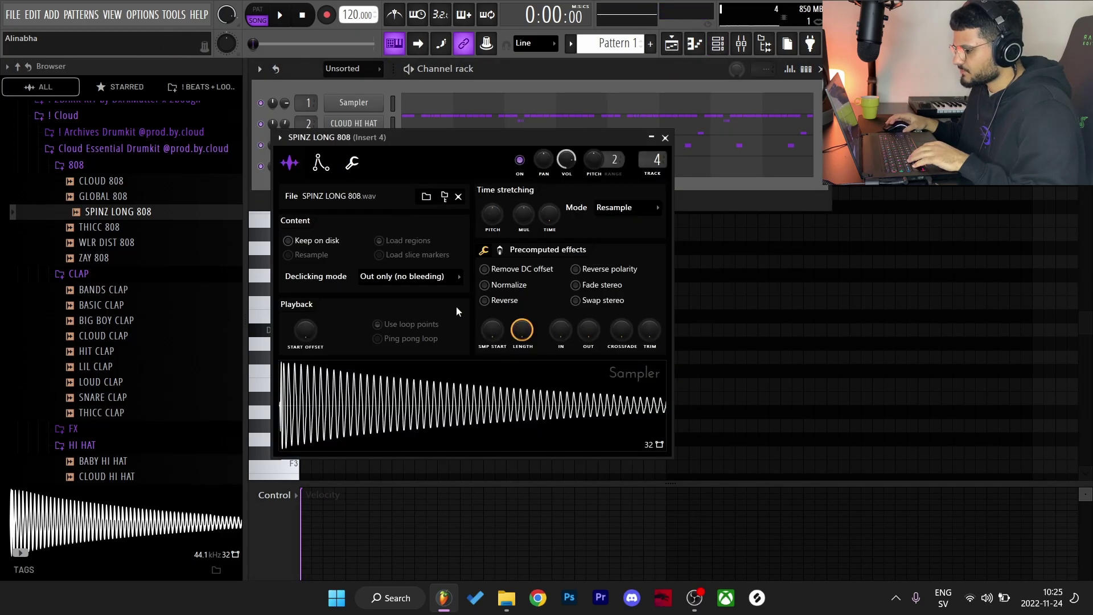
pyautogui.click(287, 462)
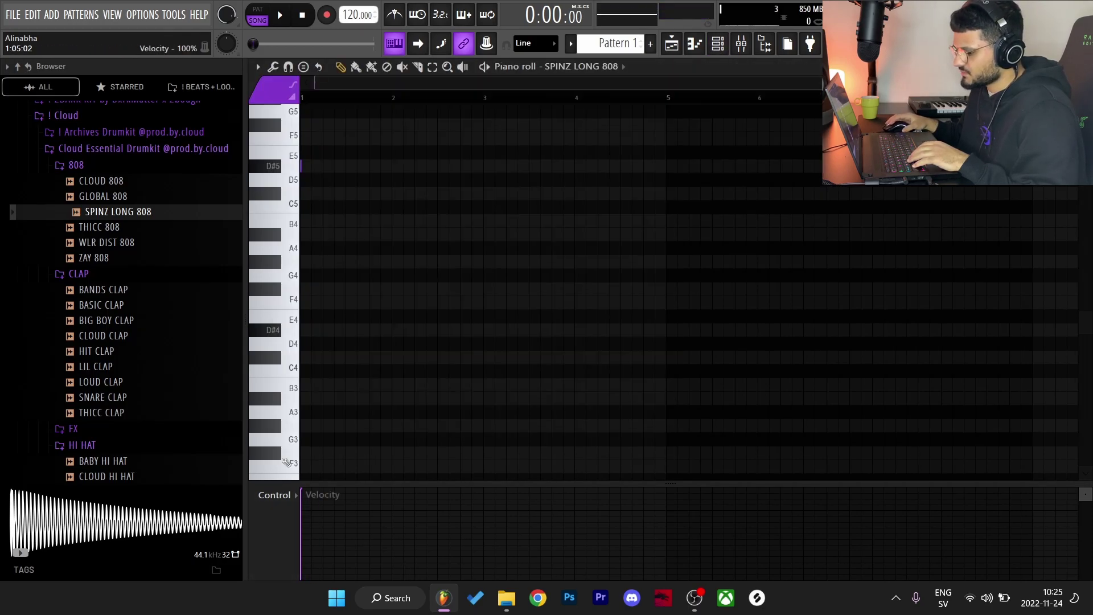
pyautogui.press('F6')
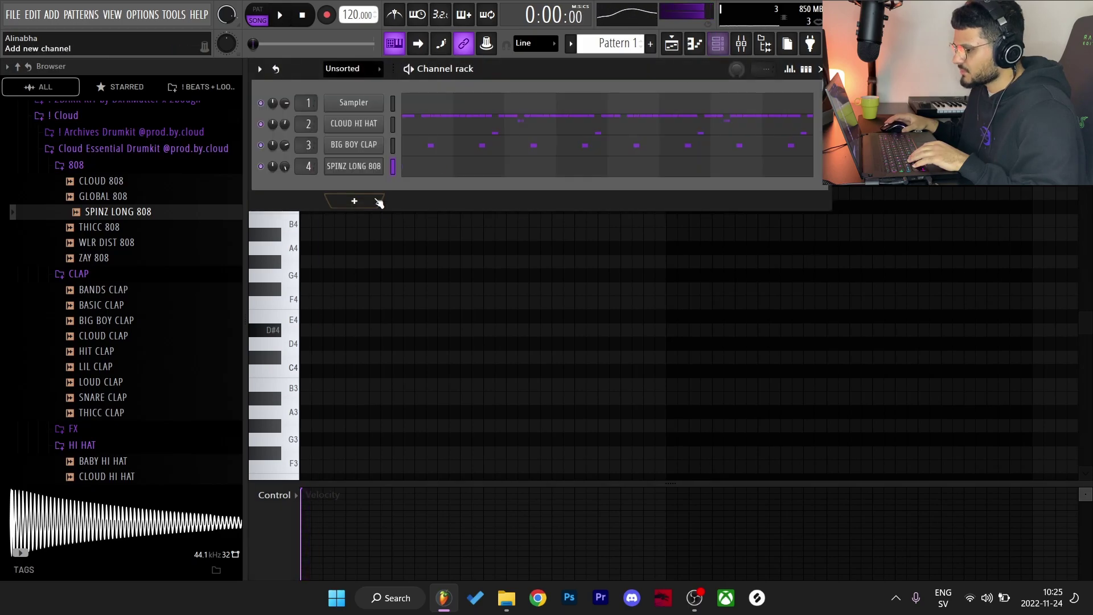
# - Add Fruity Soft Clipper to the first effect slot of the Master mixer track
pyautogui.click(741, 45)
pyautogui.click(942, 110)
pyautogui.moveTo(968, 123)
pyautogui.click(566, 173)
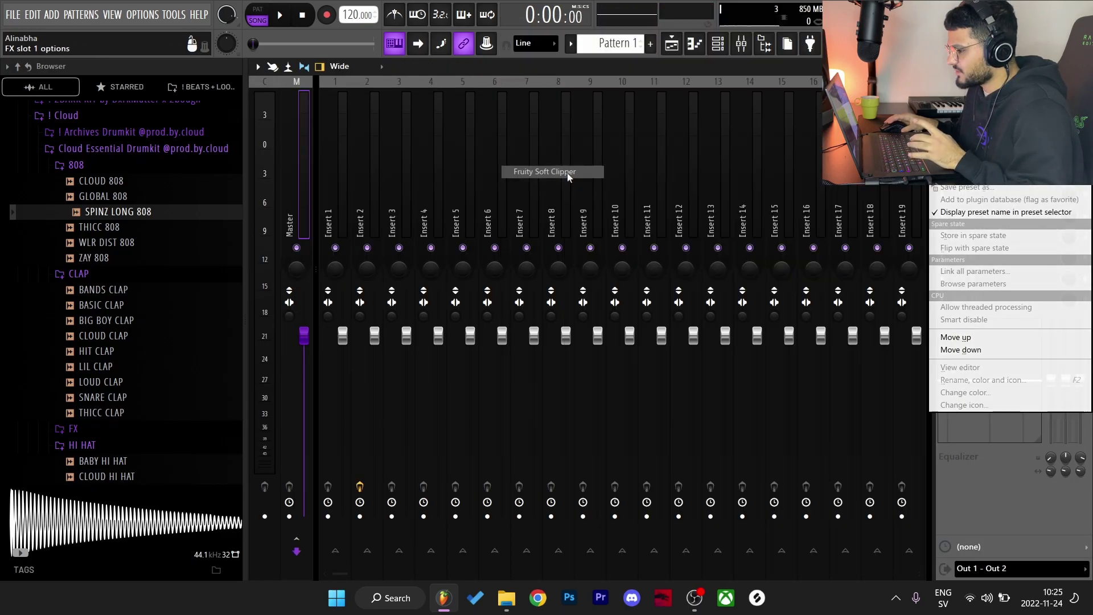
pyautogui.click(1085, 66)
pyautogui.press('space')
pyautogui.click(777, 293)
pyautogui.press('space')
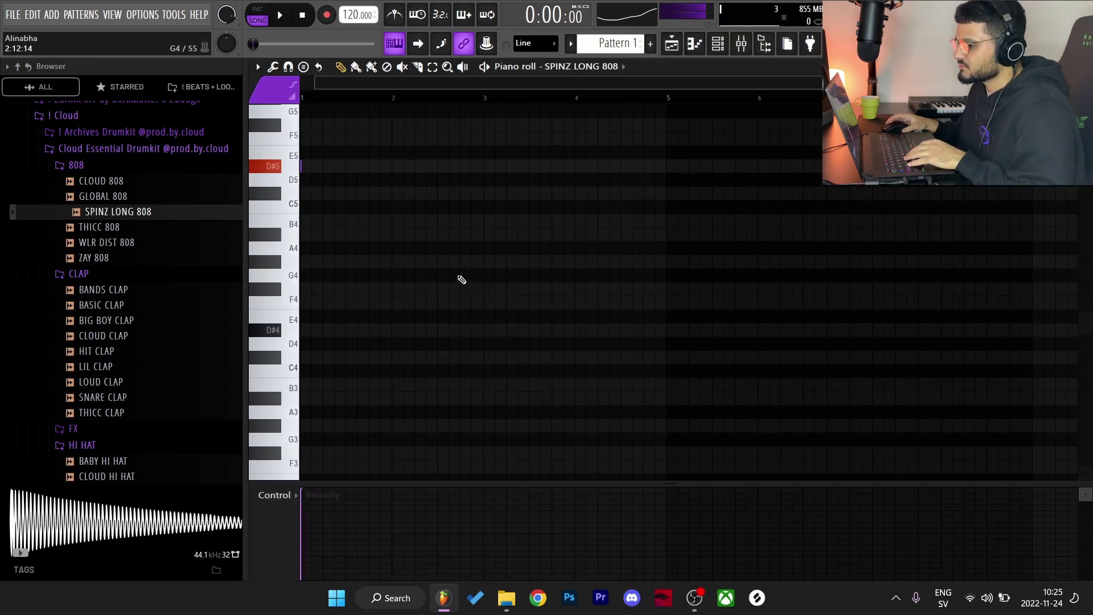
# - Open the SPINZ LONG 808 sampler settings and adjust the sample's Out setting
pyautogui.click(730, 47)
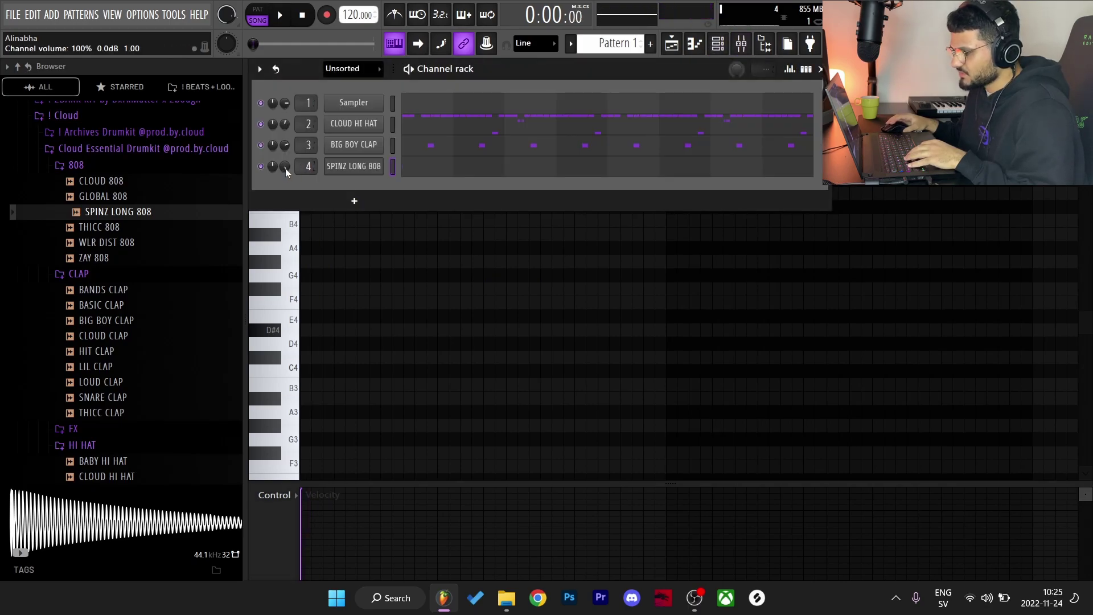
pyautogui.click(354, 166)
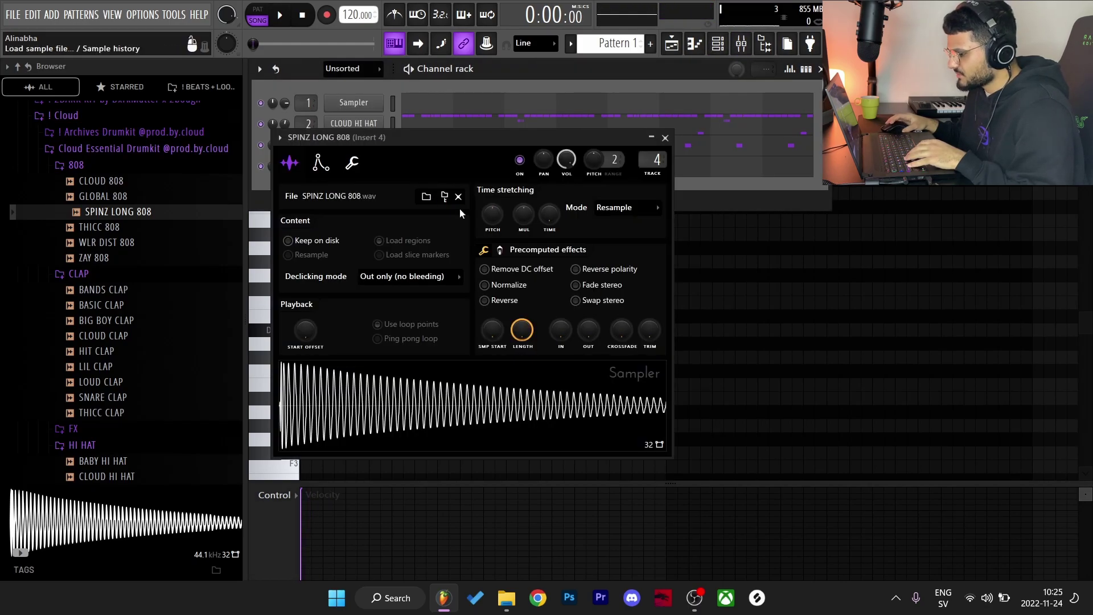
pyautogui.moveTo(582, 336); pyautogui.dragTo(583, 332)
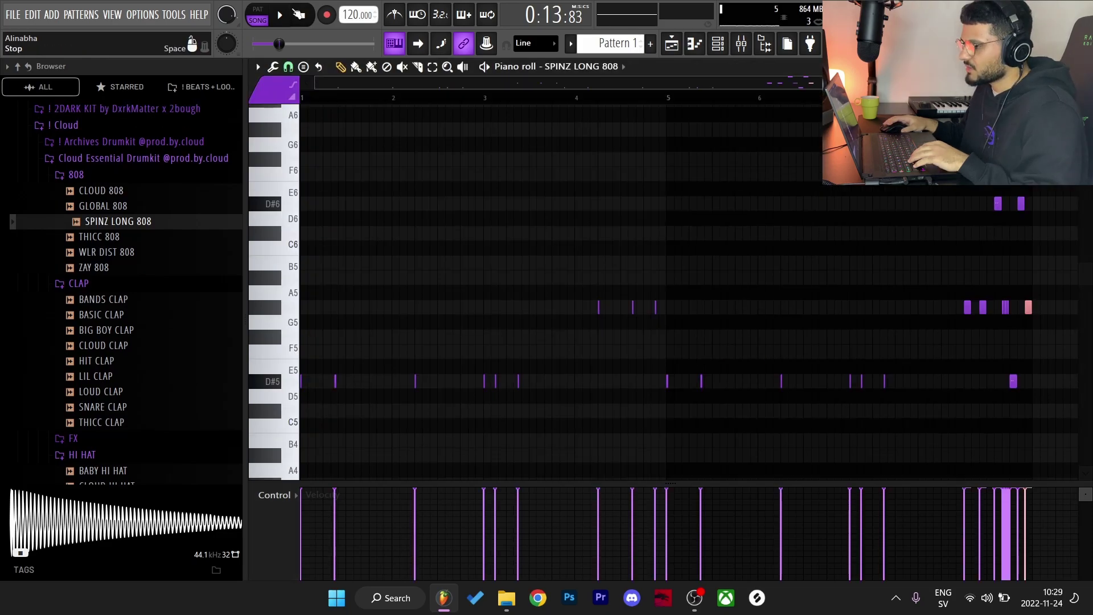
# - Play the beat and review the SPINZ LONG 808 notes across the eight bars of Pattern 1
pyautogui.press('space')
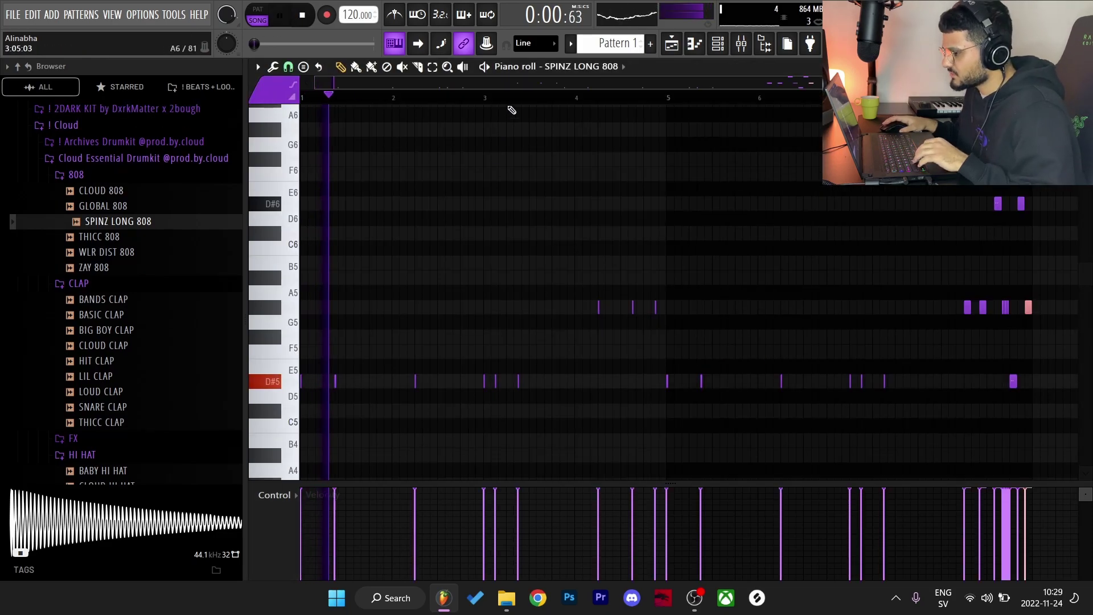
pyautogui.hotkey('ctrl', 'd')
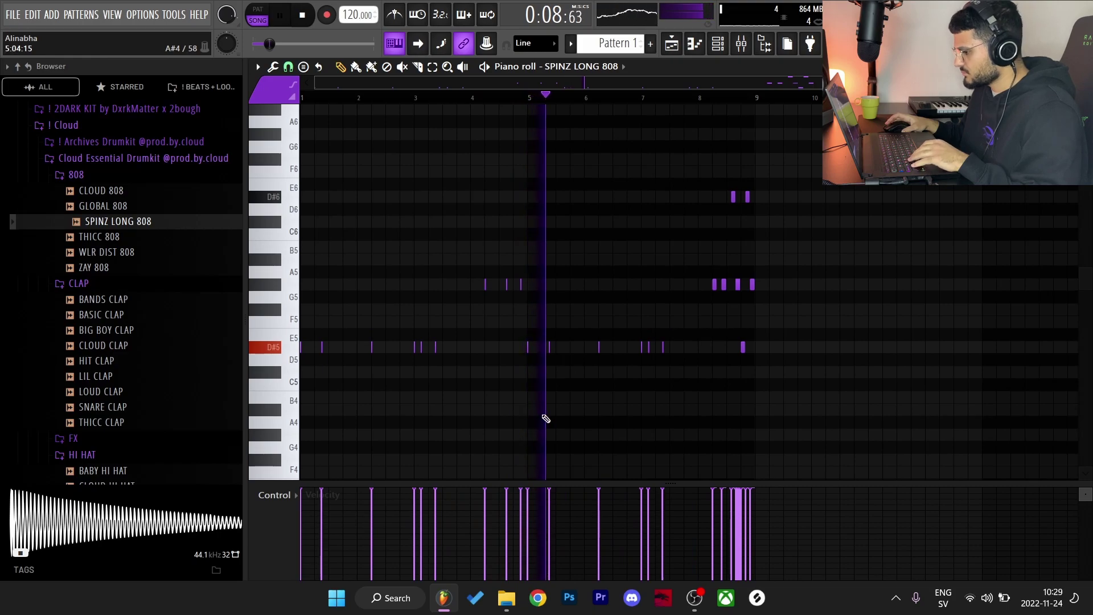
pyautogui.scroll(3, 657, 408)
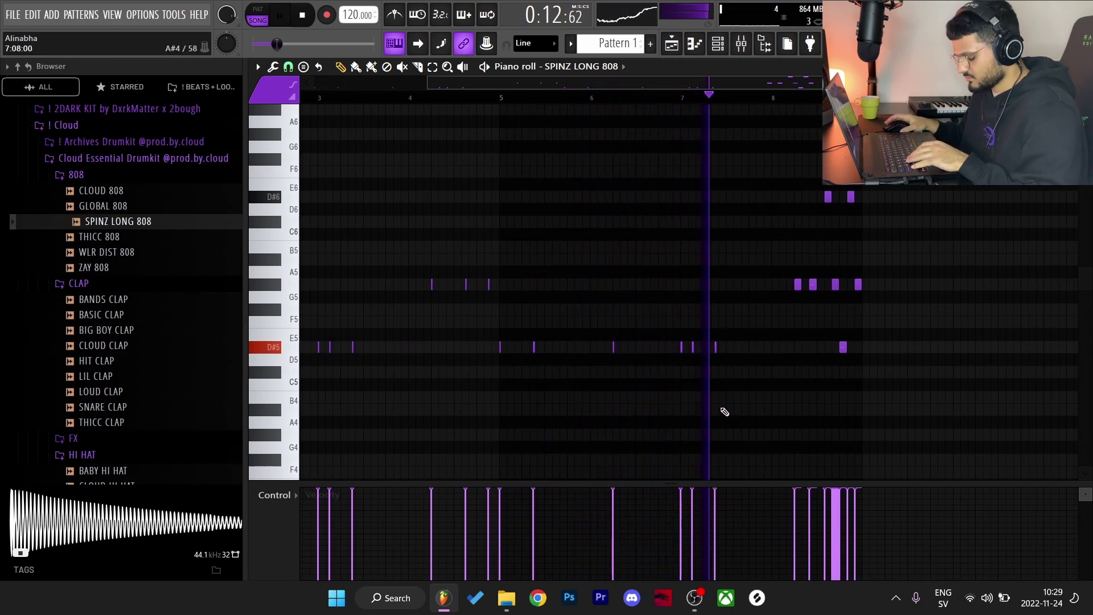
pyautogui.scroll(2, 716, 403)
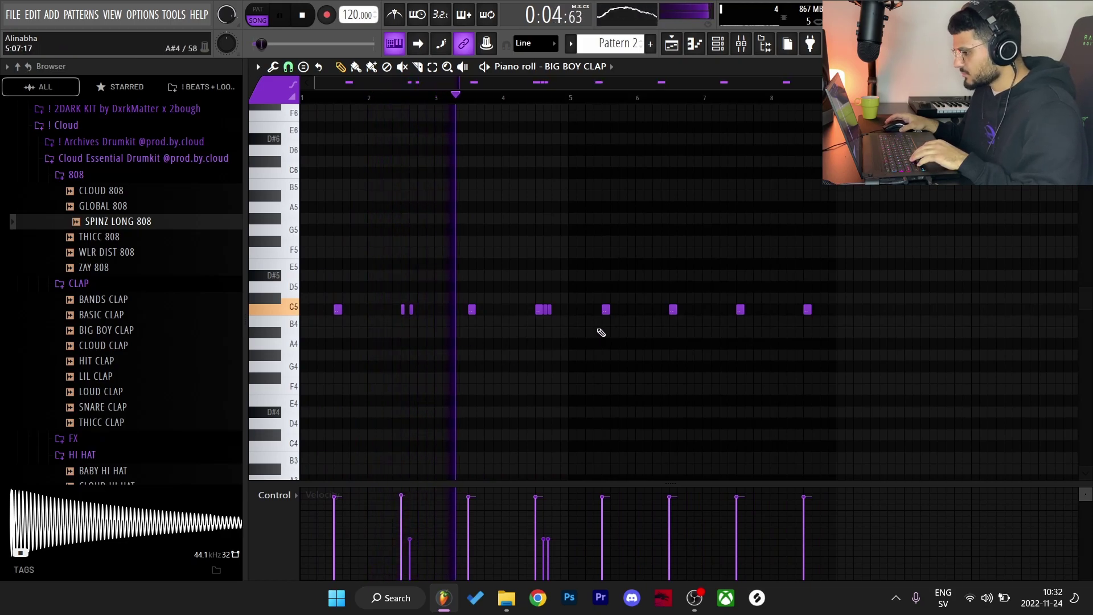
# - Replace the BIG BOY CLAP notes in bars 5 to 8 of Pattern 2 with a copy of bars 1 to 4
pyautogui.moveTo(599, 312); pyautogui.dragTo(820, 313)
pyautogui.hotkey('ctrl', 'a')
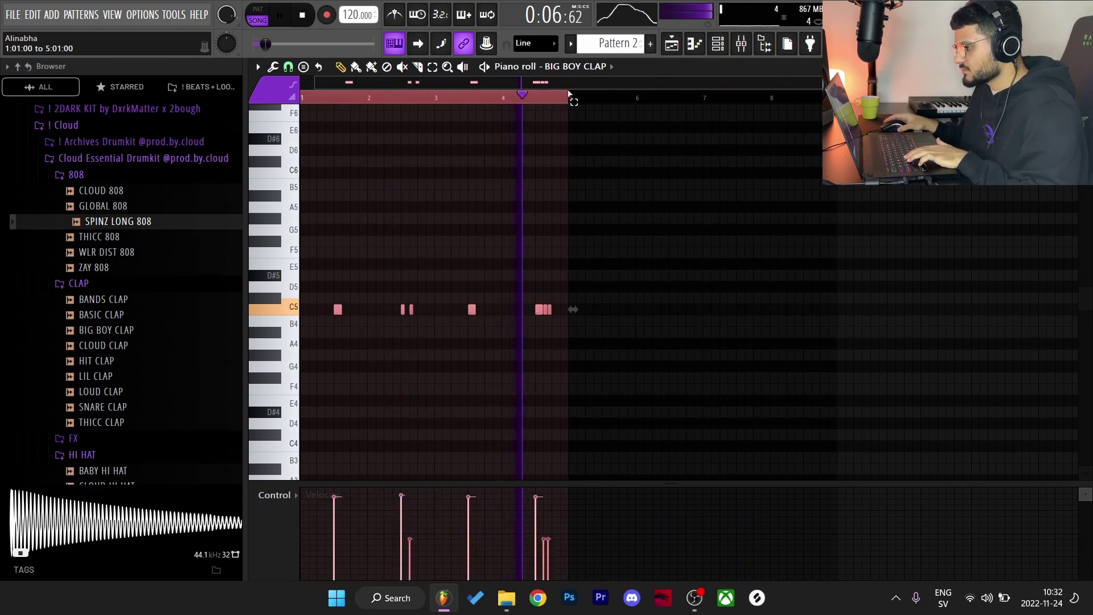
pyautogui.hotkey('ctrl', 'b')
pyautogui.moveTo(822, 98); pyautogui.dragTo(565, 124)
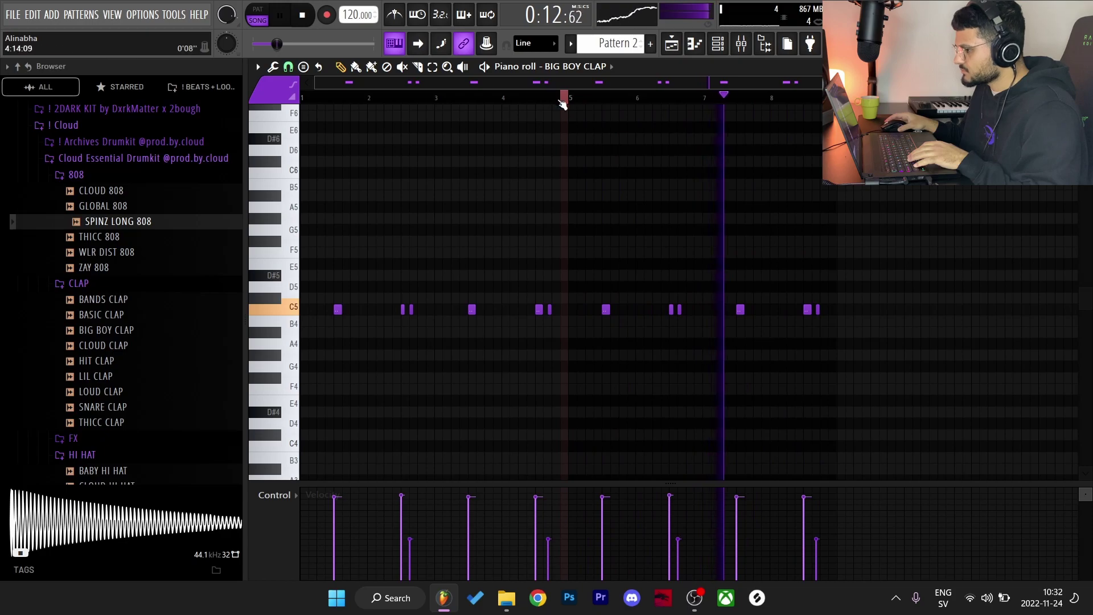
pyautogui.scroll(-2, 632, 208)
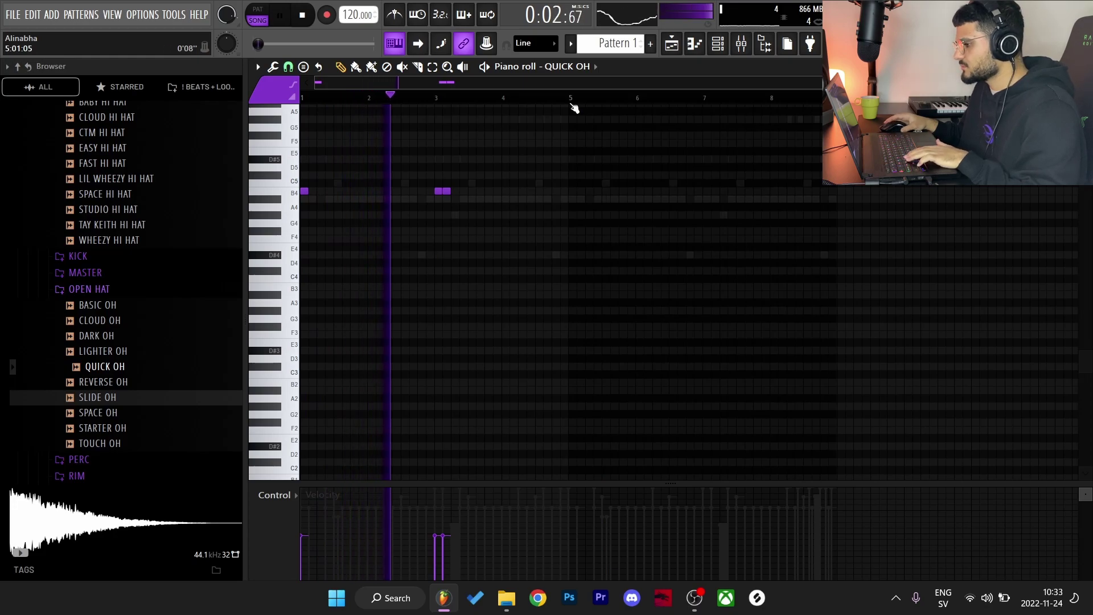
# - Duplicate the QUICK OH notes from bars 1 to 4 into bars 5 to 8 of Pattern 1
pyautogui.hotkey('ctrl', 'b')
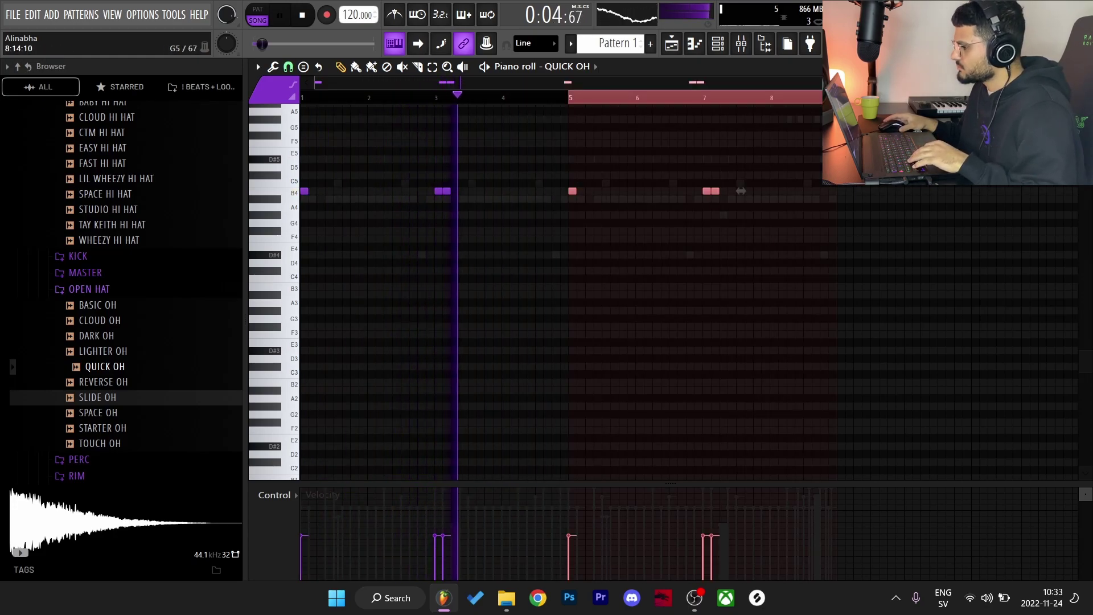
pyautogui.moveTo(835, 97); pyautogui.dragTo(570, 116)
pyautogui.hotkey('ctrl', 'd')
# - Lower the velocity of the second note in the QUICK OH note pairs at bars 3 and 7
pyautogui.moveTo(446, 540)
pyautogui.mouseDown()
pyautogui.moveTo(459, 550)
pyautogui.moveTo(450, 558)
pyautogui.mouseUp()
pyautogui.click(715, 553)
pyautogui.moveTo(717, 554); pyautogui.dragTo(720, 558)
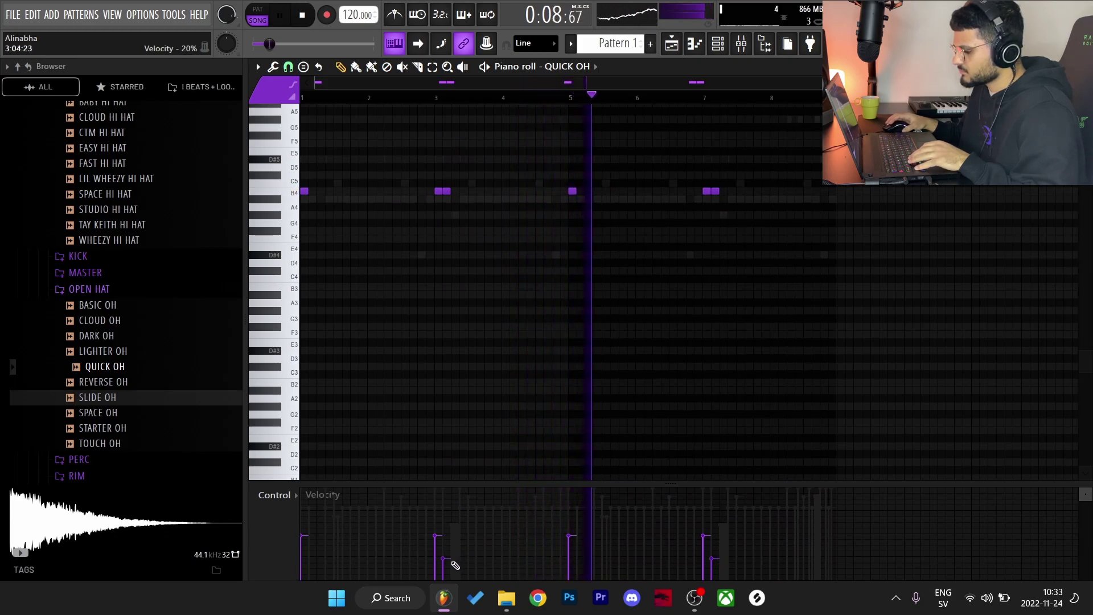
pyautogui.keyDown('ctrl'); pyautogui.click(715, 191); pyautogui.keyUp('ctrl')
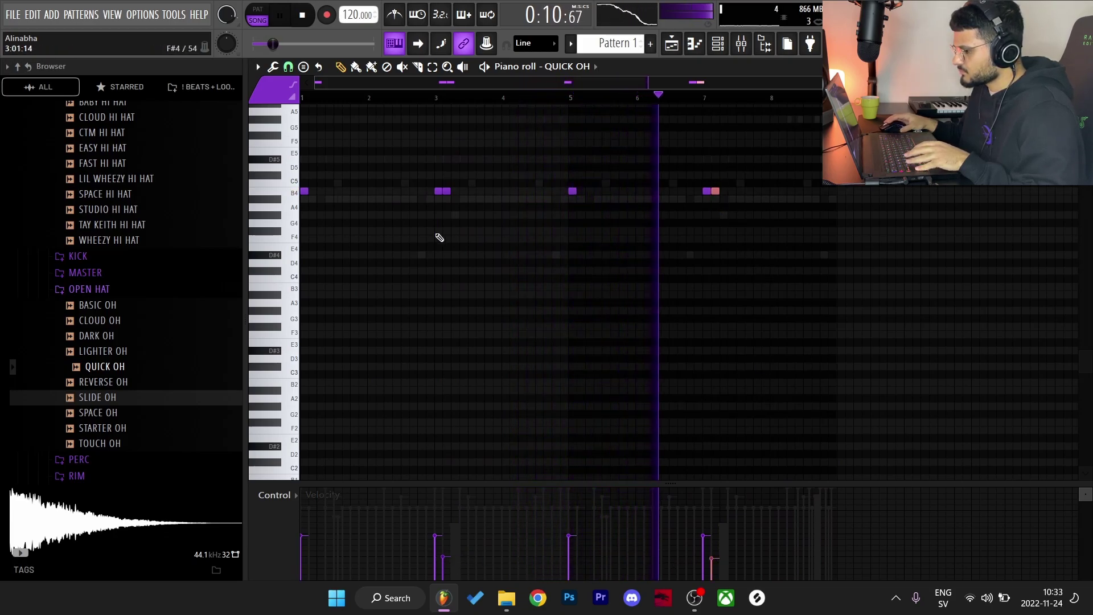
pyautogui.keyDown('ctrl'); pyautogui.keyDown('shift'); pyautogui.click(449, 191); pyautogui.keyUp('shift'); pyautogui.keyUp('ctrl')
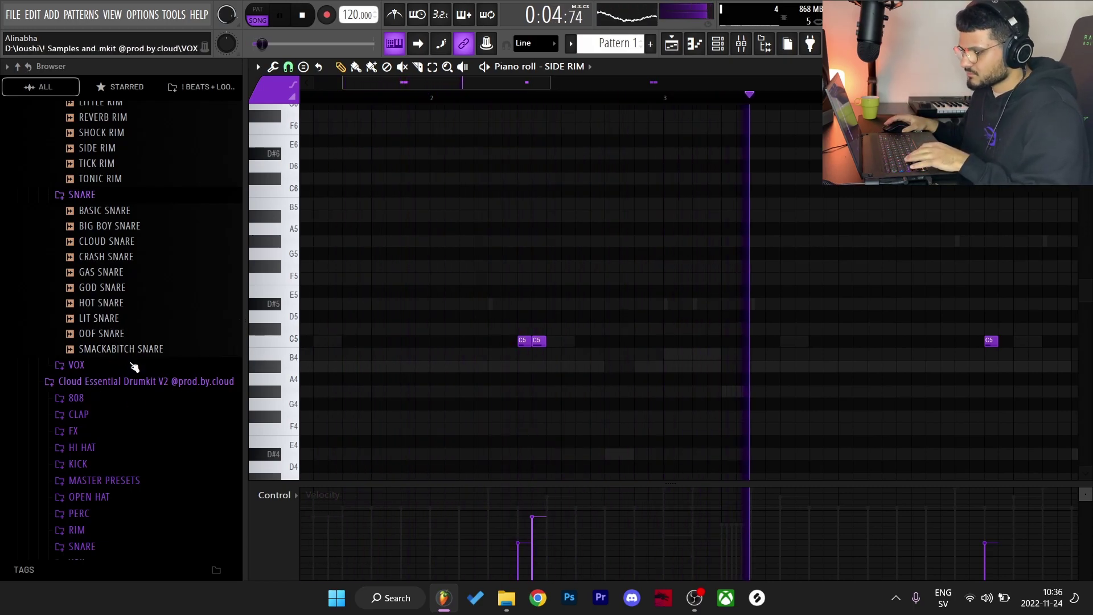
# - Collapse the RIM and SNARE folders of the Cloud Essential Drumkit and select the SIDE RIM notes in the piano roll
pyautogui.scroll(4, 113, 341)
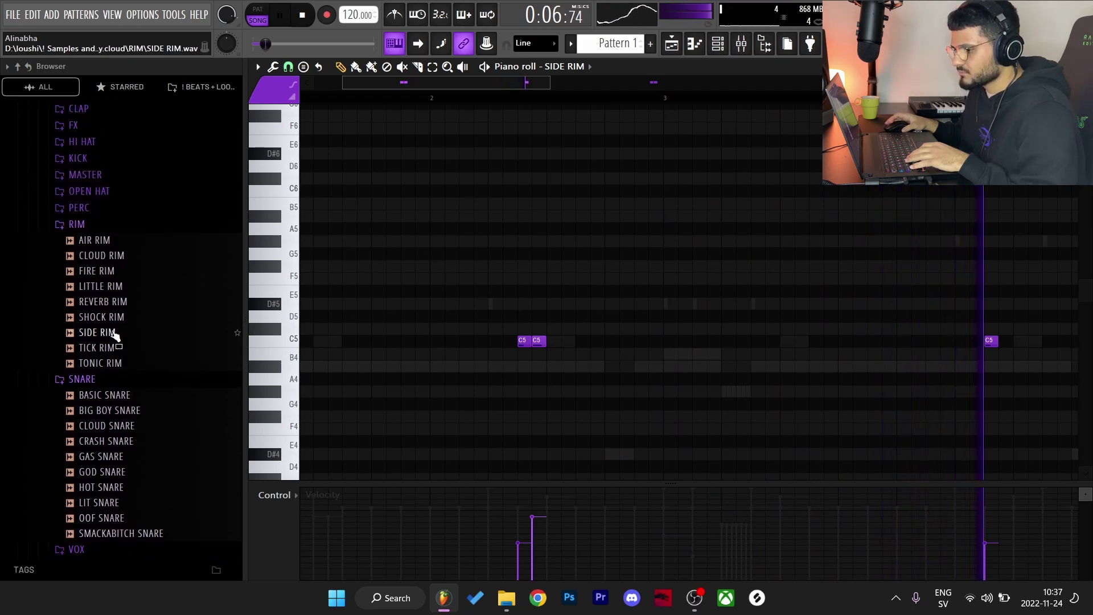
pyautogui.click(79, 225)
pyautogui.click(90, 245)
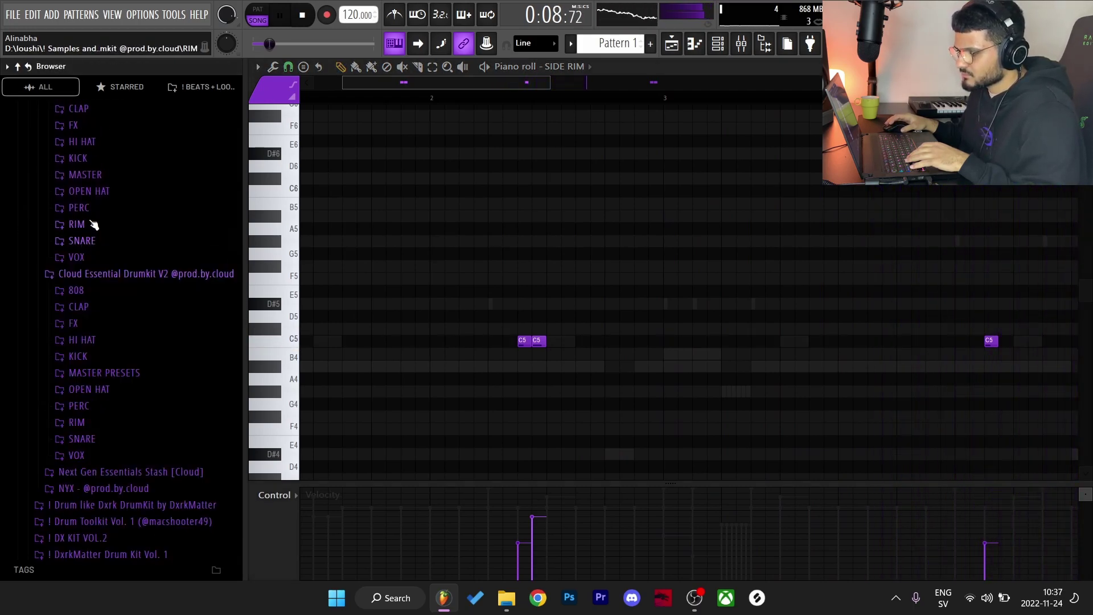
pyautogui.scroll(2, 111, 375)
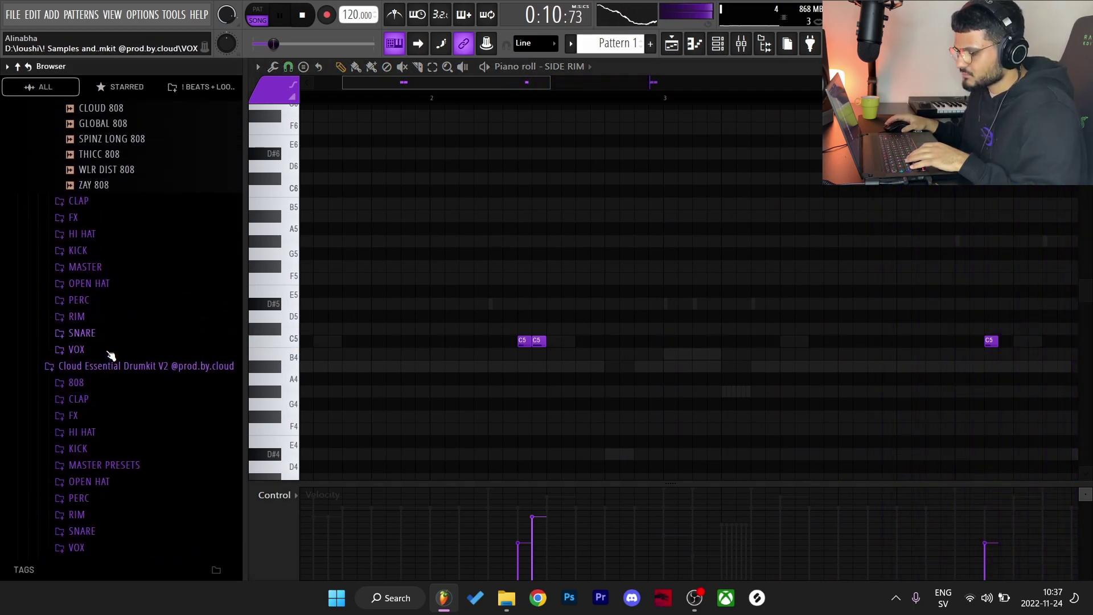
pyautogui.scroll(-2, 766, 99)
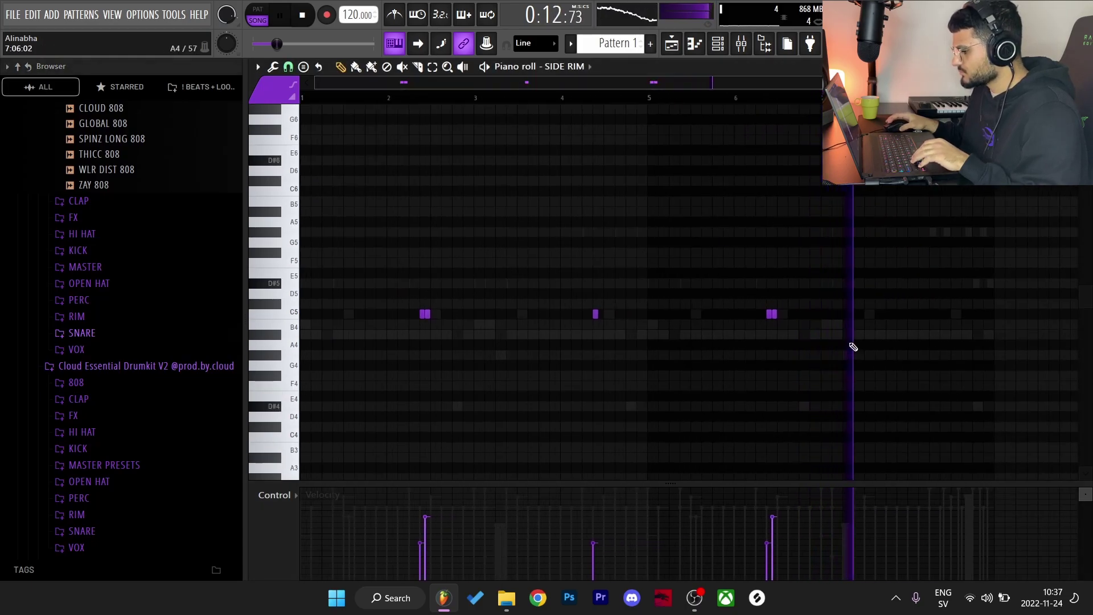
pyautogui.moveTo(854, 347); pyautogui.dragTo(416, 291)
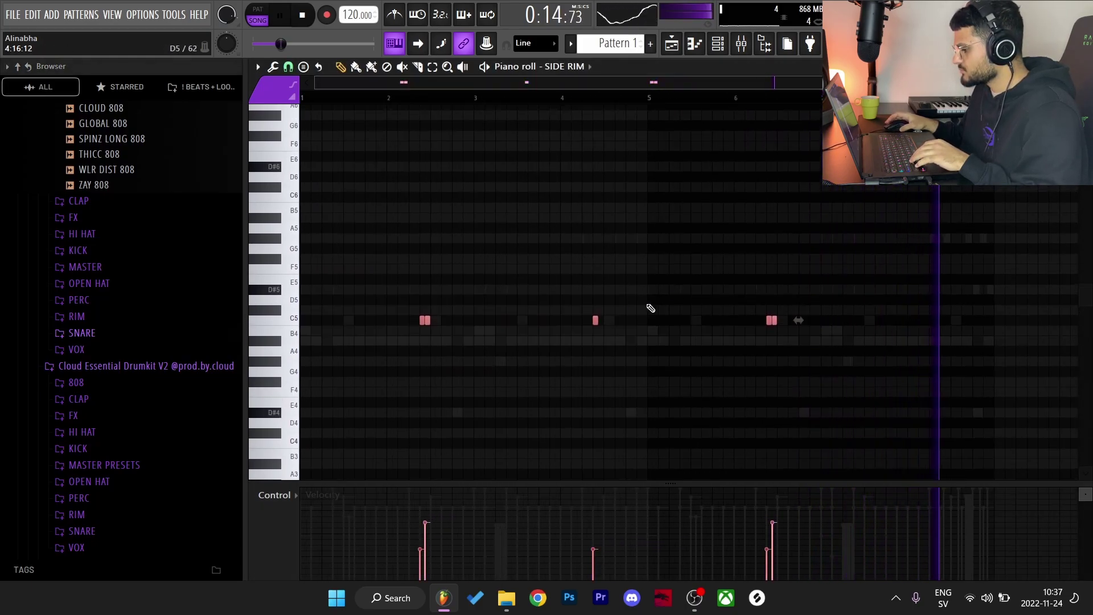
pyautogui.press('F6')
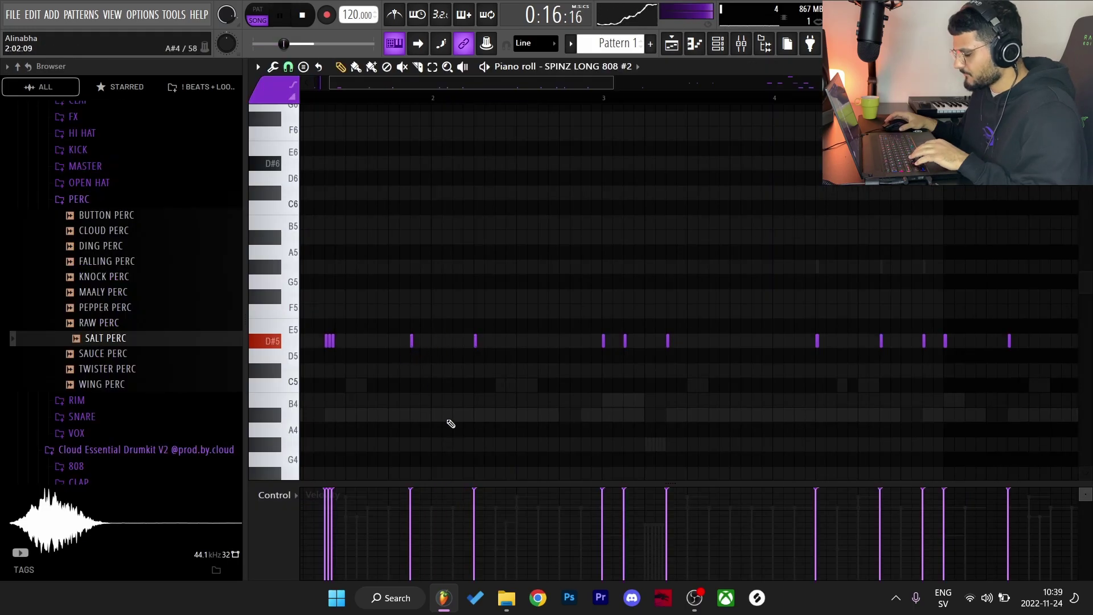
# - Delete the D#5 note just before bar 2 from the SPINZ LONG 808 #2 notes and stop playback
pyautogui.keyDown('ctrl'); pyautogui.rightClick(466, 399); pyautogui.keyUp('ctrl')
pyautogui.scroll(2, 480, 398)
pyautogui.moveTo(480, 392); pyautogui.dragTo(583, 352)
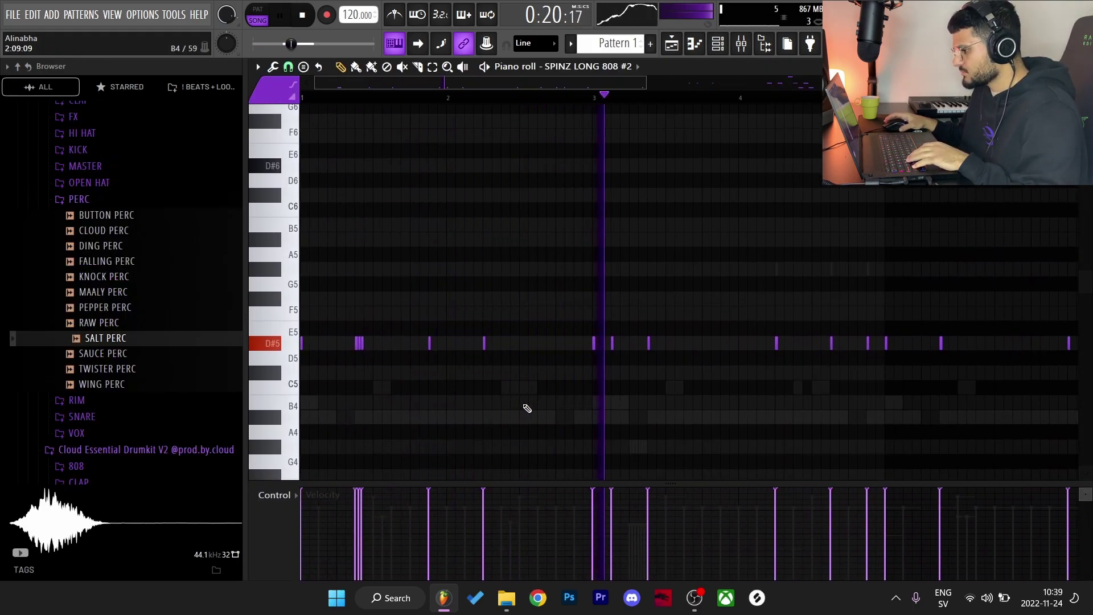
pyautogui.scroll(-2, 677, 171)
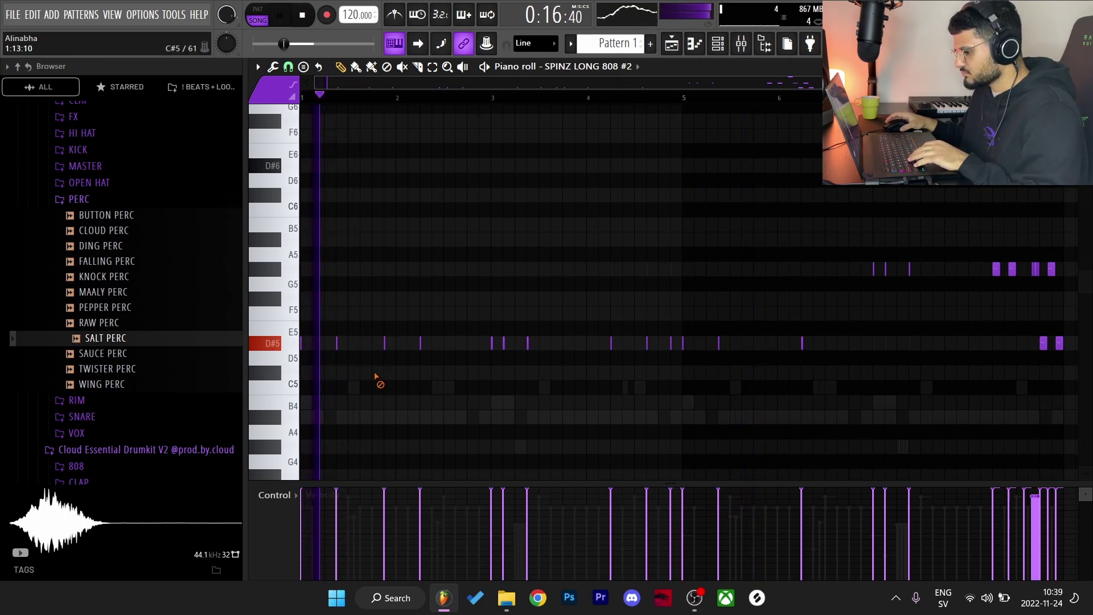
pyautogui.rightClick(386, 343)
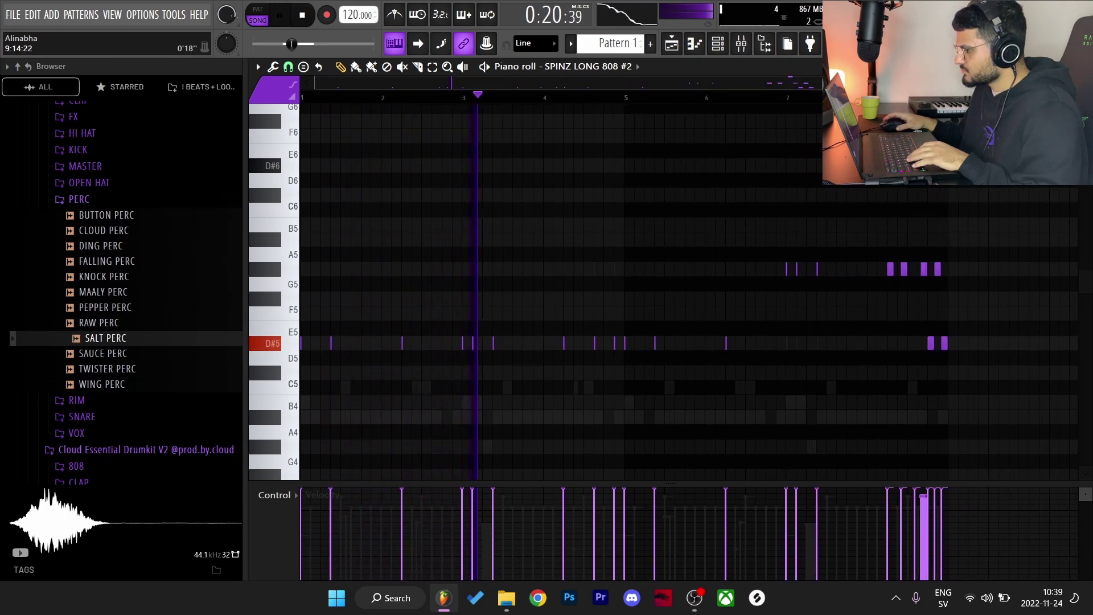
pyautogui.press('Escape')
pyautogui.press('space')
pyautogui.click(416, 263)
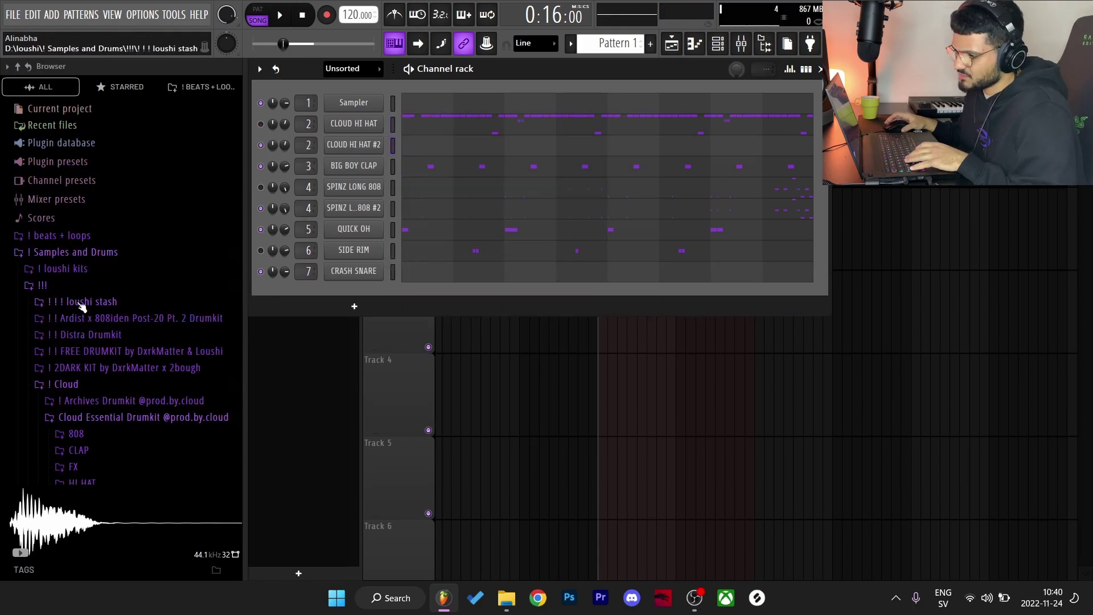
# - Open the hihats folder of loushi - secret drum patterns v2 inside the drum midi kits
pyautogui.click(75, 269)
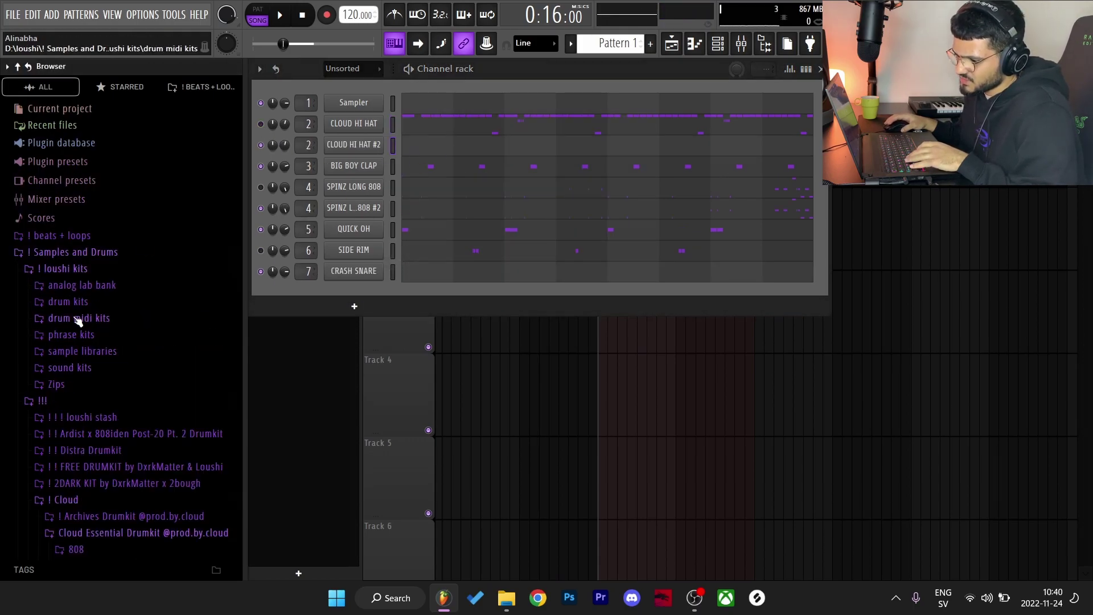
pyautogui.click(80, 319)
pyautogui.click(125, 353)
pyautogui.scroll(-4, 128, 355)
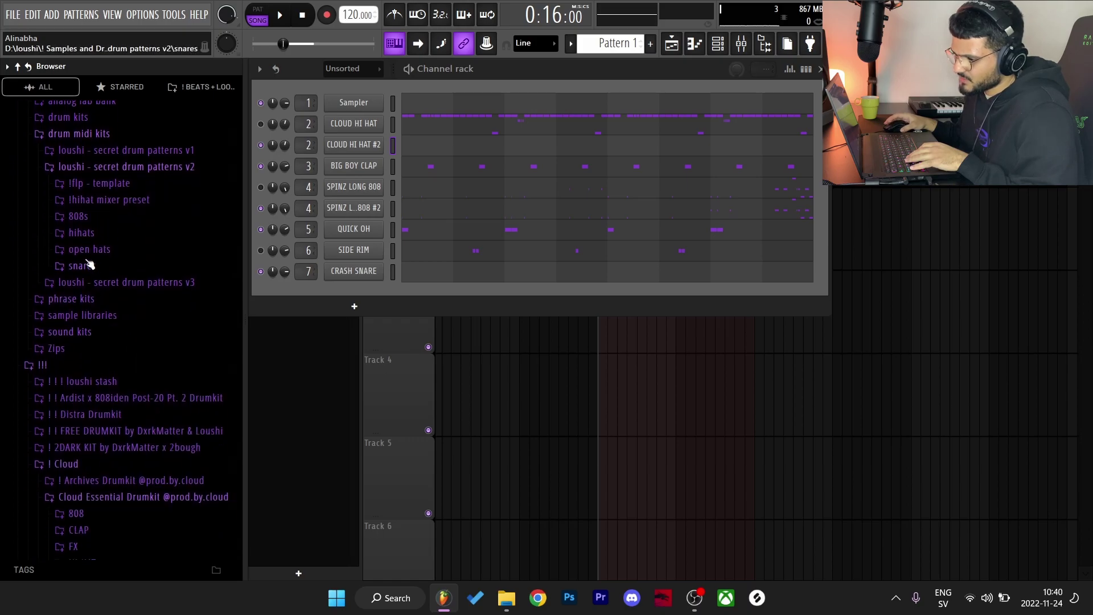
pyautogui.click(86, 233)
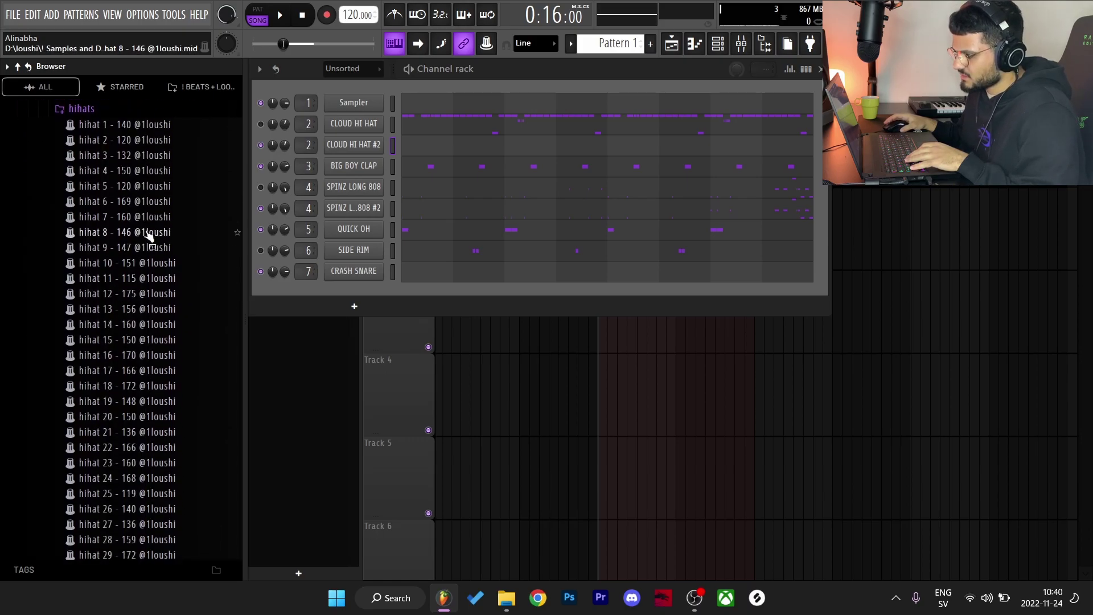
# - Load the hihat 48 - 120 MIDI pattern into CLOUD HI HAT #2 and play the beat with the mixer open
pyautogui.moveTo(154, 145); pyautogui.dragTo(361, 146)
pyautogui.press('space')
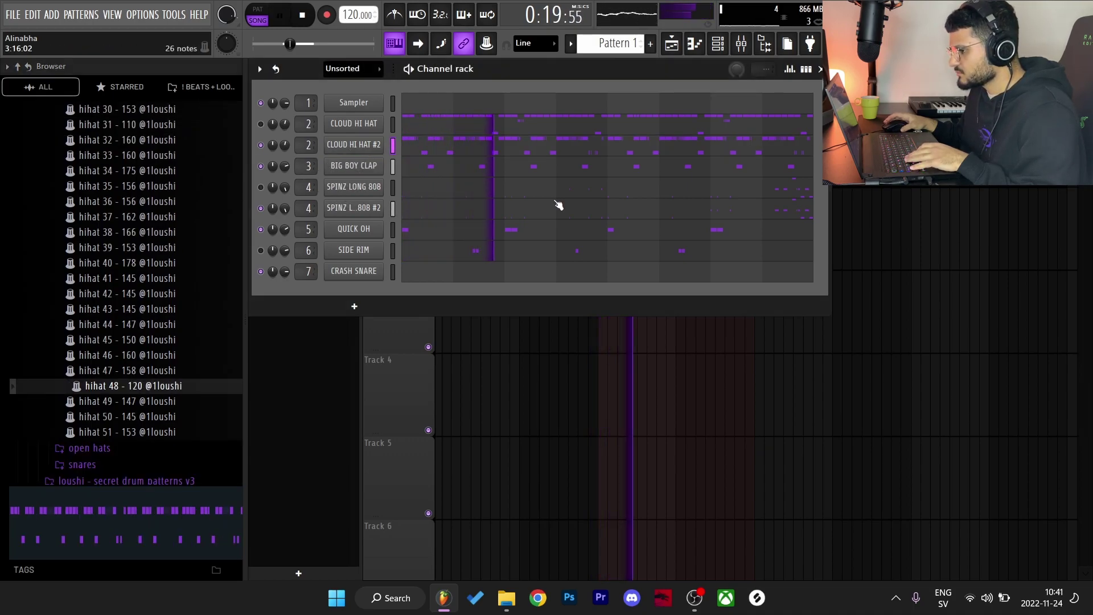
pyautogui.click(750, 47)
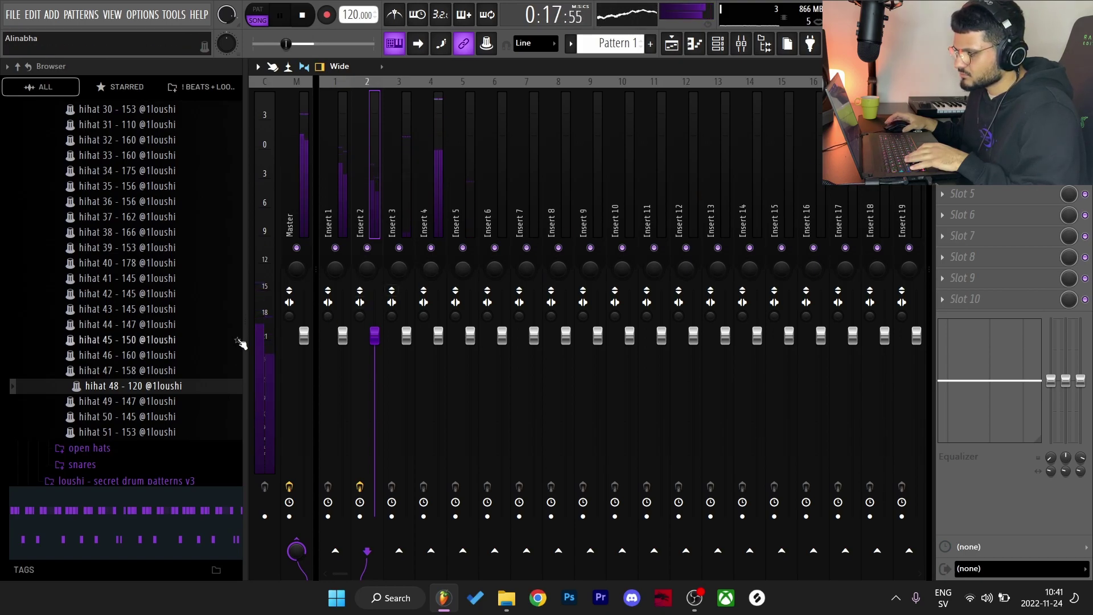
pyautogui.scroll(4, 176, 351)
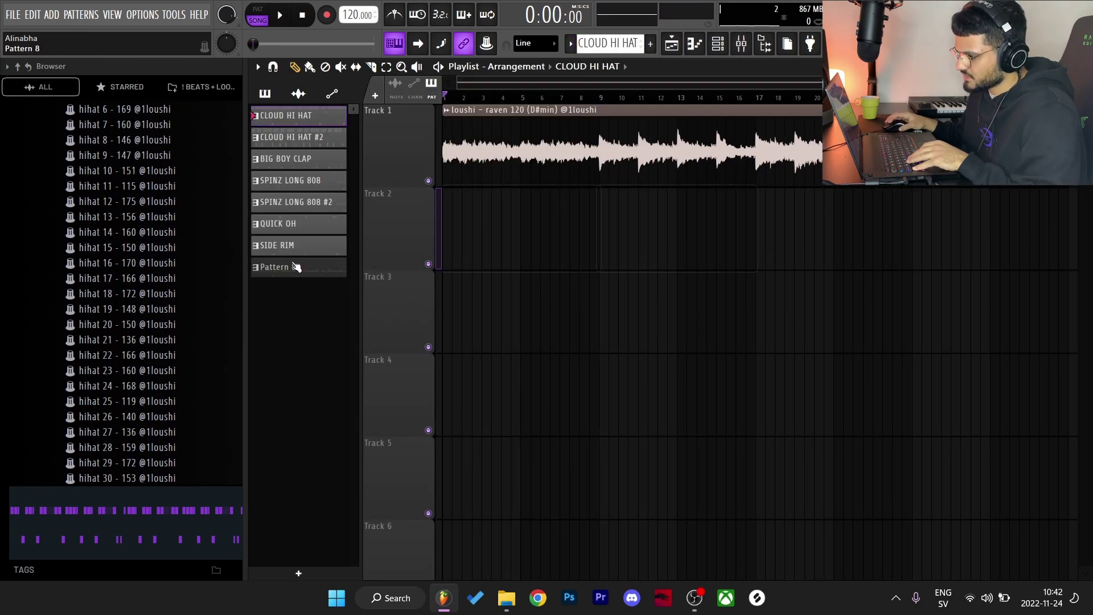
# - Place the SIDE RIM pattern in the playlist below the raven loop
pyautogui.moveTo(306, 251); pyautogui.dragTo(444, 212)
pyautogui.scroll(-2, 427, 213)
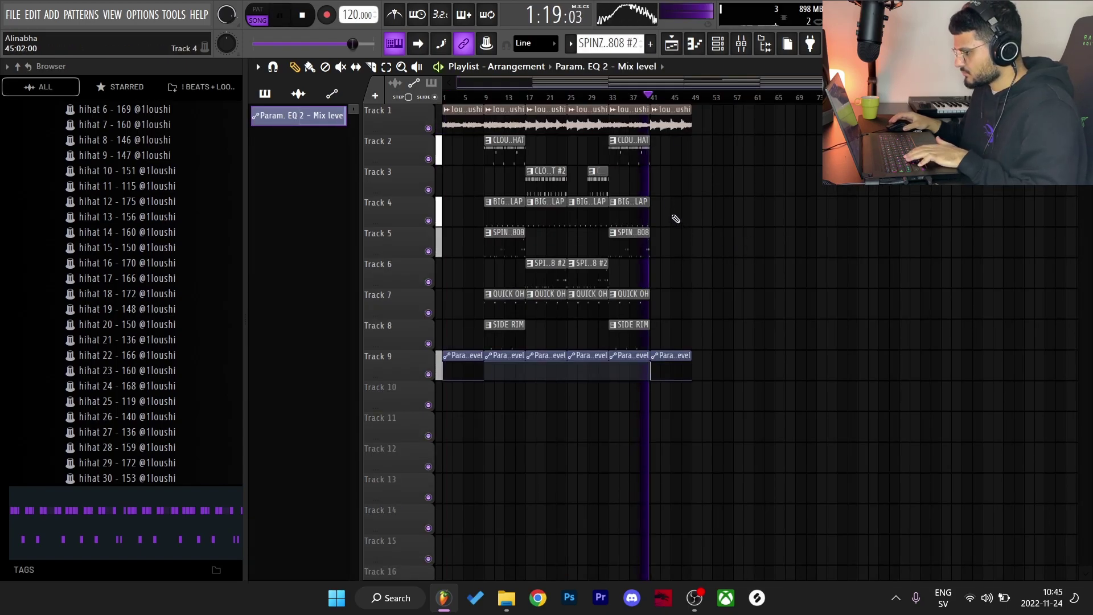
# - Add BIG BOY CLAP, QUICK OH and SIDE RIM clips at bar 41 on tracks 4, 7 and 8
pyautogui.click(675, 218)
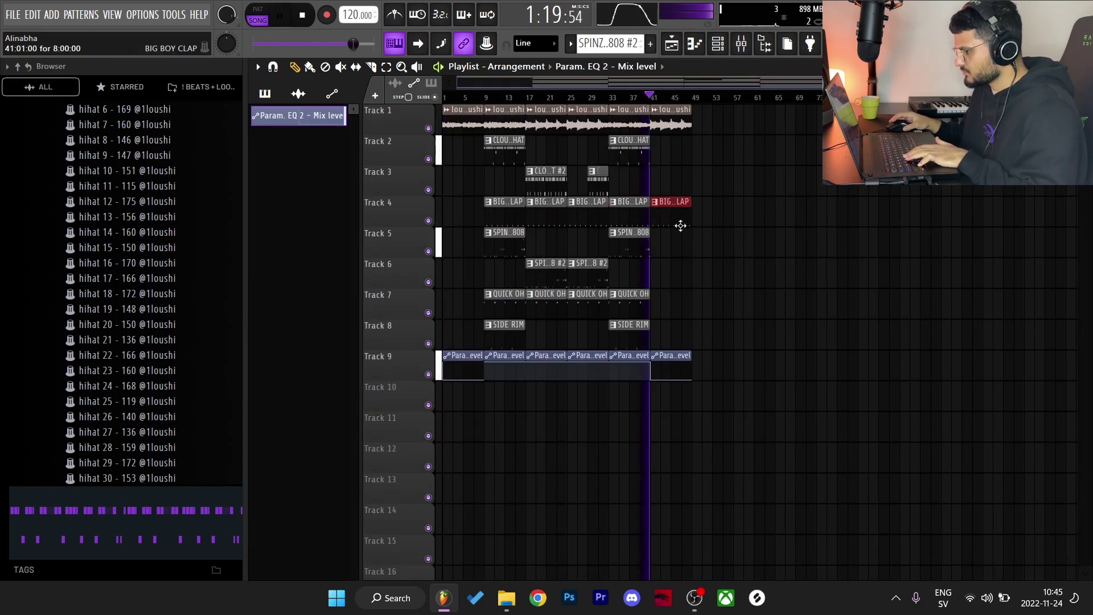
pyautogui.press('space')
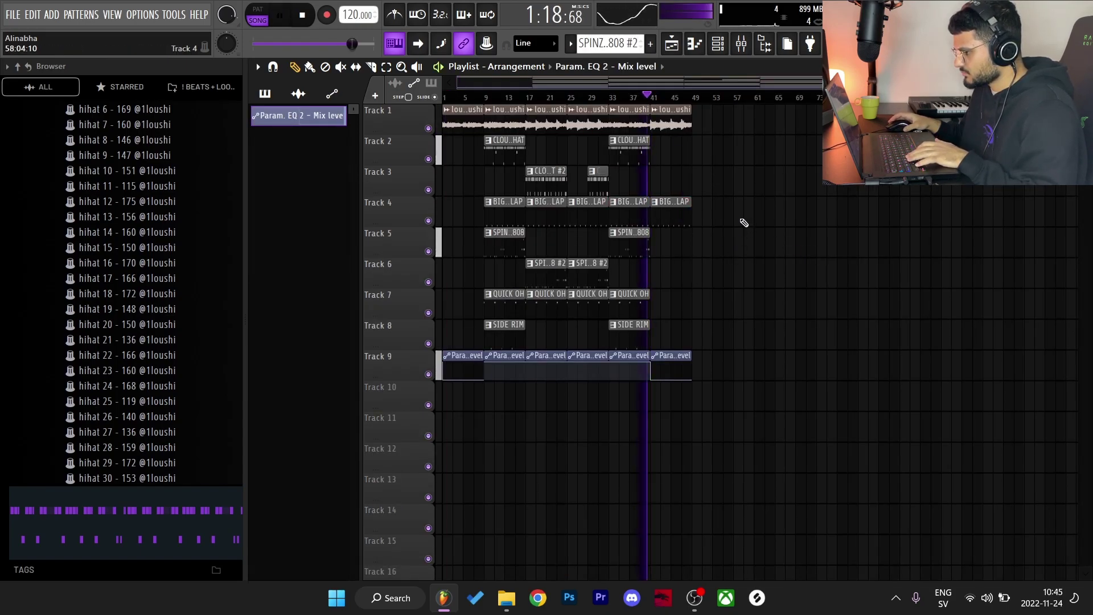
pyautogui.scroll(3, 744, 259)
pyautogui.scroll(2, 859, 203)
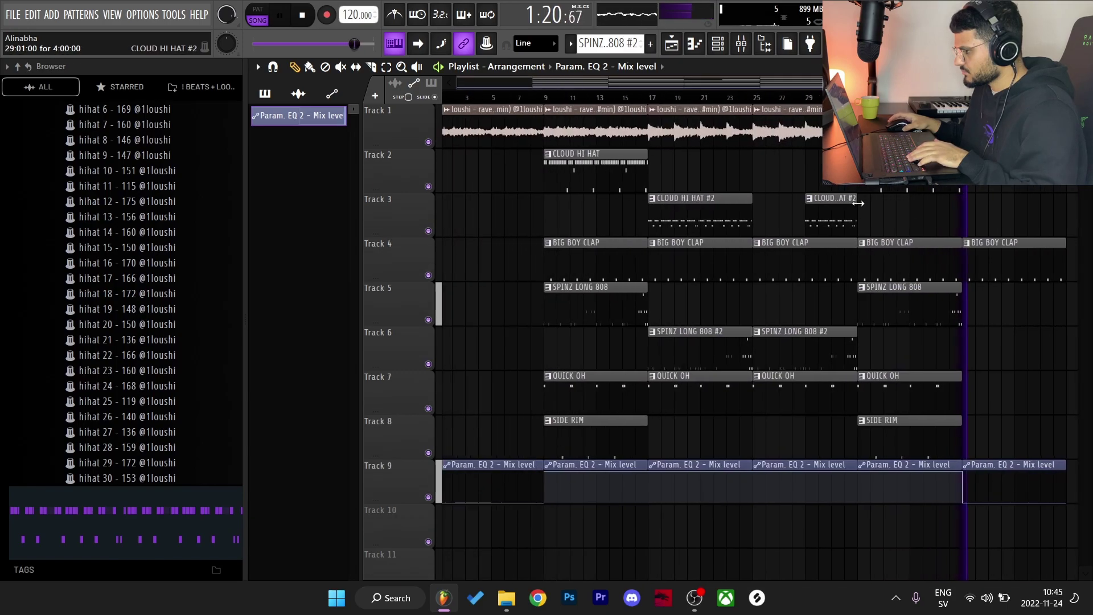
pyautogui.keyDown('ctrl'); pyautogui.scroll(-5, 797, 256); pyautogui.keyUp('ctrl')
pyautogui.click(659, 391)
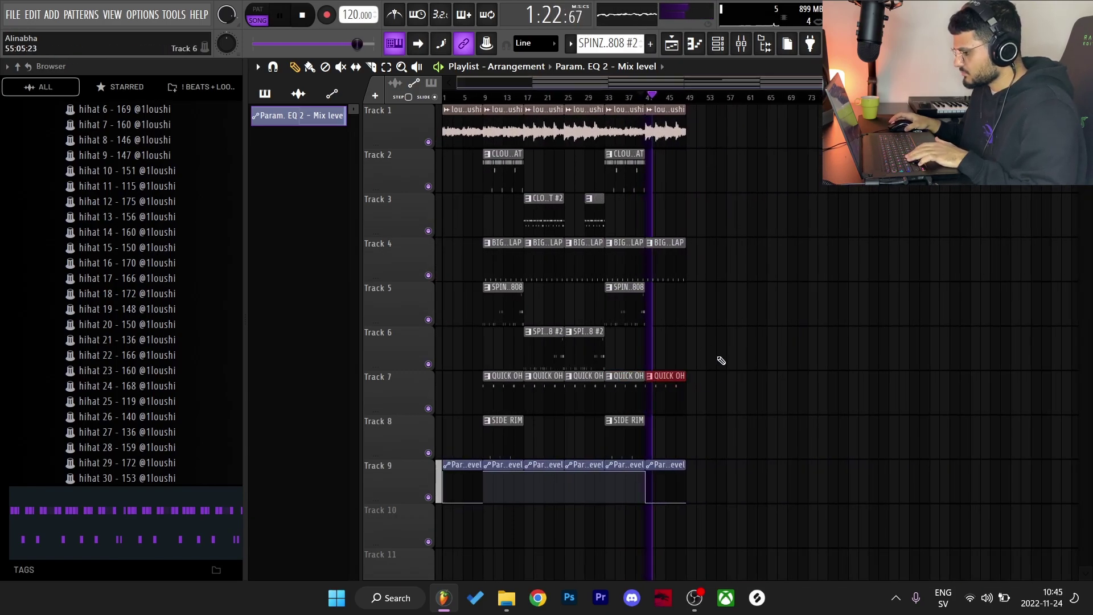
pyautogui.keyDown('alt'); pyautogui.scroll(-3, 721, 360); pyautogui.keyUp('alt')
pyautogui.click(653, 315)
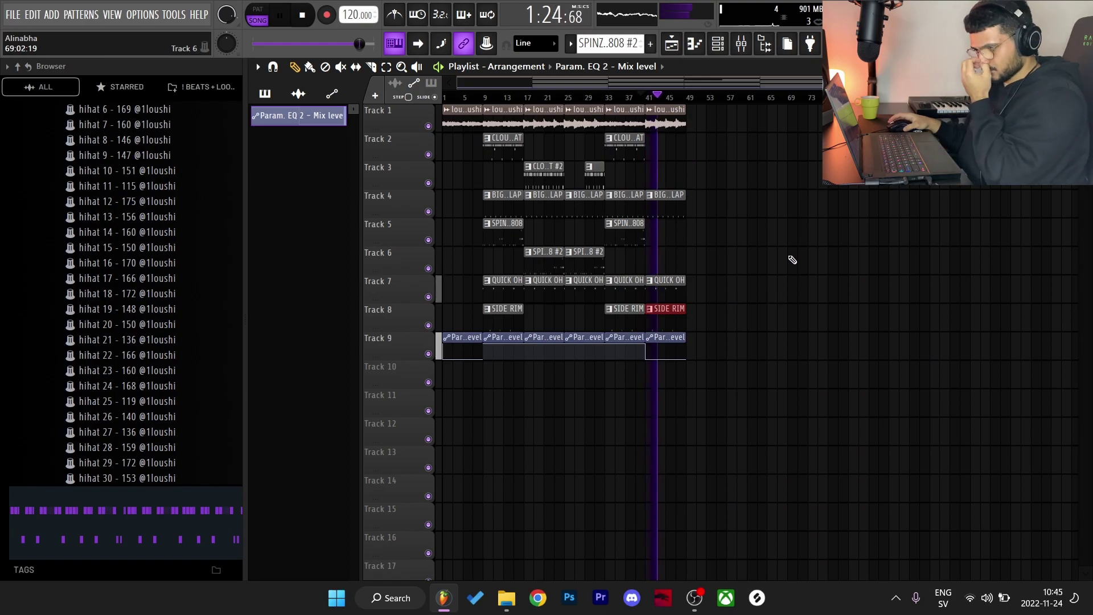
# - Copy all clips in bars 9 to 24 on tracks 1 to 9 to bar 49, directly after the existing arrangement
pyautogui.keyDown('alt'); pyautogui.scroll(-2, 687, 242); pyautogui.keyUp('alt')
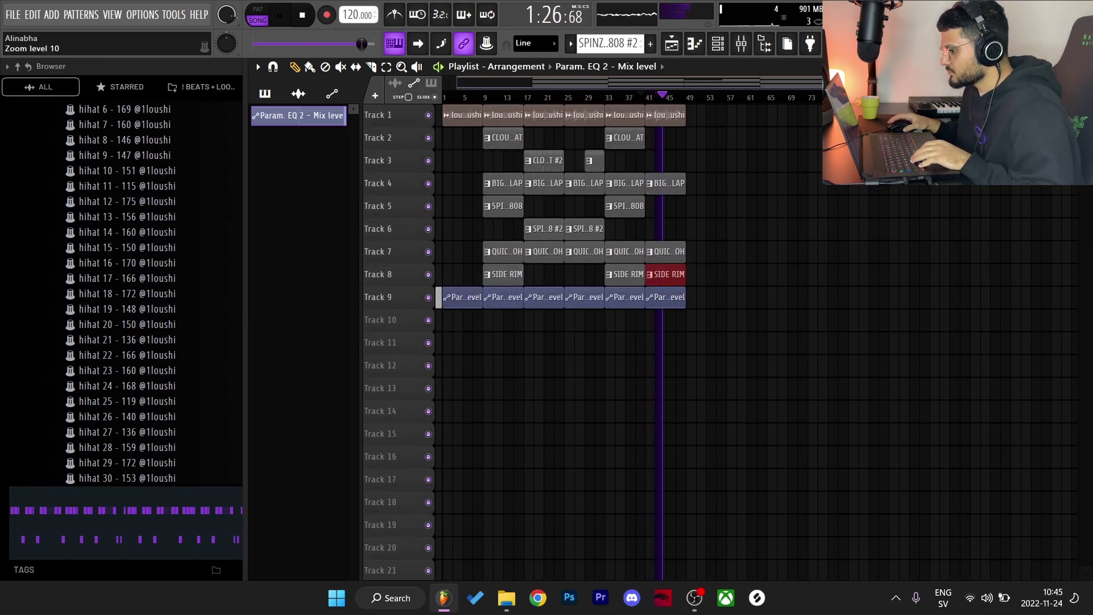
pyautogui.keyDown('ctrl'); pyautogui.rightClick(758, 201); pyautogui.keyUp('ctrl')
pyautogui.keyDown('ctrl'); pyautogui.scroll(-3, 681, 153); pyautogui.keyUp('ctrl')
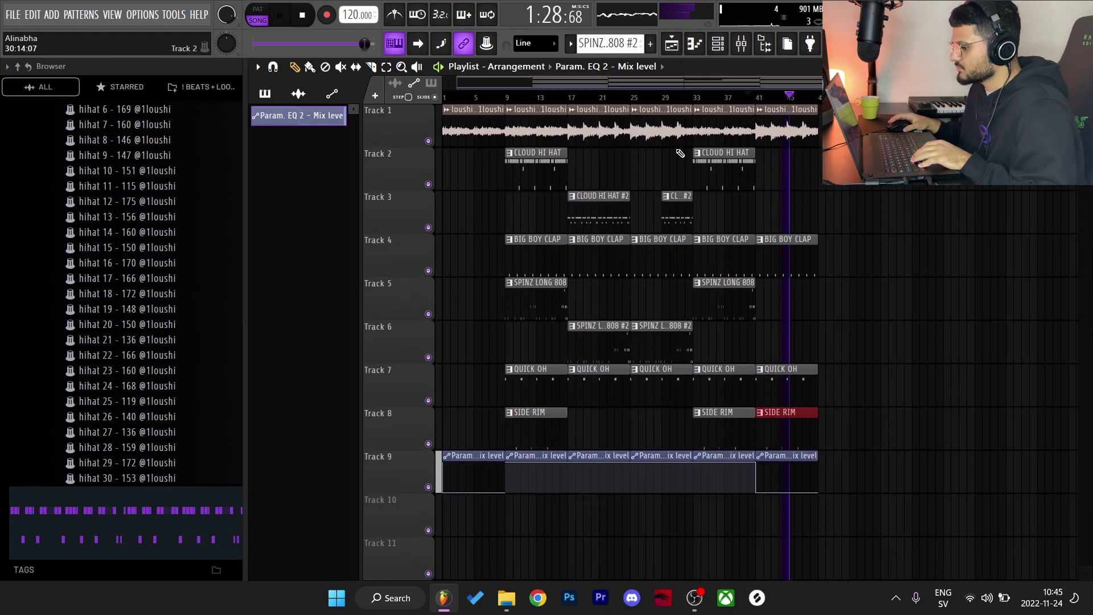
pyautogui.keyDown('alt'); pyautogui.scroll(-2, 797, 279); pyautogui.keyUp('alt')
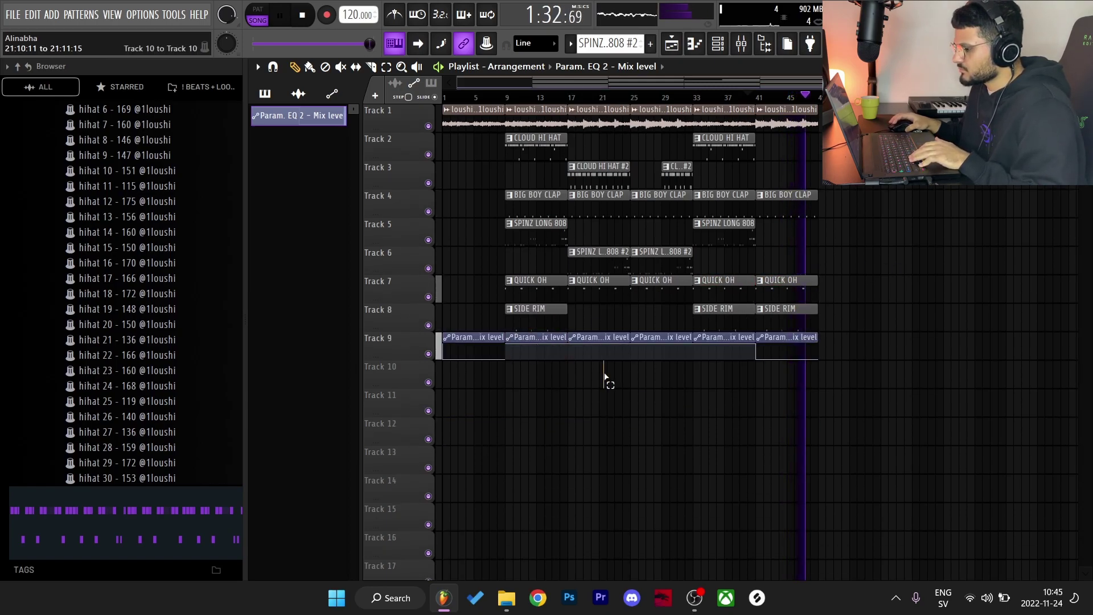
pyautogui.keyDown('ctrl'); pyautogui.moveTo(604, 373); pyautogui.dragTo(532, 107); pyautogui.keyUp('ctrl')
pyautogui.keyDown('shift'); pyautogui.moveTo(527, 146); pyautogui.dragTo(840, 146); pyautogui.keyUp('shift')
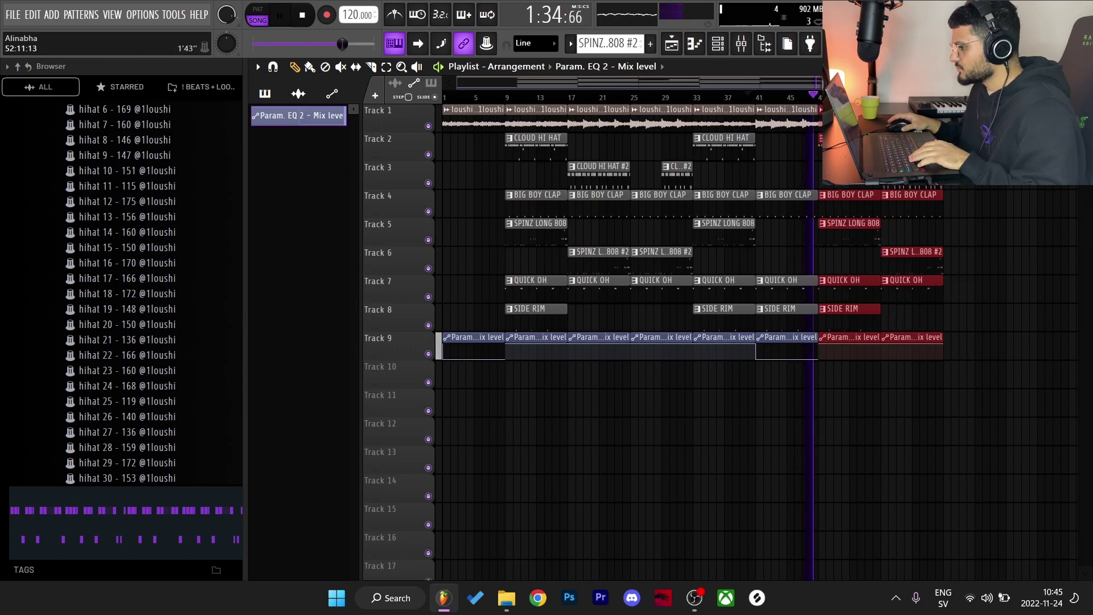
pyautogui.keyDown('ctrl'); pyautogui.scroll(-2, 977, 370); pyautogui.keyUp('ctrl')
pyautogui.rightClick(908, 248)
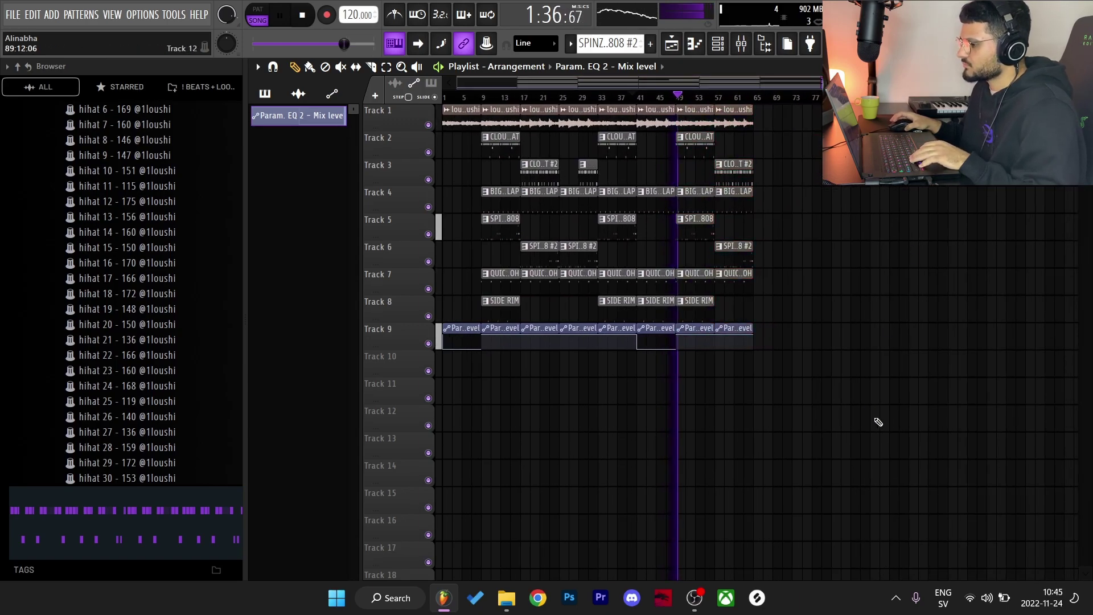
# - Duplicate all clips in bars 25 to 64 on tracks 1 to 9 so the copies start at bar 65
pyautogui.moveTo(884, 403); pyautogui.dragTo(569, 104)
pyautogui.hotkey('ctrl', 'b')
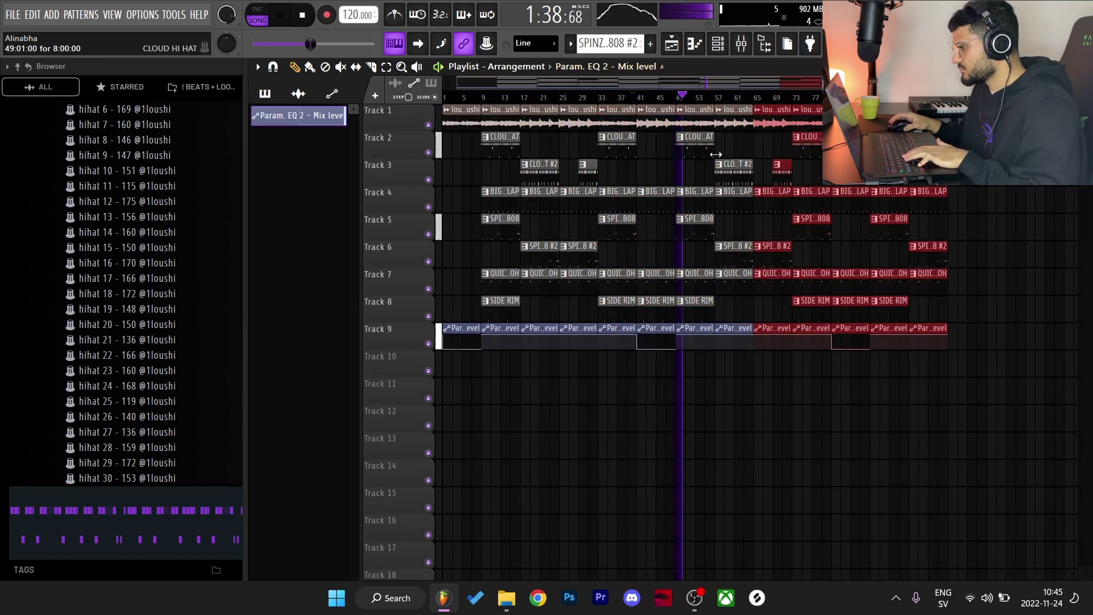
pyautogui.keyDown('ctrl'); pyautogui.scroll(-2, 730, 175); pyautogui.keyUp('ctrl')
pyautogui.keyDown('alt'); pyautogui.scroll(-1, 730, 175); pyautogui.keyUp('alt')
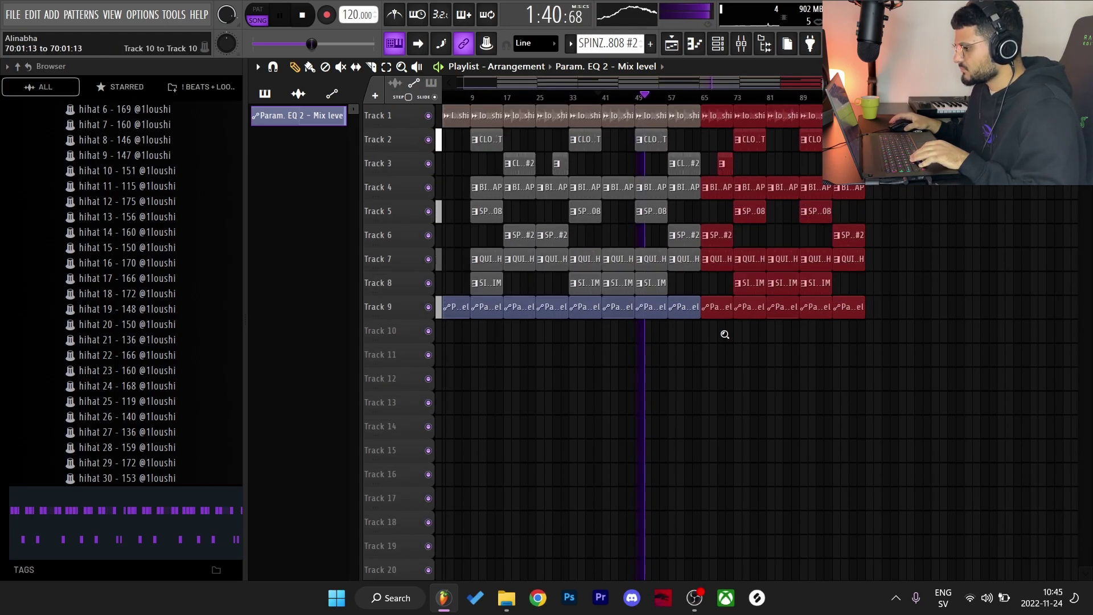
# - Check the mixer levels while the arrangement plays and return to the playlist
pyautogui.keyDown('alt'); pyautogui.scroll(2, 725, 335); pyautogui.keyUp('alt')
pyautogui.click(740, 49)
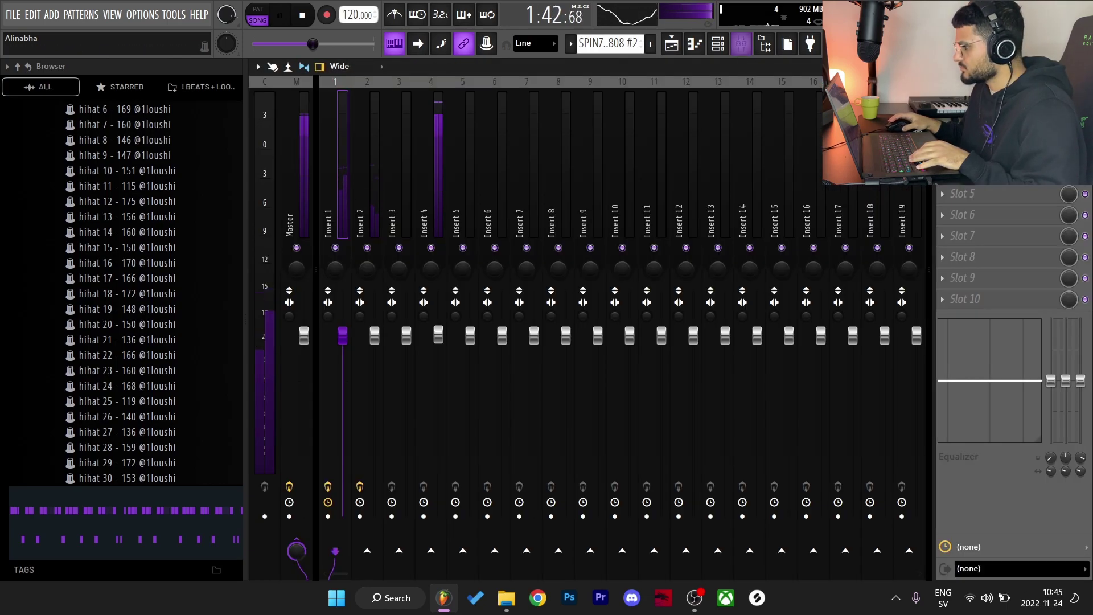
pyautogui.press('F9')
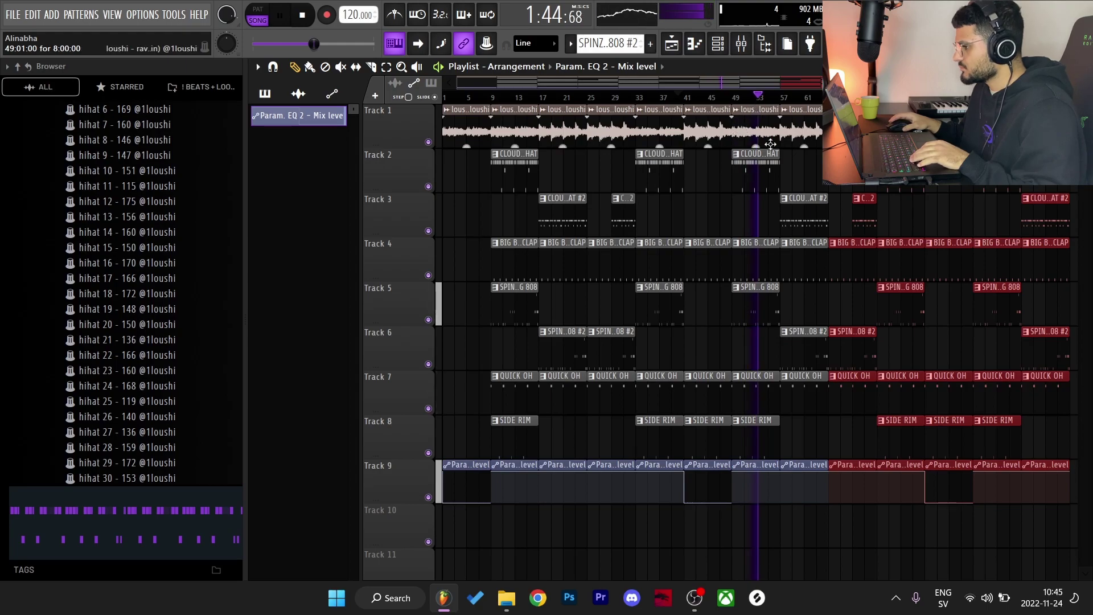
# - Duplicate all clips in bars 89 to 104 on tracks 1 to 9 so the copies start at bar 105
pyautogui.keyDown('ctrl'); pyautogui.scroll(-3, 765, 123); pyautogui.keyUp('ctrl')
pyautogui.keyDown('alt'); pyautogui.scroll(-2, 841, 264); pyautogui.keyUp('alt')
pyautogui.hotkey('ctrl', 'd')
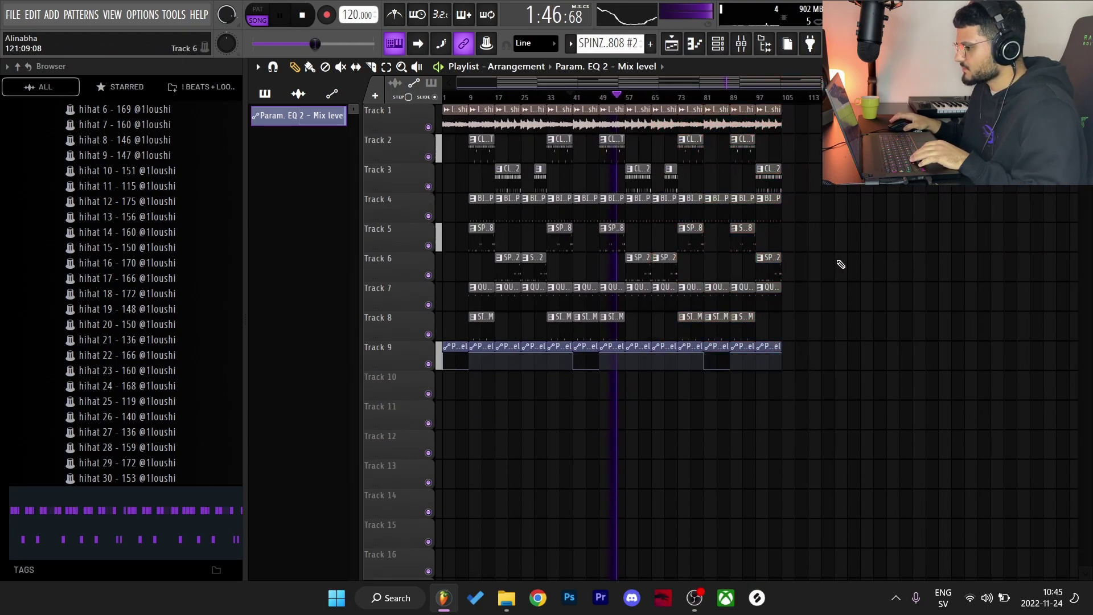
pyautogui.moveTo(897, 431); pyautogui.dragTo(730, 104)
pyautogui.hotkey('ctrl', 'b')
pyautogui.scroll(-1, 946, 313)
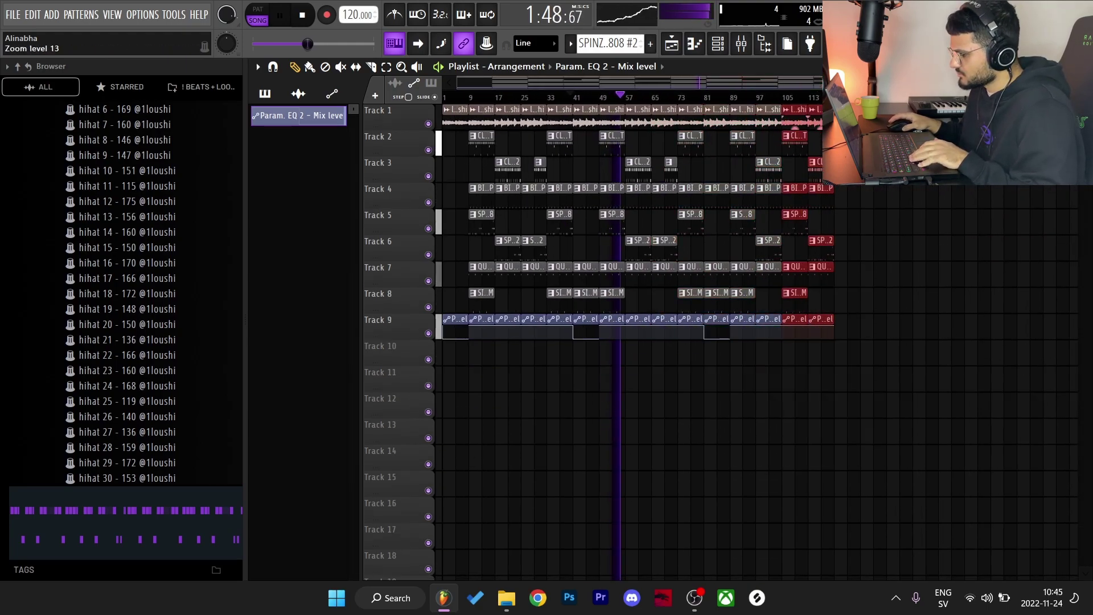
pyautogui.keyDown('alt'); pyautogui.scroll(2, 966, 284); pyautogui.keyUp('alt')
pyautogui.keyDown('ctrl'); pyautogui.scroll(2, 966, 284); pyautogui.keyUp('ctrl')
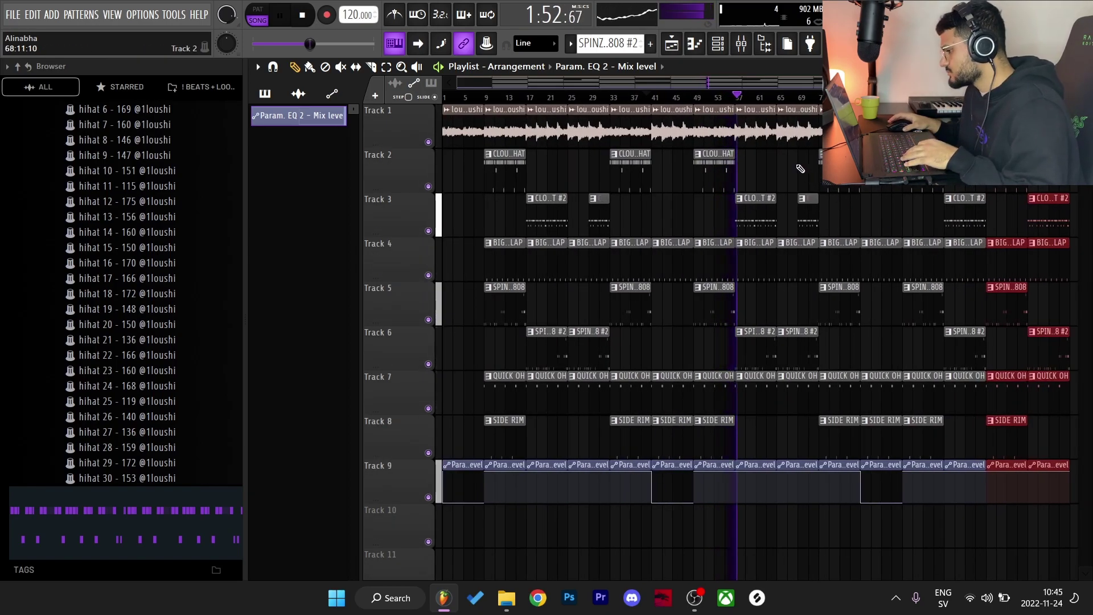
pyautogui.keyDown('ctrl'); pyautogui.scroll(-3, 973, 241); pyautogui.keyUp('ctrl')
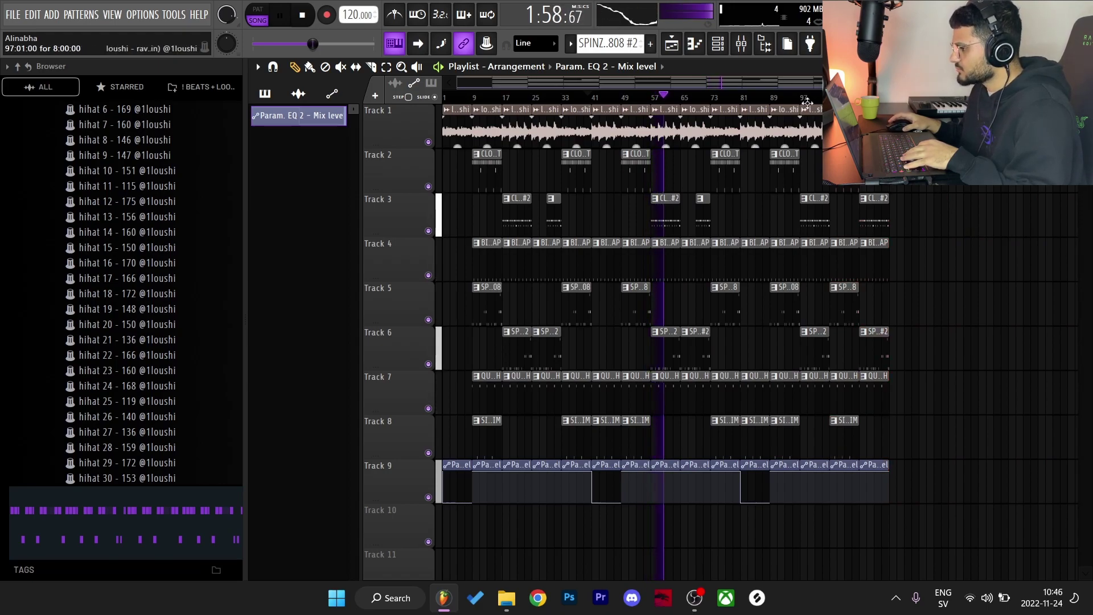
# - Create an automation clip for the master channel's volume fader
pyautogui.click(742, 43)
pyautogui.rightClick(304, 336)
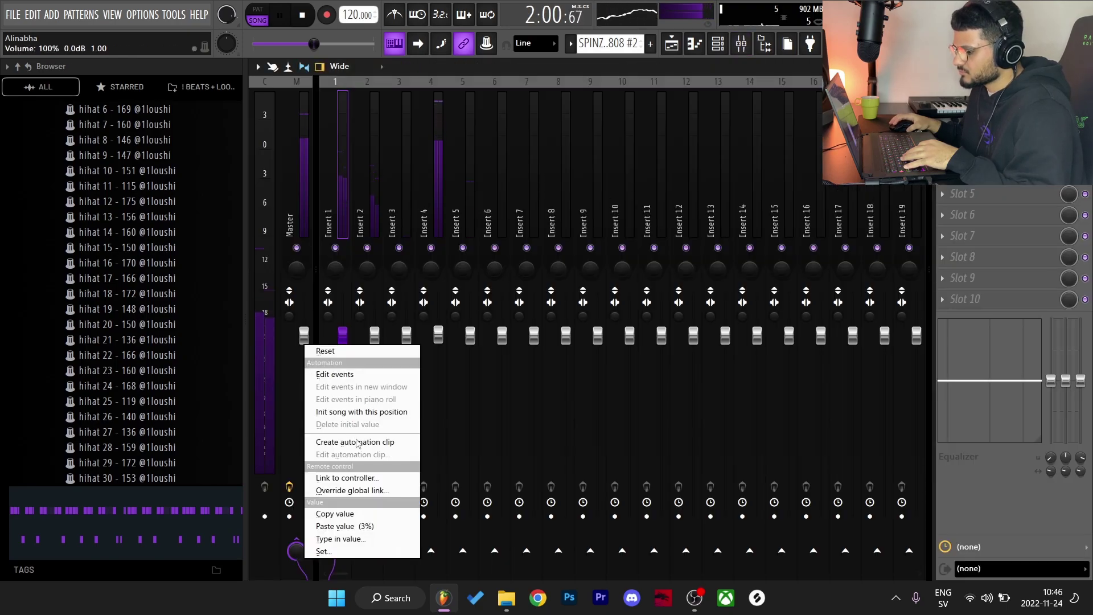
pyautogui.click(347, 442)
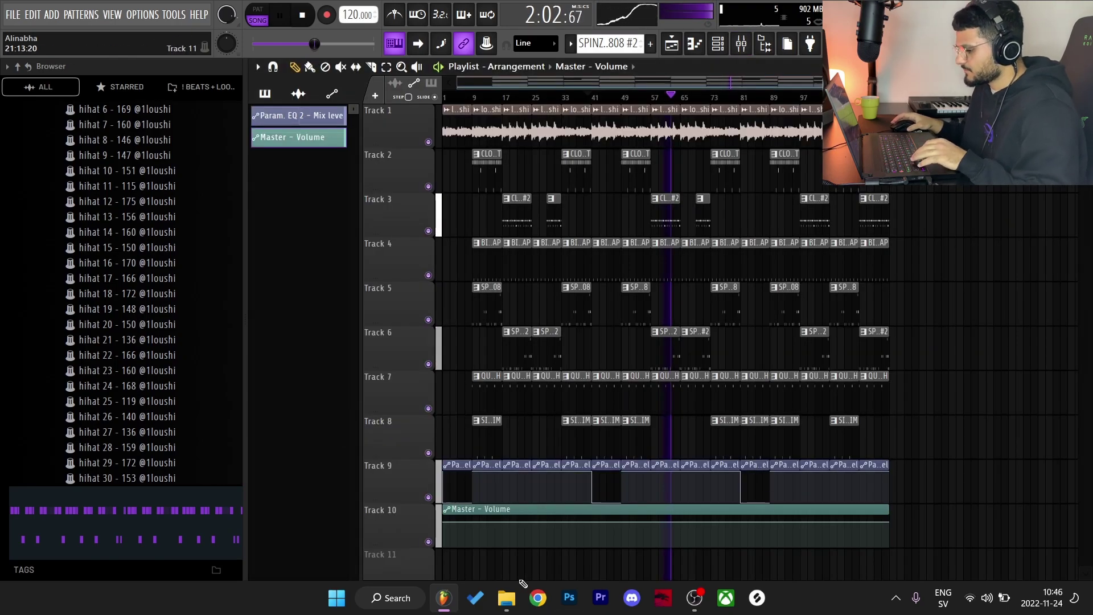
# - Add a point at bar 113 of the Master - Volume automation and give it the first point's copied 80% value
pyautogui.rightClick(444, 521)
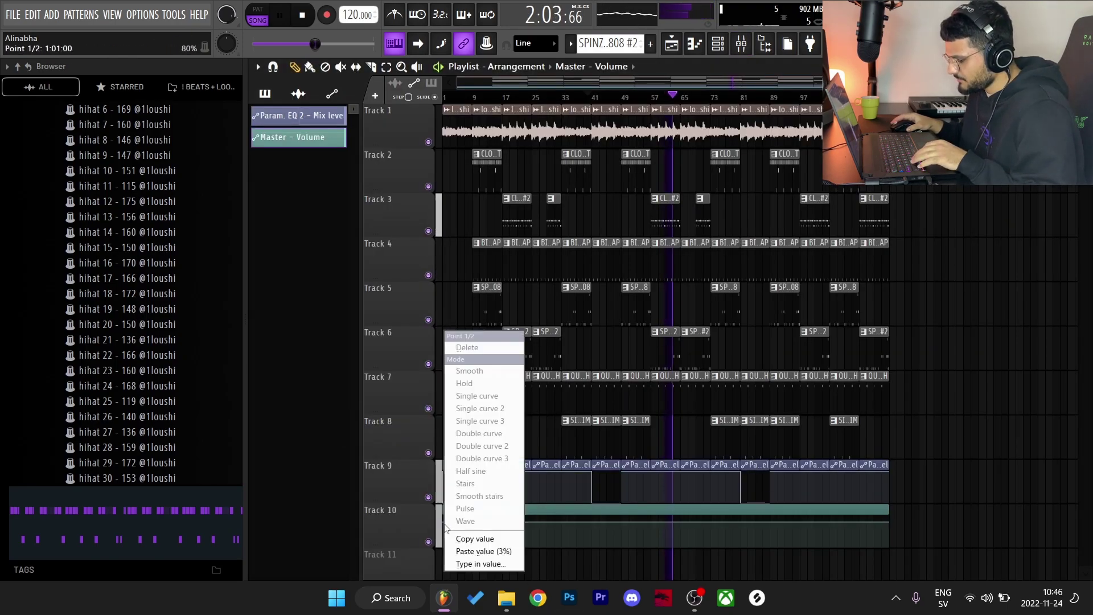
pyautogui.click(492, 544)
pyautogui.scroll(3, 917, 548)
pyautogui.moveTo(918, 548); pyautogui.dragTo(838, 480)
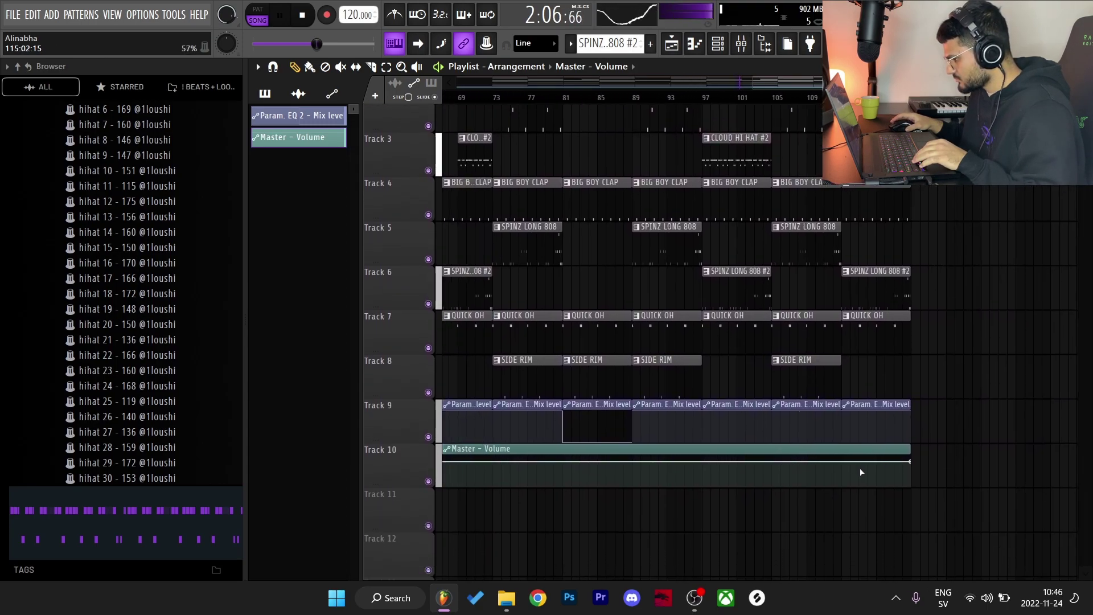
pyautogui.click(842, 462)
pyautogui.rightClick(842, 462)
pyautogui.click(880, 551)
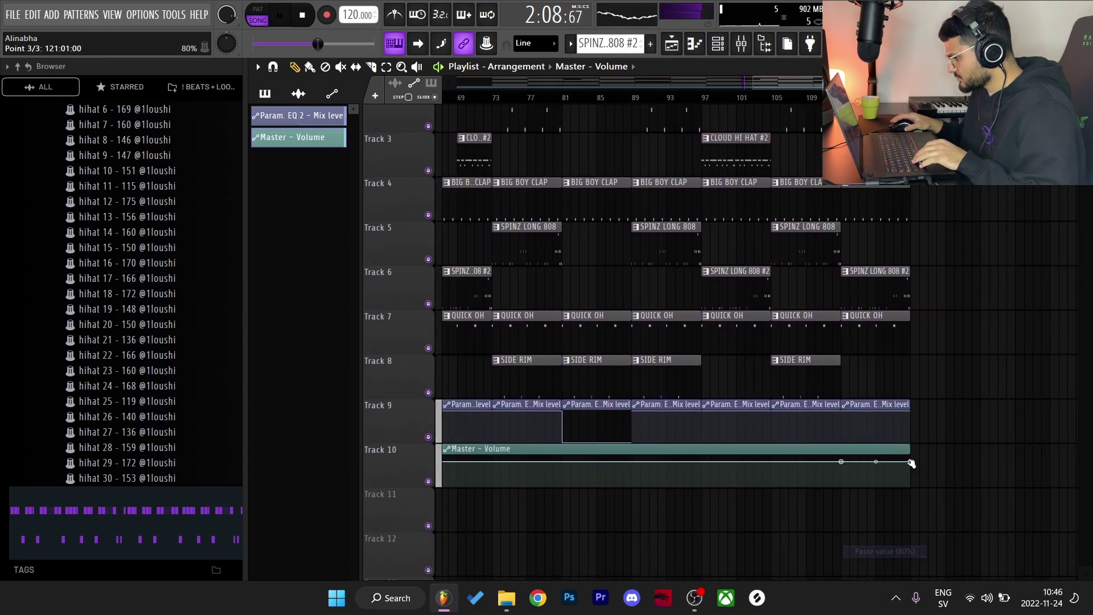
# - Lower the end point of the Master - Volume automation and bend the segment into a curved fade-out from bar 113 to 121
pyautogui.scroll(-5, 914, 500)
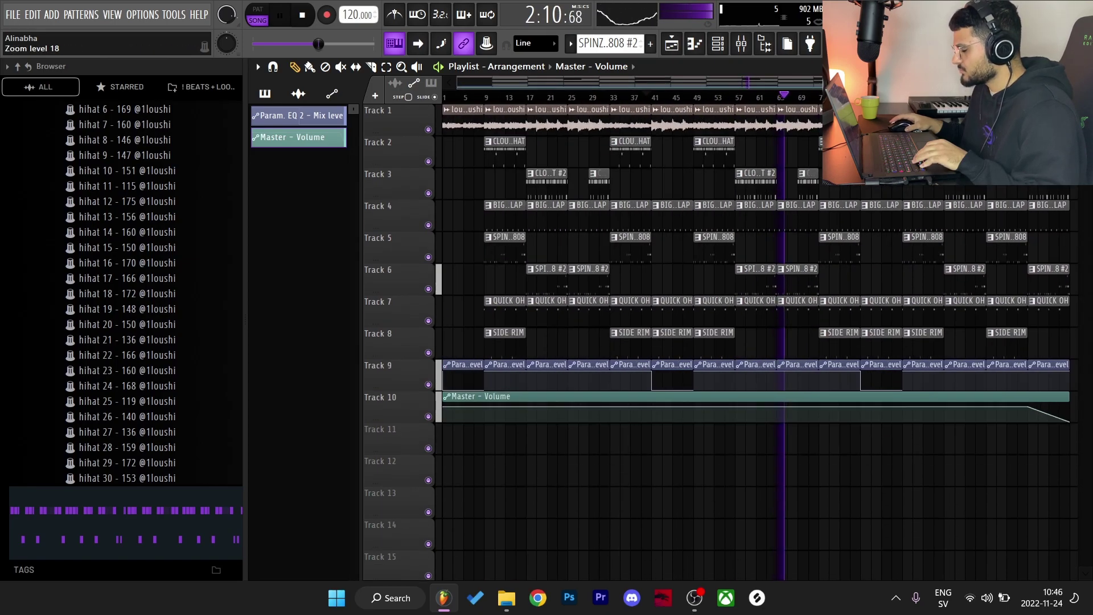
pyautogui.scroll(-2, 893, 414)
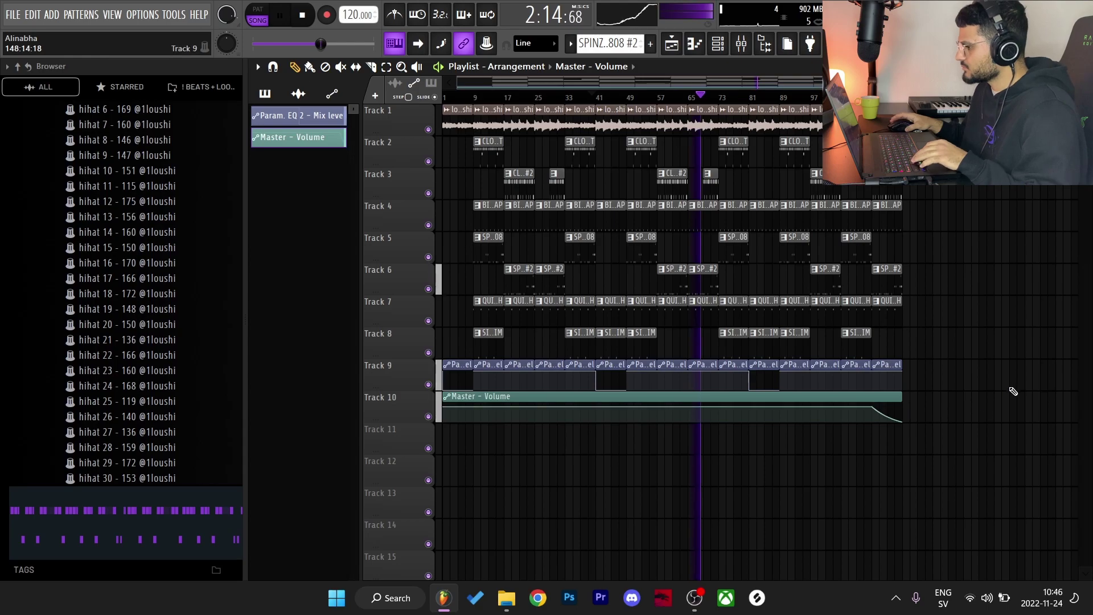
pyautogui.scroll(-1, 887, 336)
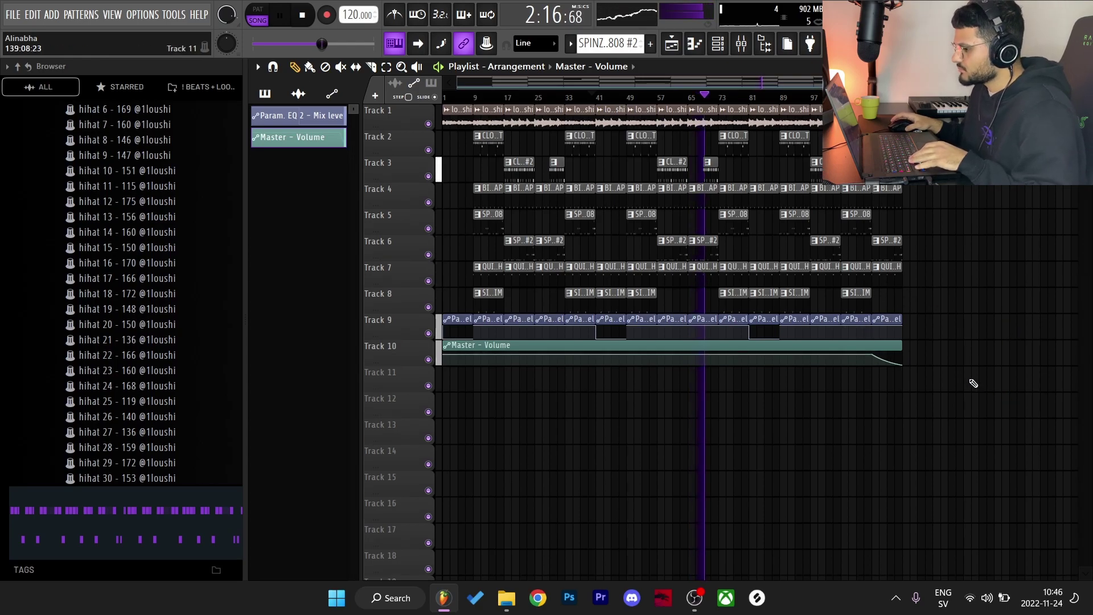